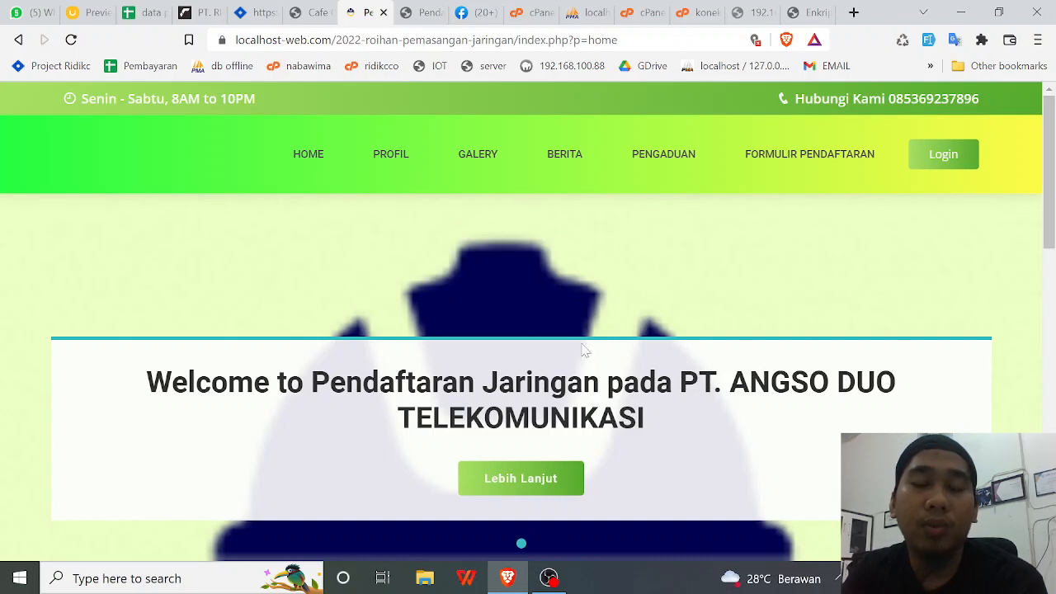
- Visit the admin login page, then try Pengaduan and dismiss its must-log-in alert
scroll(970, 228, "down", 2)
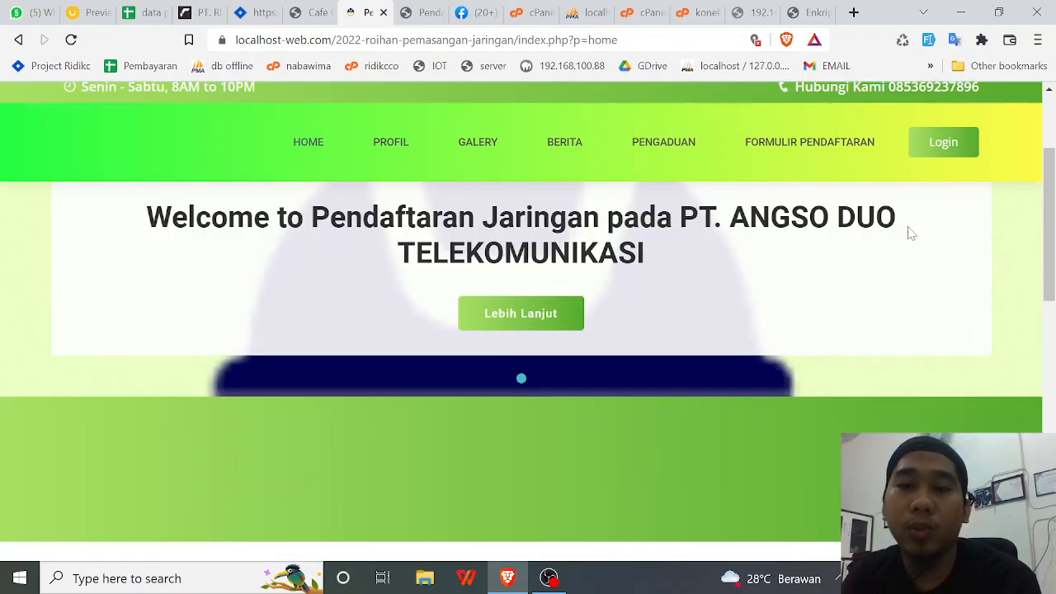
scroll(908, 228, "up", 2)
left_click(425, 16)
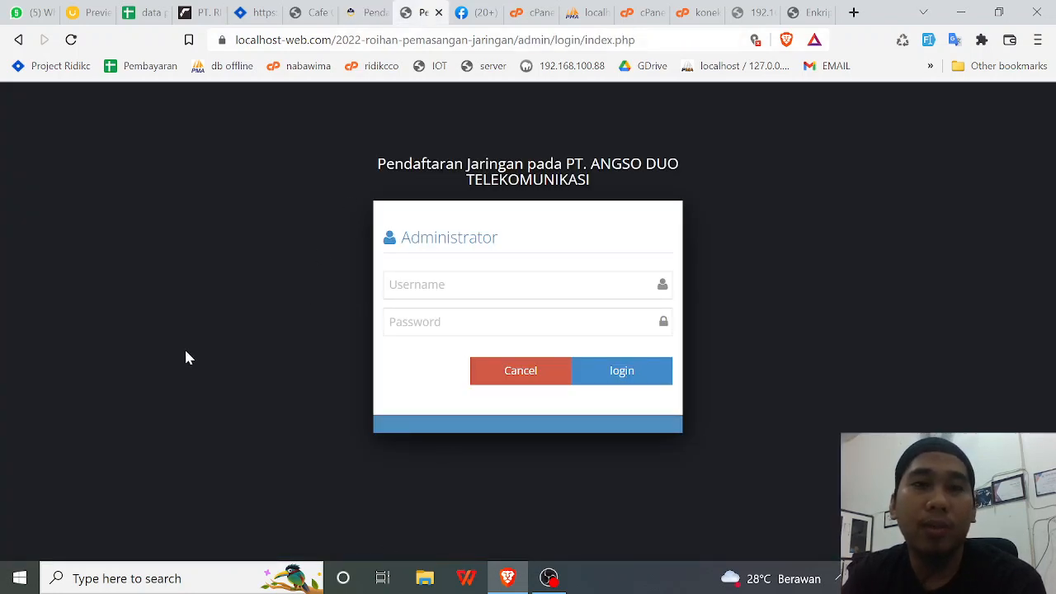
left_click(361, 15)
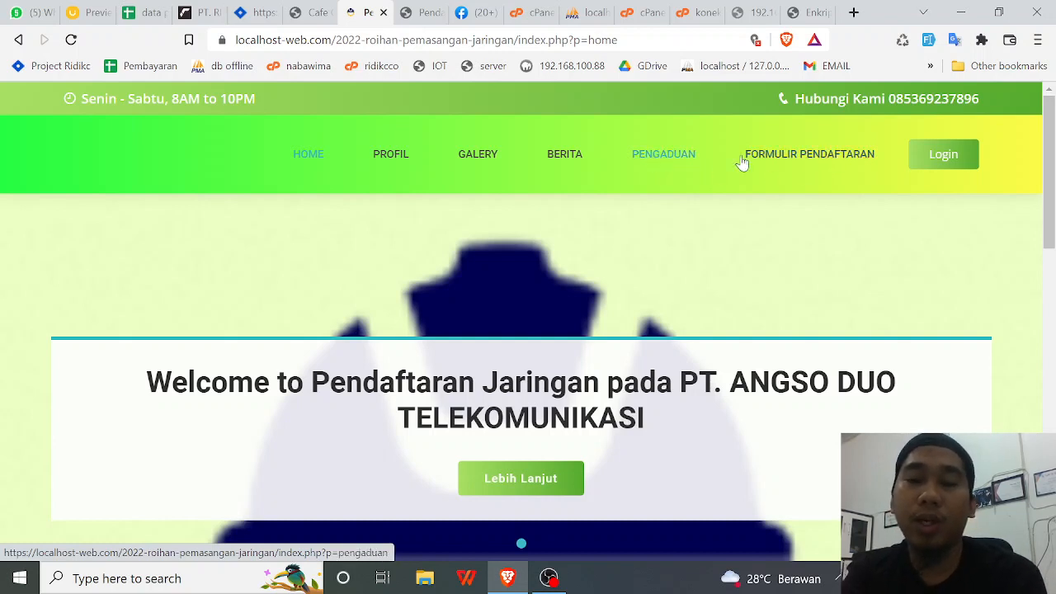
left_click(688, 161)
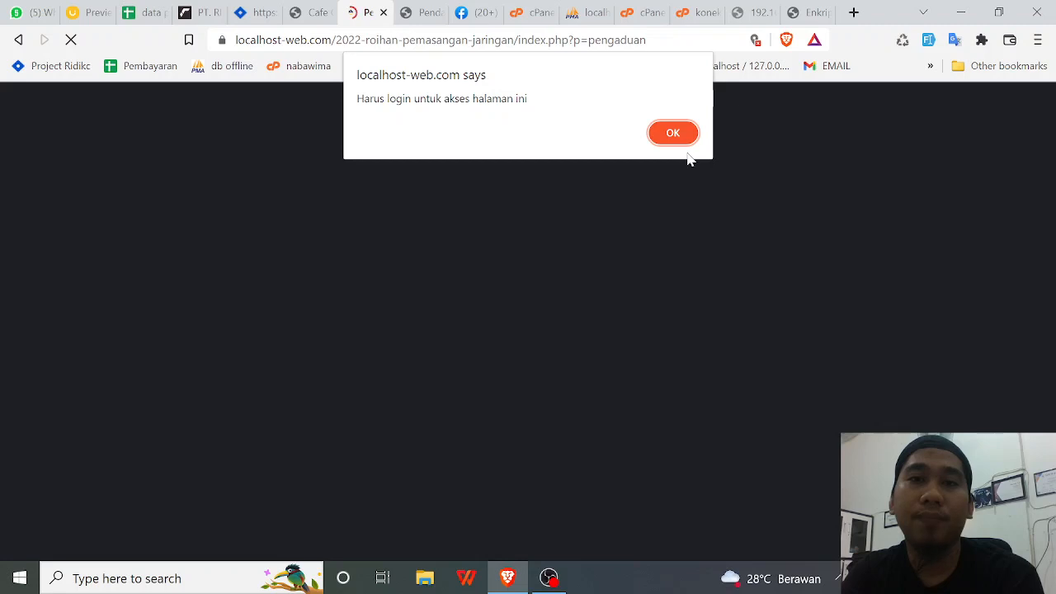
left_click(673, 132)
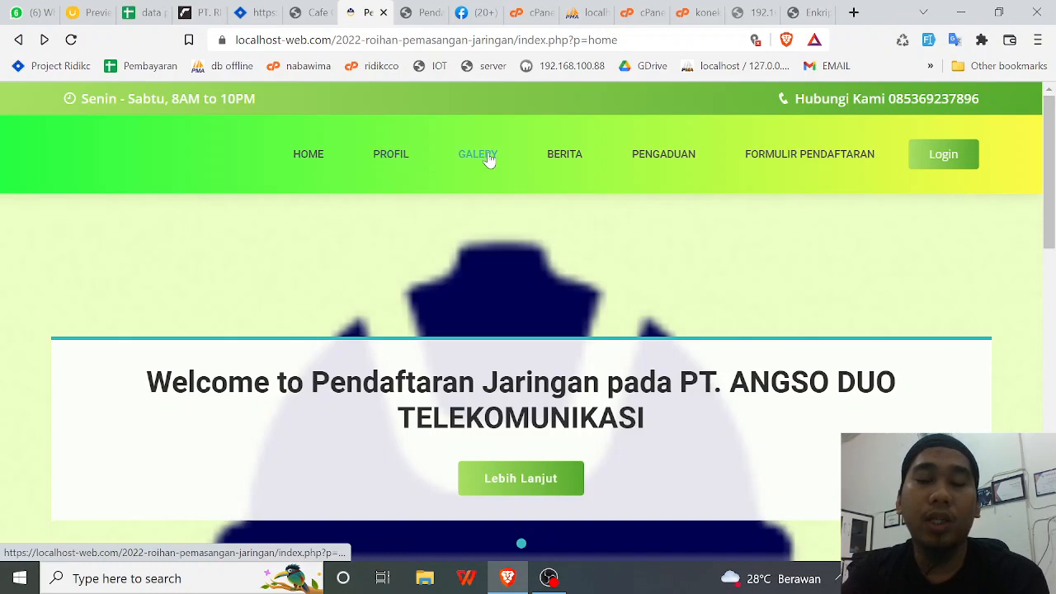
- View the public Profil and Galery pages
left_click(407, 163)
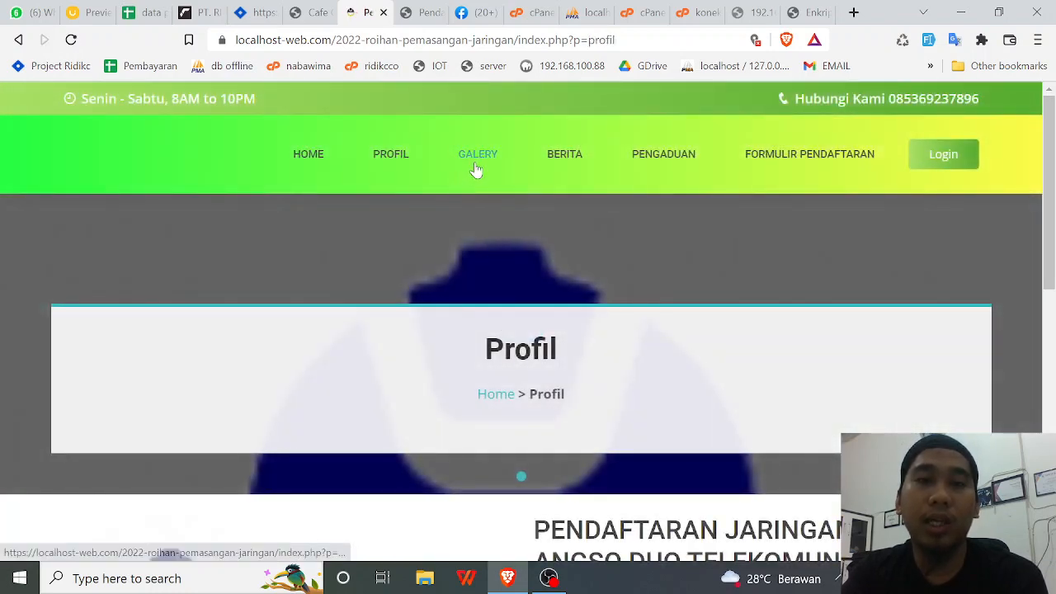
left_click(477, 157)
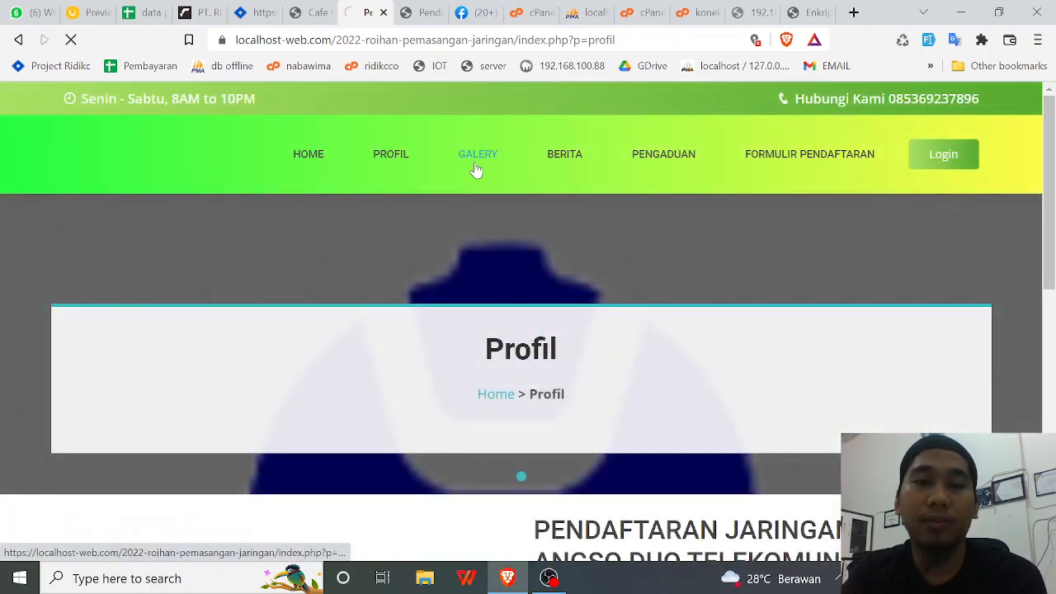
scroll(588, 191, "down", 2)
scroll(589, 283, "down", 1)
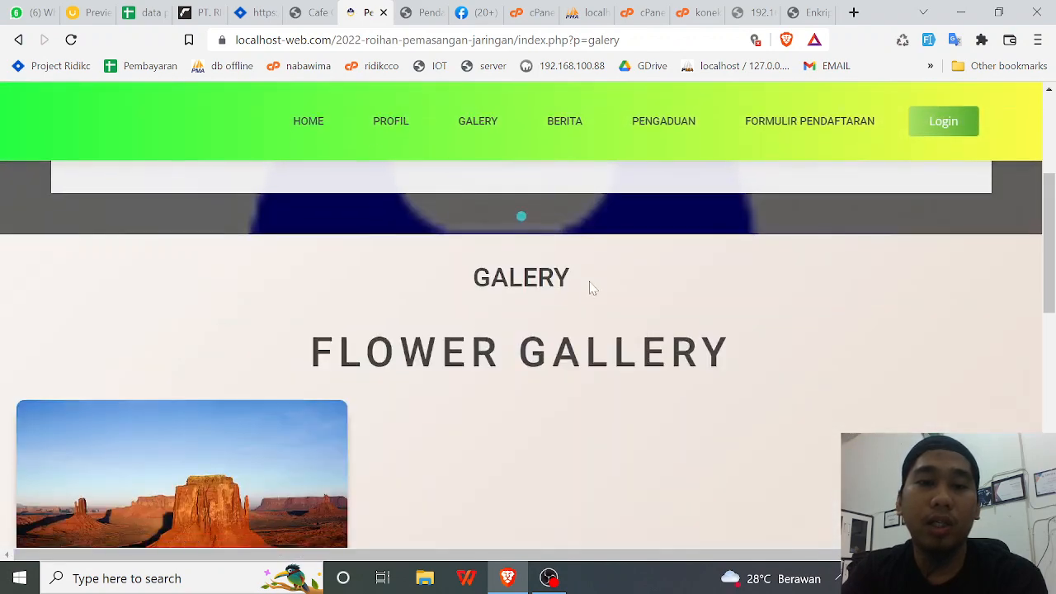
scroll(585, 275, "up", 2)
- Open the Berita news page and look through its 06 Agustus 2022 post
left_click(560, 157)
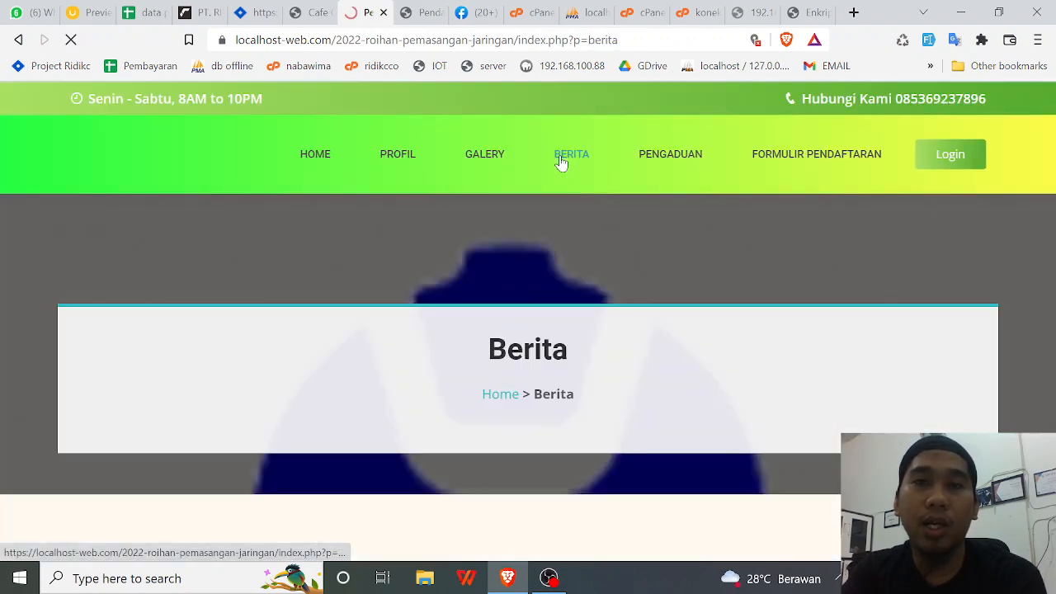
scroll(559, 191, "down", 4)
scroll(560, 195, "up", 5)
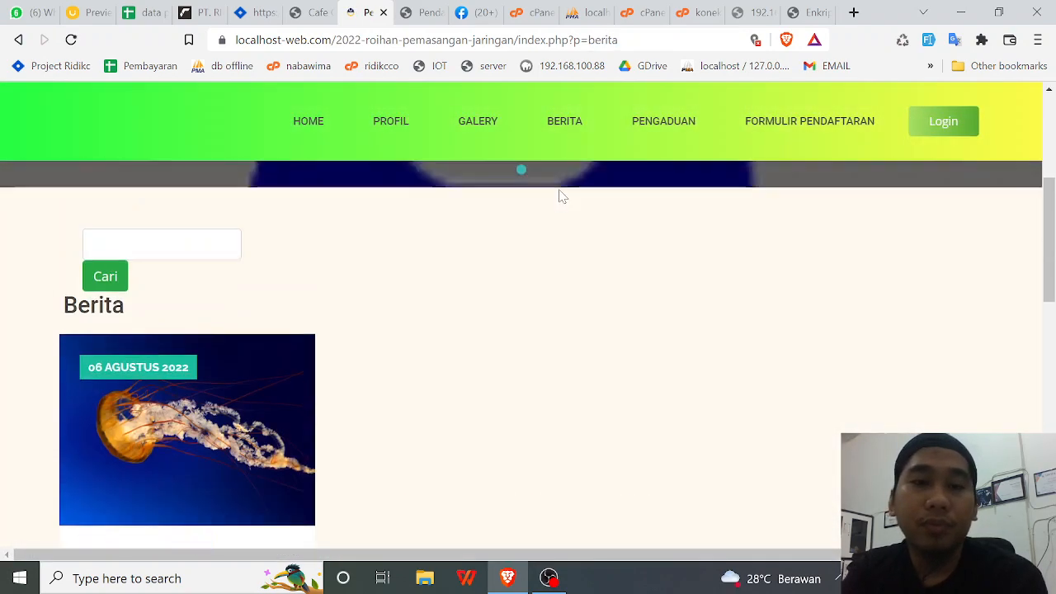
scroll(565, 278, "up", 3)
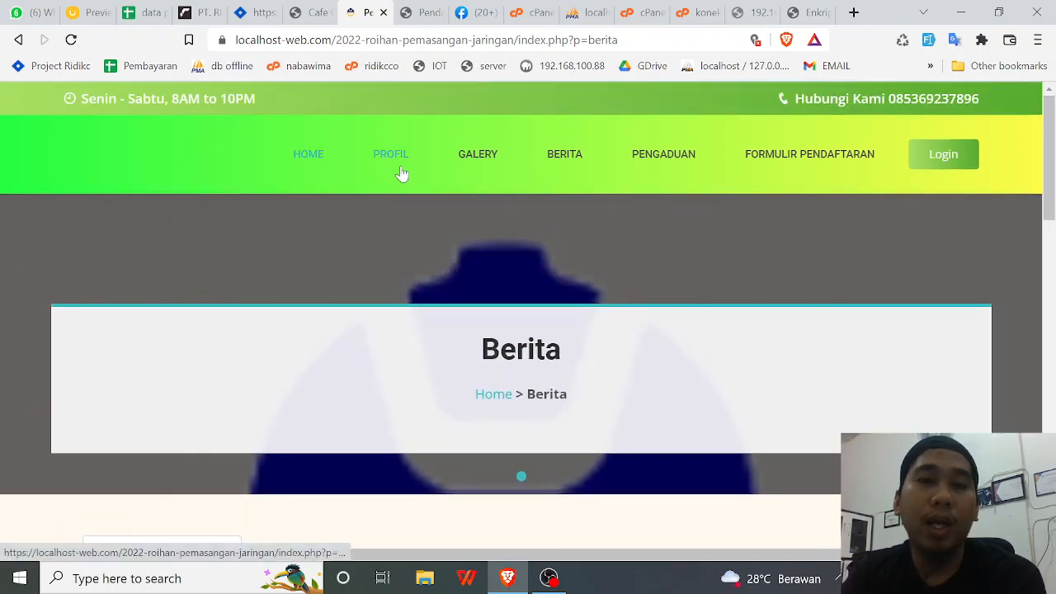
scroll(403, 223, "down", 1)
scroll(424, 299, "down", 5)
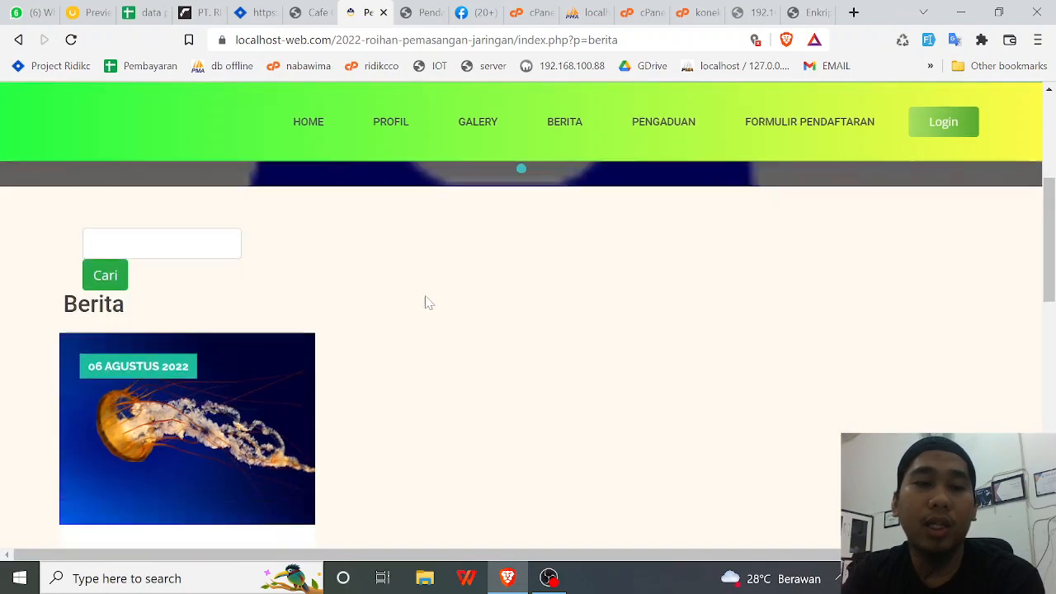
scroll(462, 354, "up", 6)
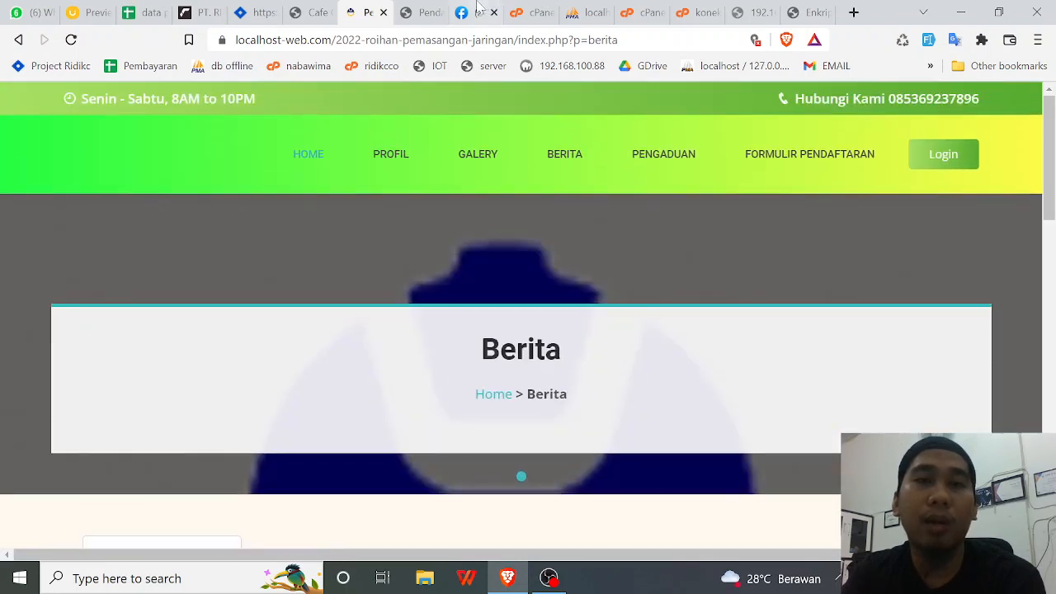
left_click(417, 12)
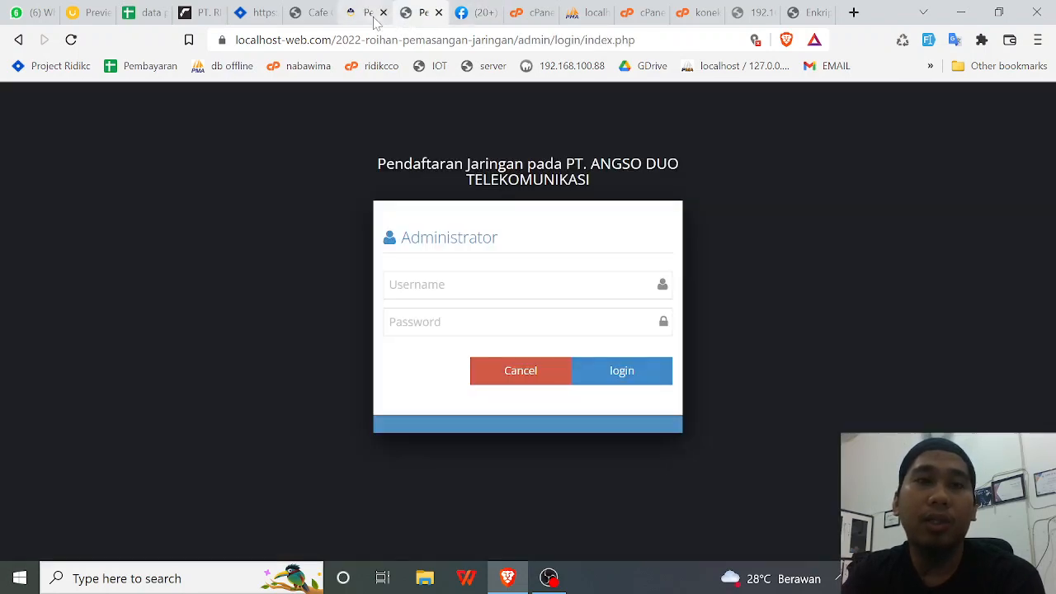
left_click(369, 13)
scroll(479, 384, "down", 3)
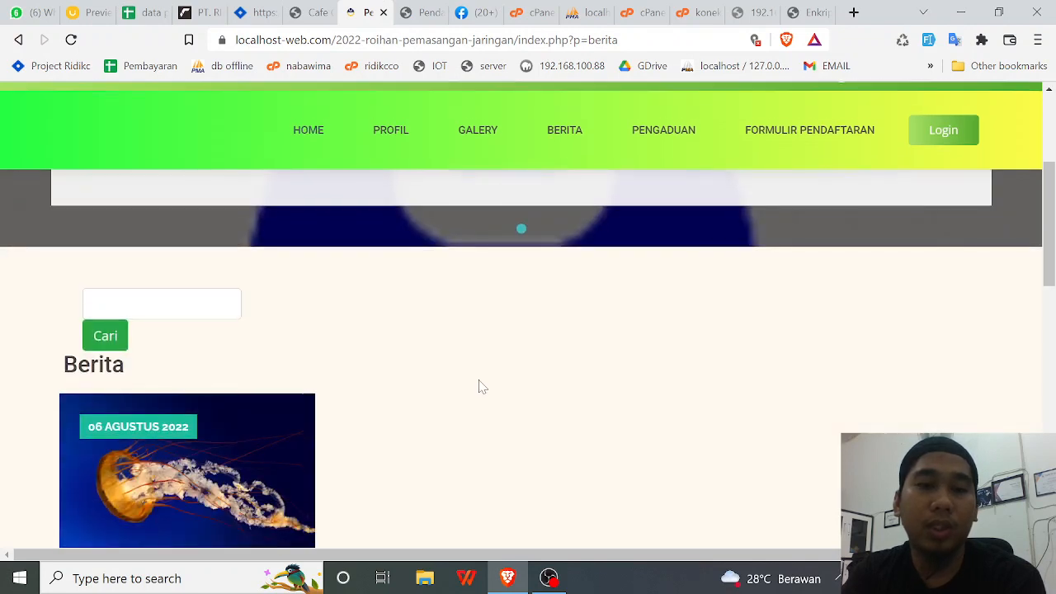
scroll(479, 385, "up", 2)
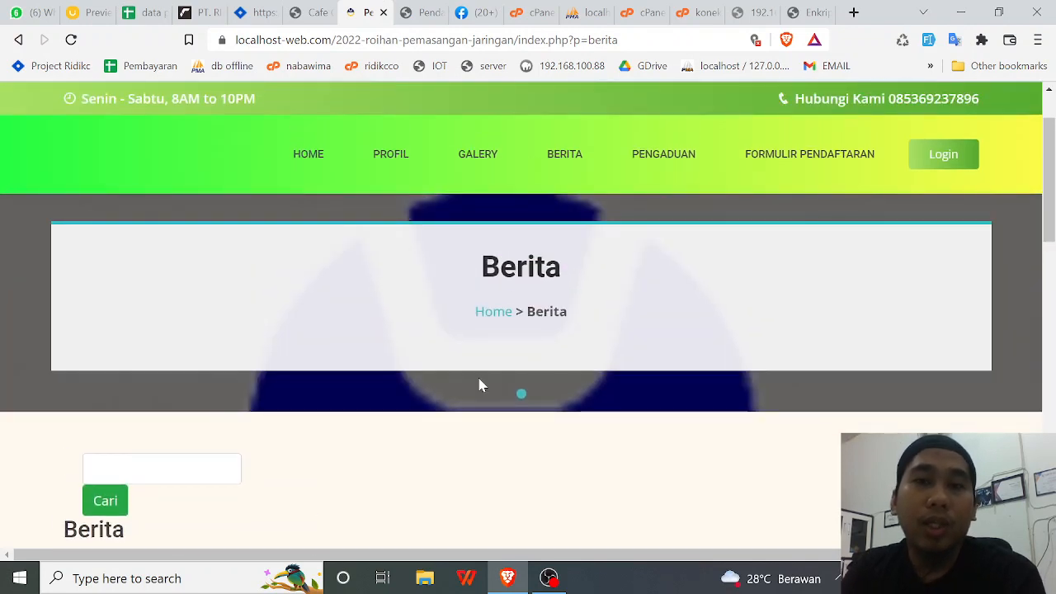
- From the Login page, open Form Pendaftaran and reach the DAFTAR form prefilled with PEL005
left_click(938, 161)
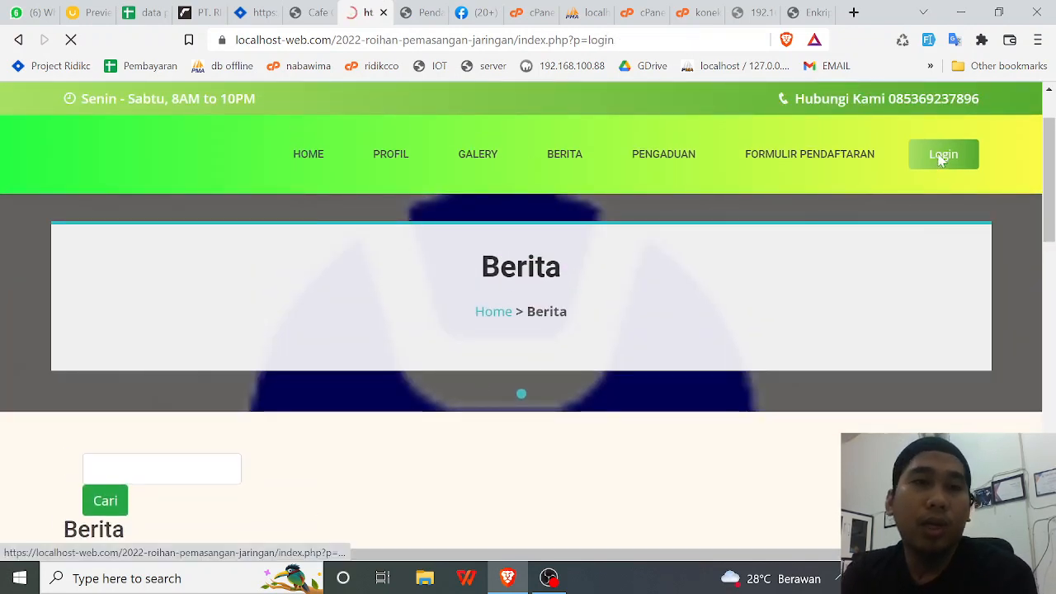
scroll(776, 260, "down", 4)
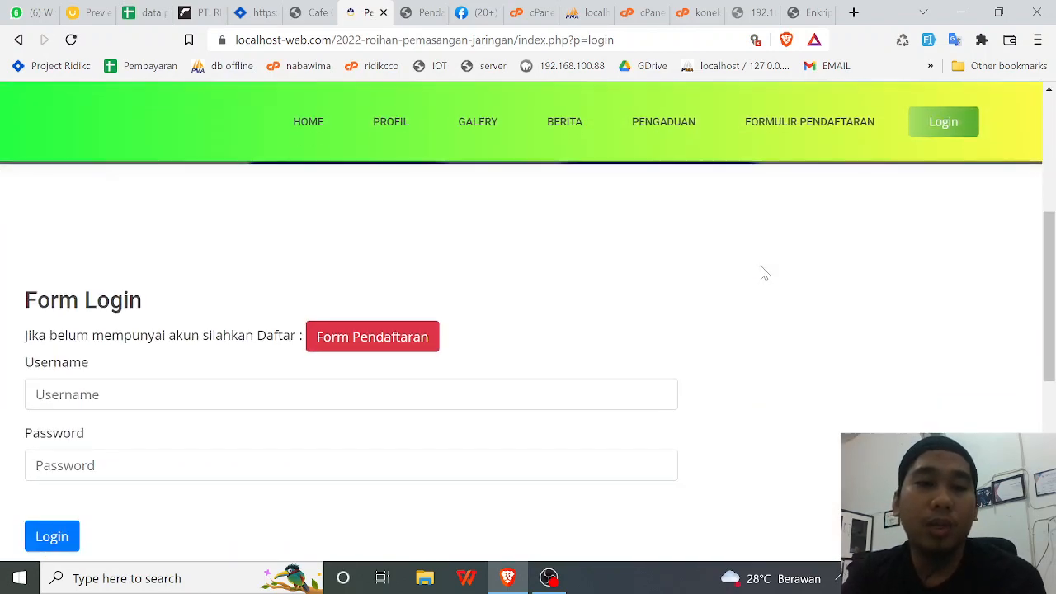
left_click(35, 312)
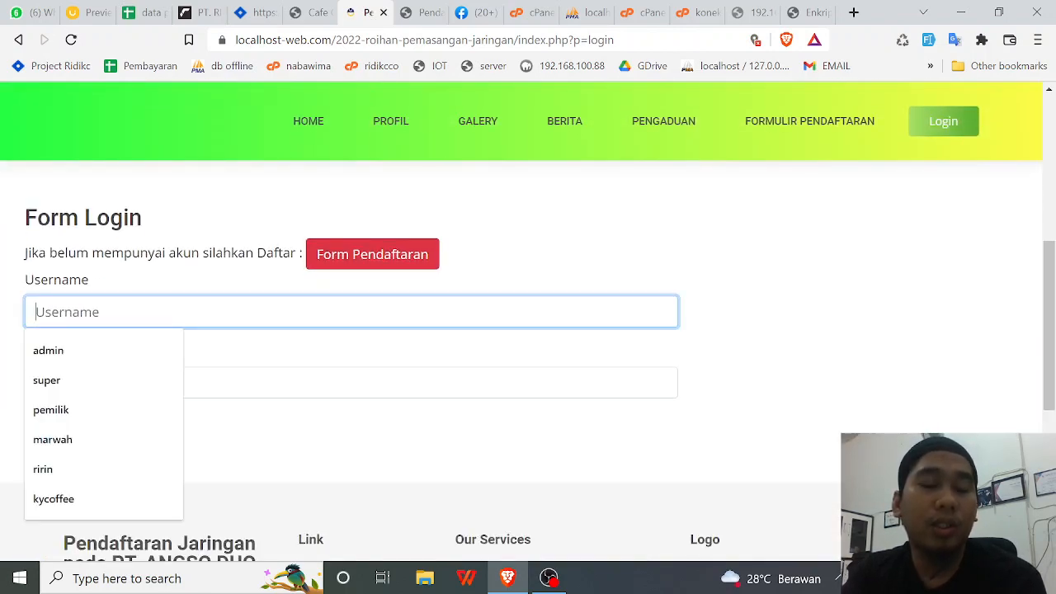
left_click(182, 194)
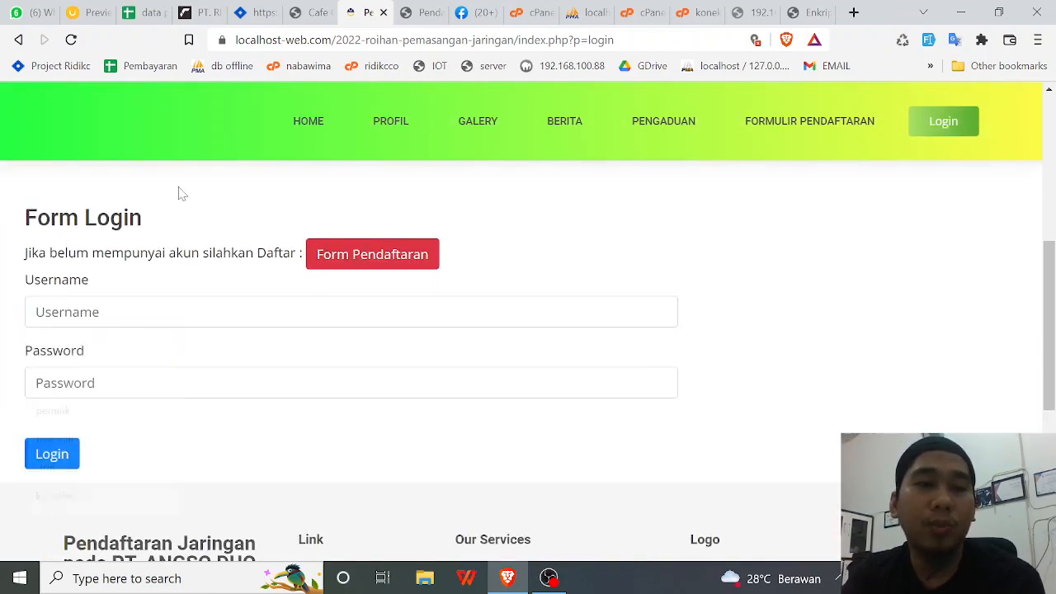
left_click(366, 256)
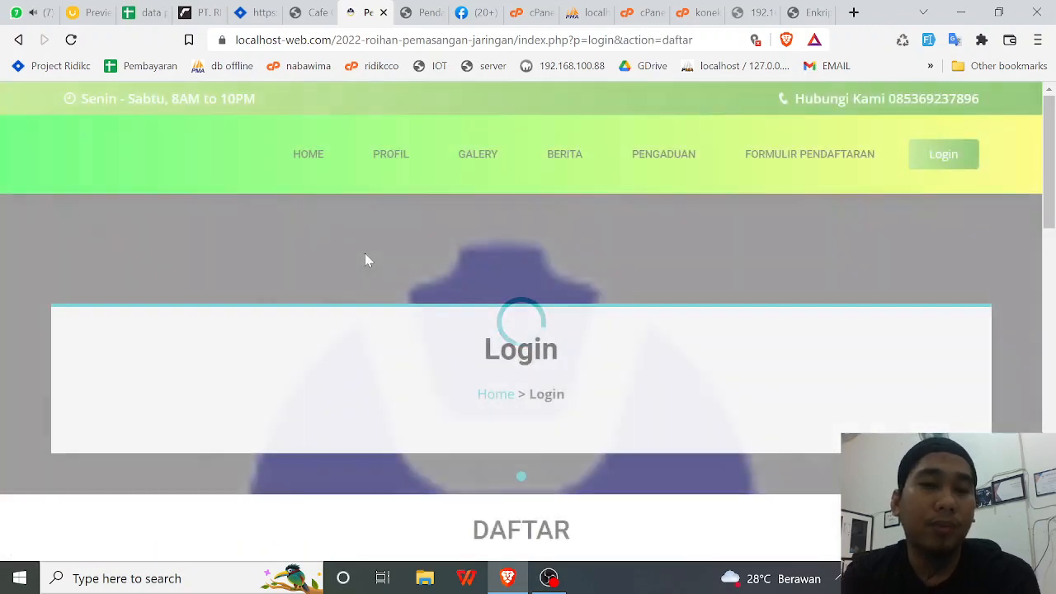
scroll(366, 261, "down", 2)
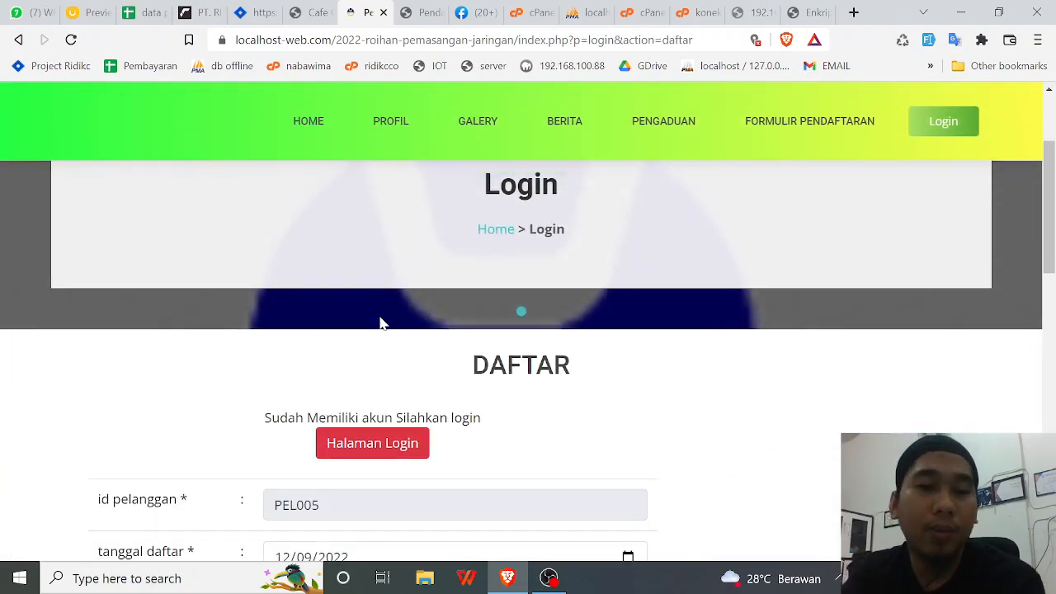
scroll(381, 325, "down", 1)
scroll(604, 353, "down", 1)
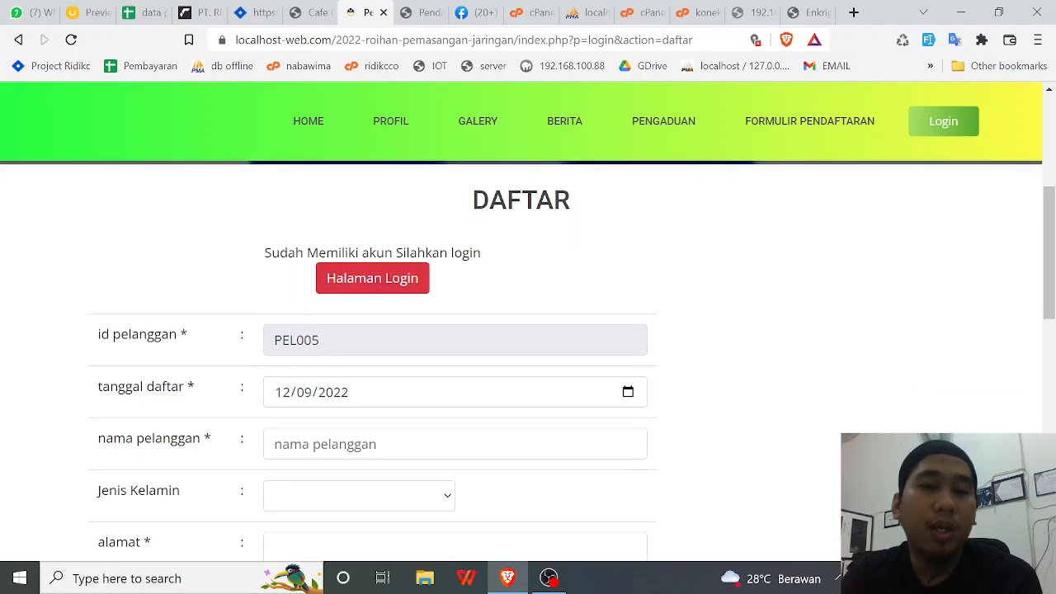
scroll(601, 350, "down", 1)
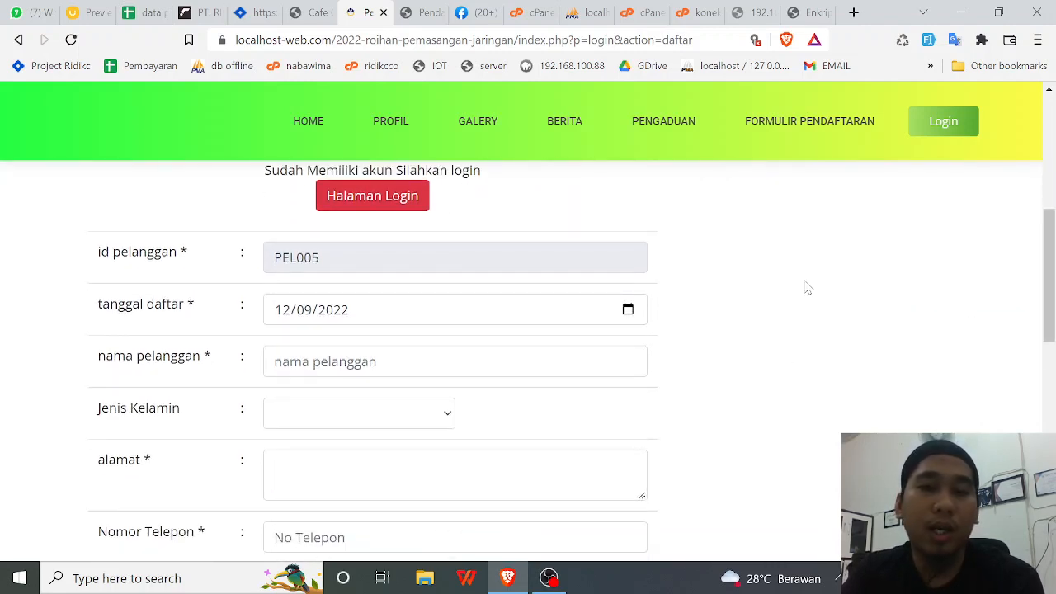
- Keep the 12/09/2022 date, enter the customer's name, and select laki-laki as gender
left_click(626, 311)
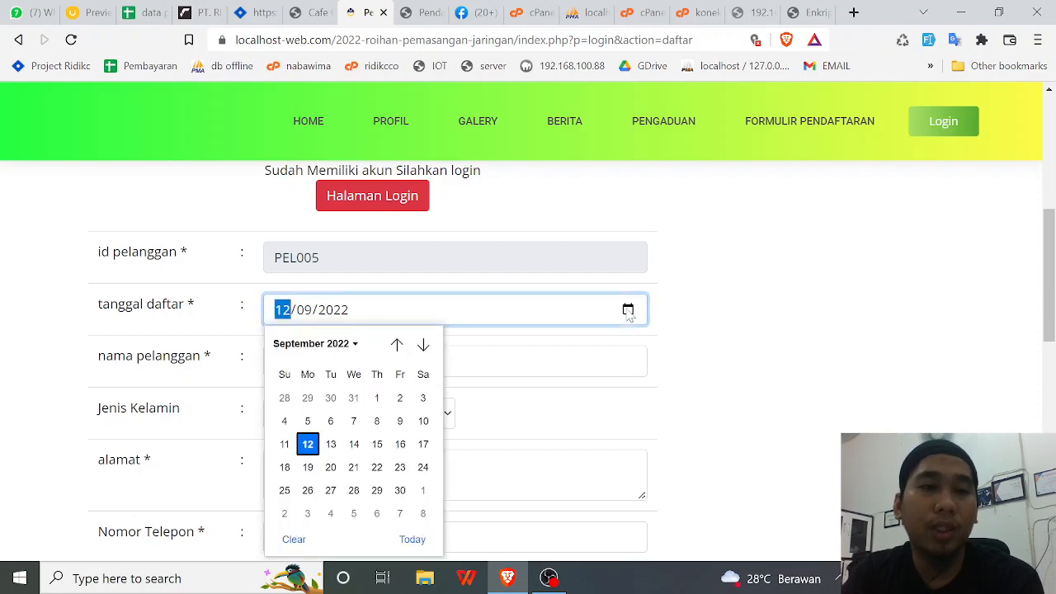
left_click(304, 447)
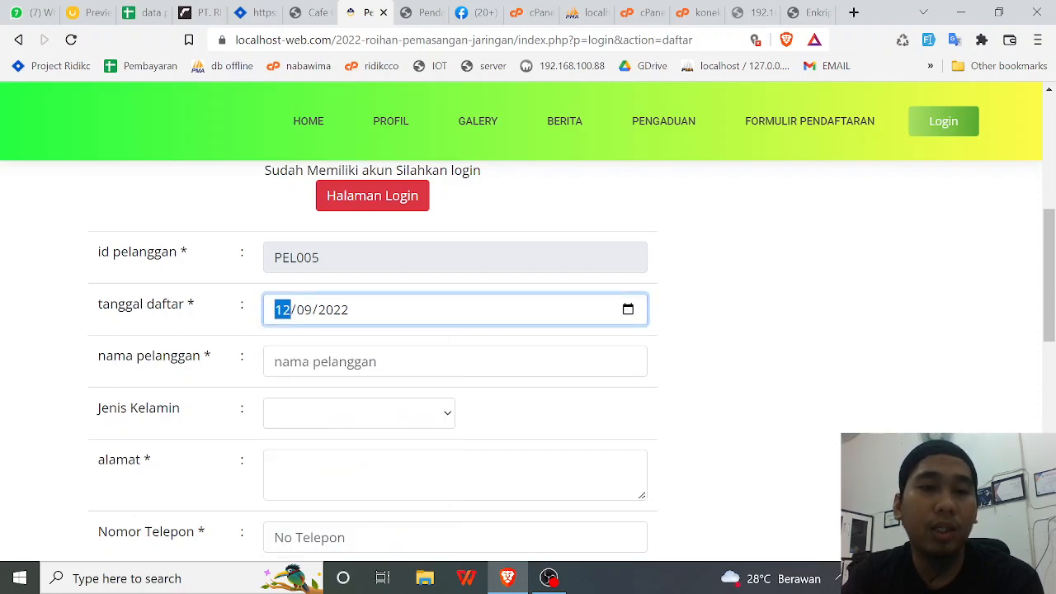
left_click(346, 361)
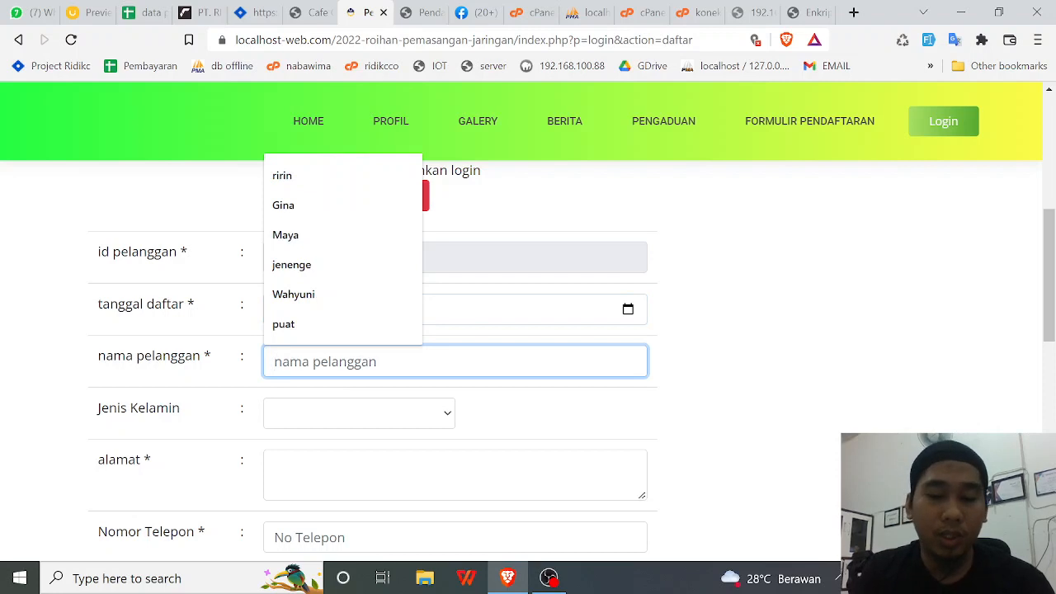
type("kurma")
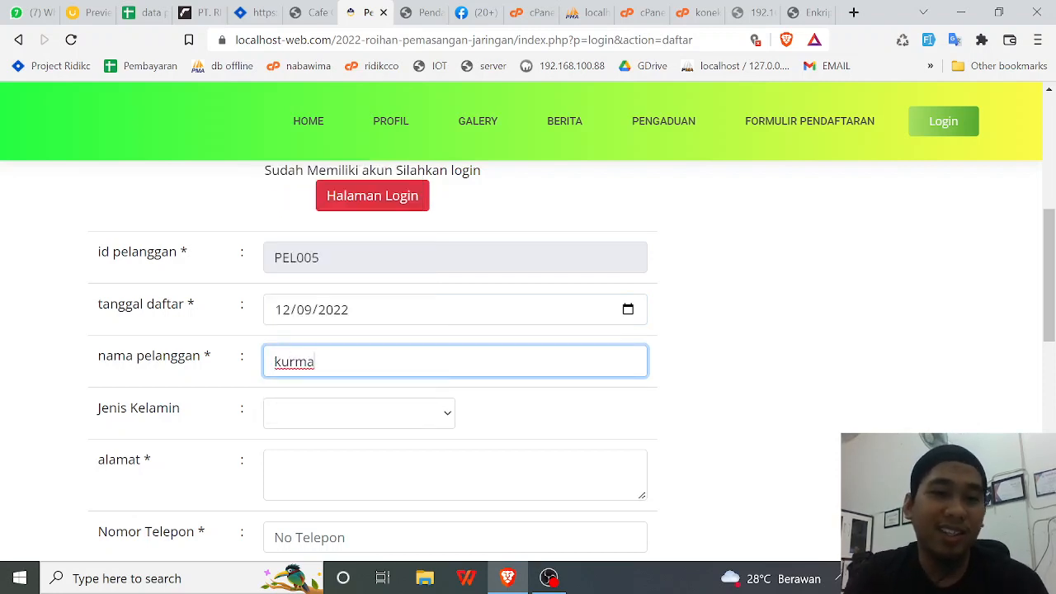
key("ctrl+a")
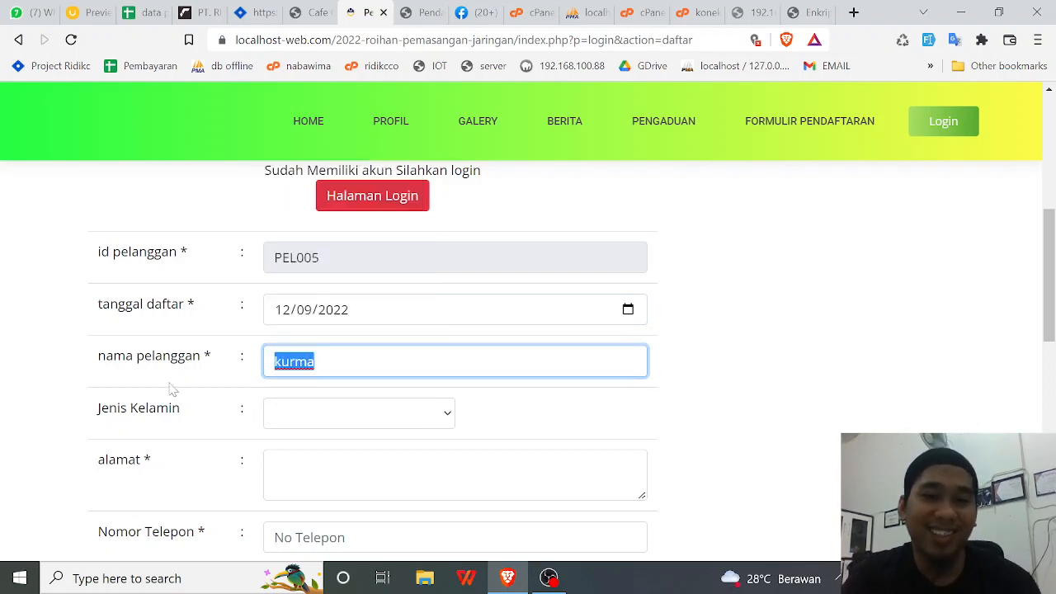
key("BackSpace")
type("ali")
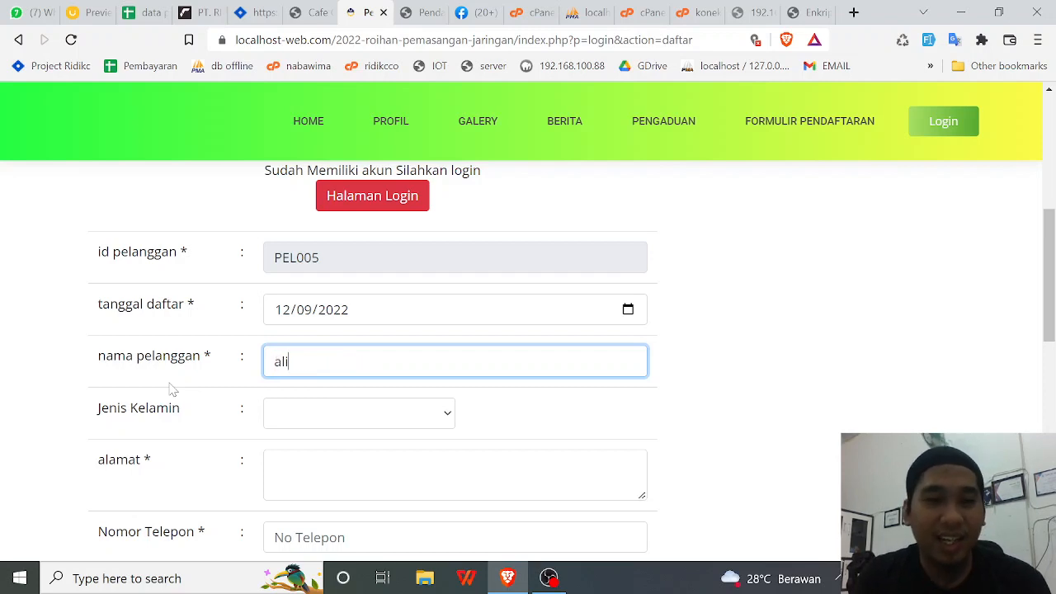
left_click(284, 415)
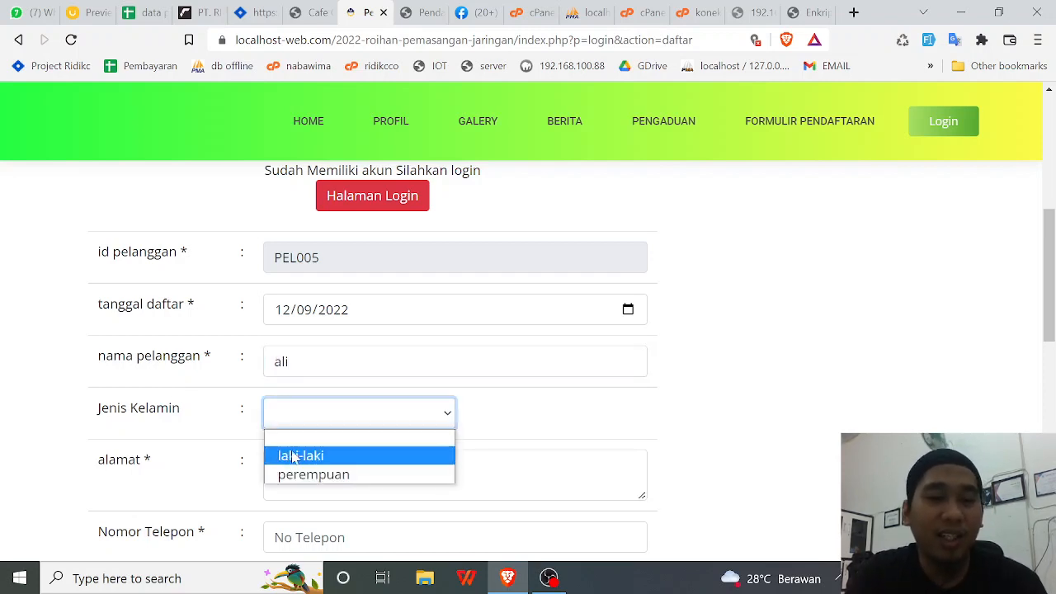
left_click(302, 452)
- Fill in the address, phone number, e-mail, username and password, then submit DAFTAR
left_click(304, 457)
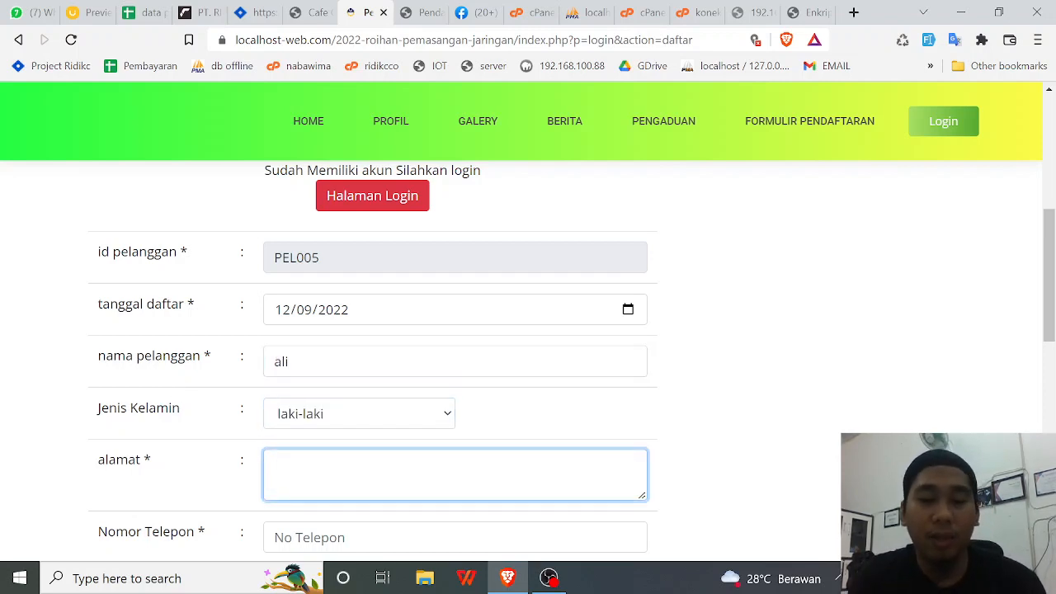
key("Tab")
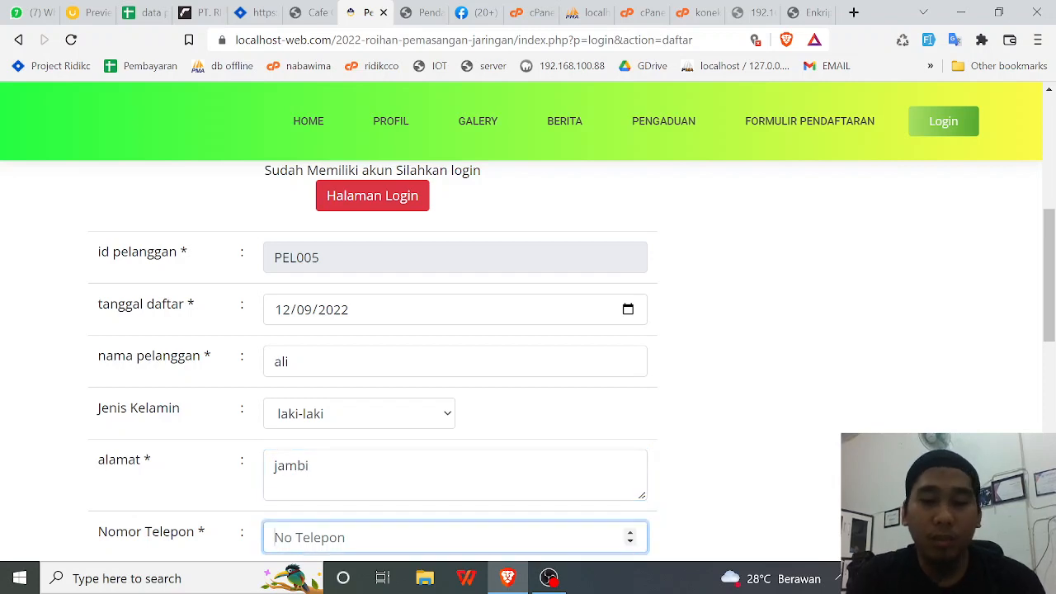
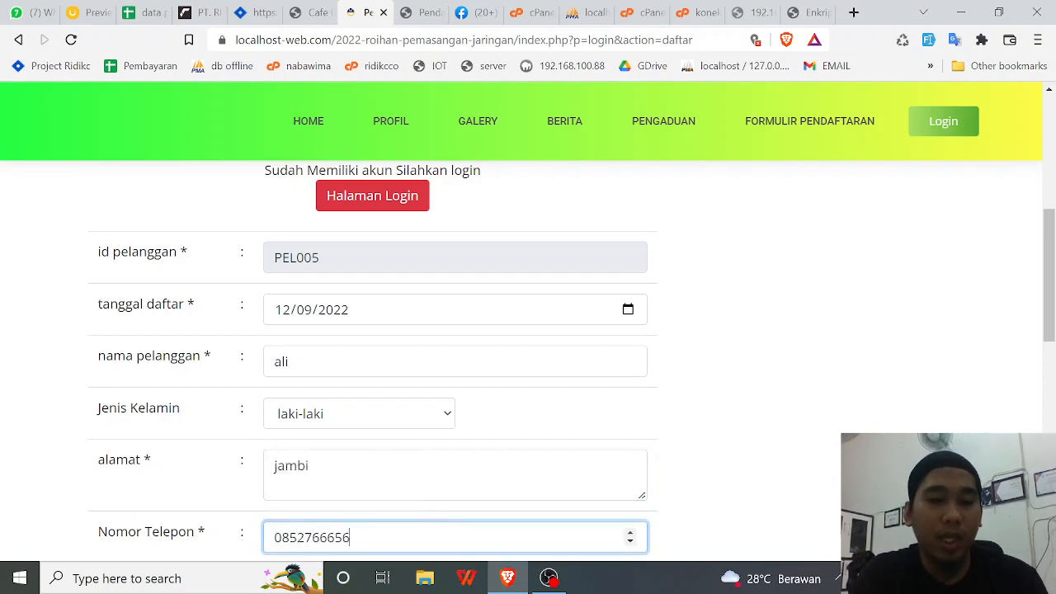
key("Tab")
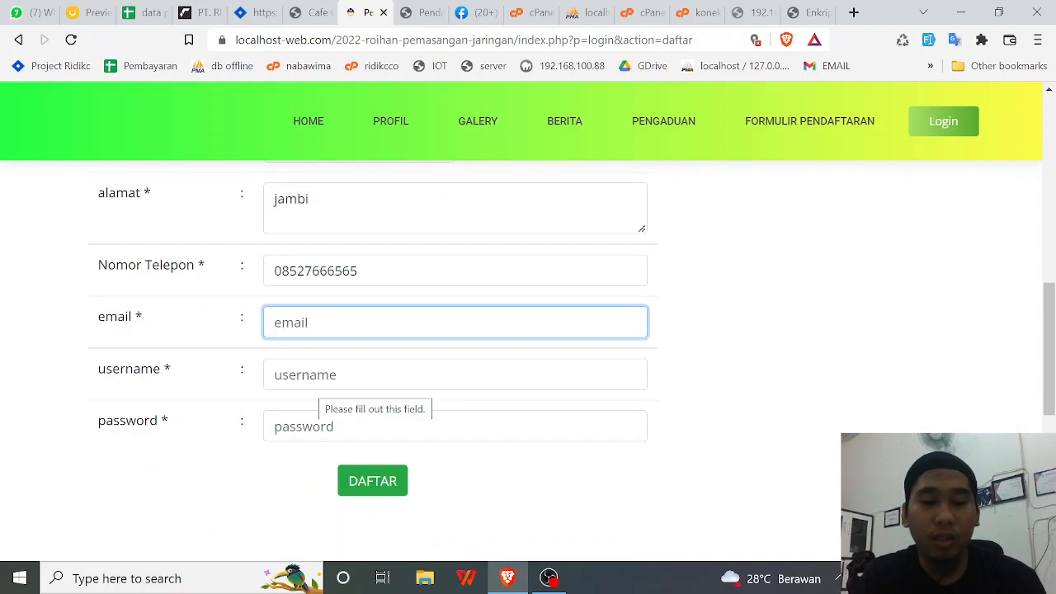
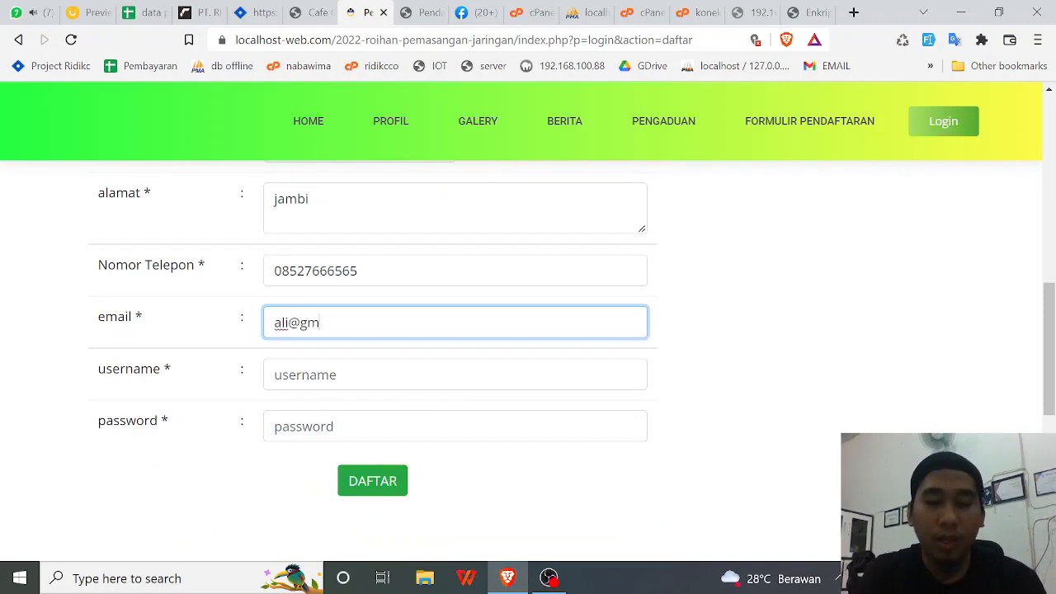
key("Tab")
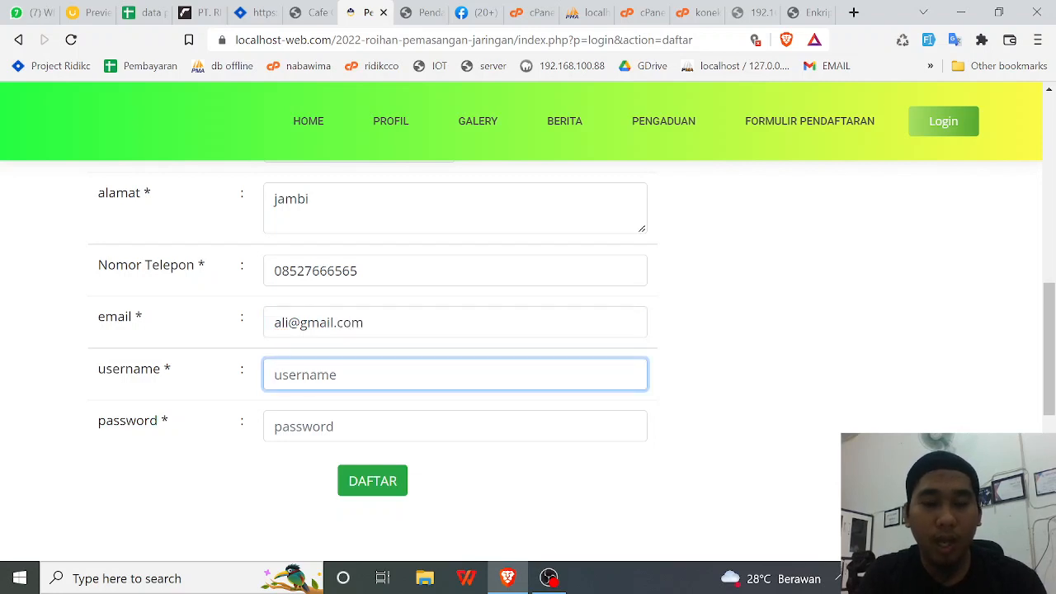
key("Tab")
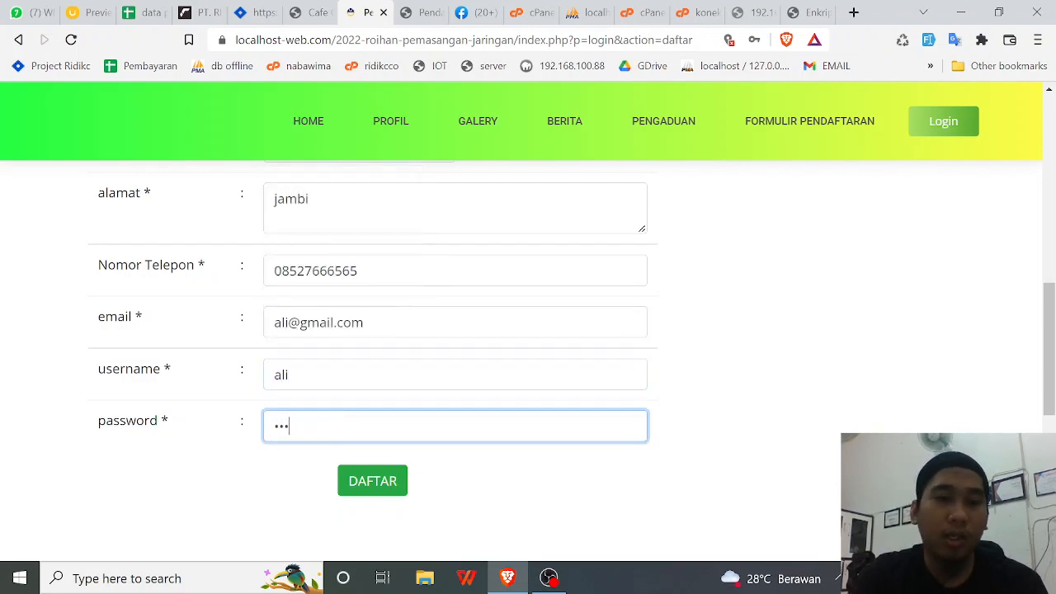
left_click(355, 488)
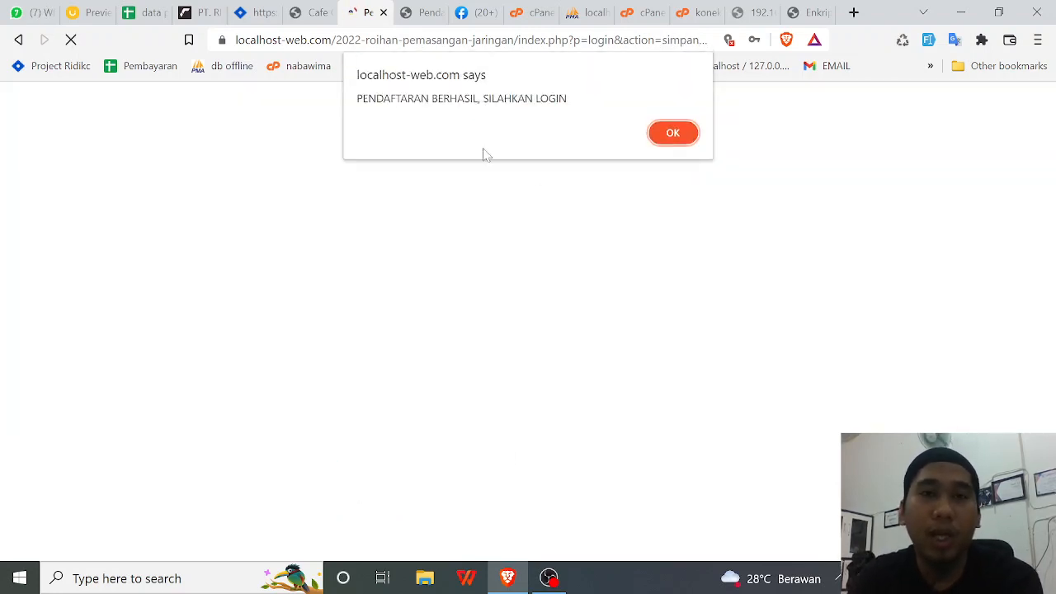
- Dismiss the success alert and sign in with the new customer's username and password
left_click(677, 139)
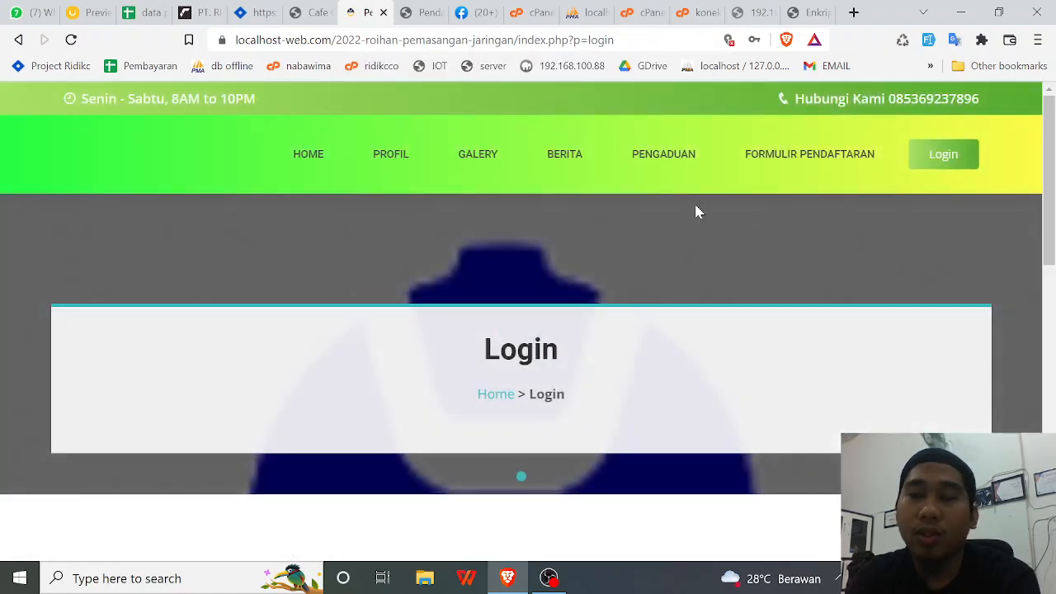
scroll(385, 391, "down", 3)
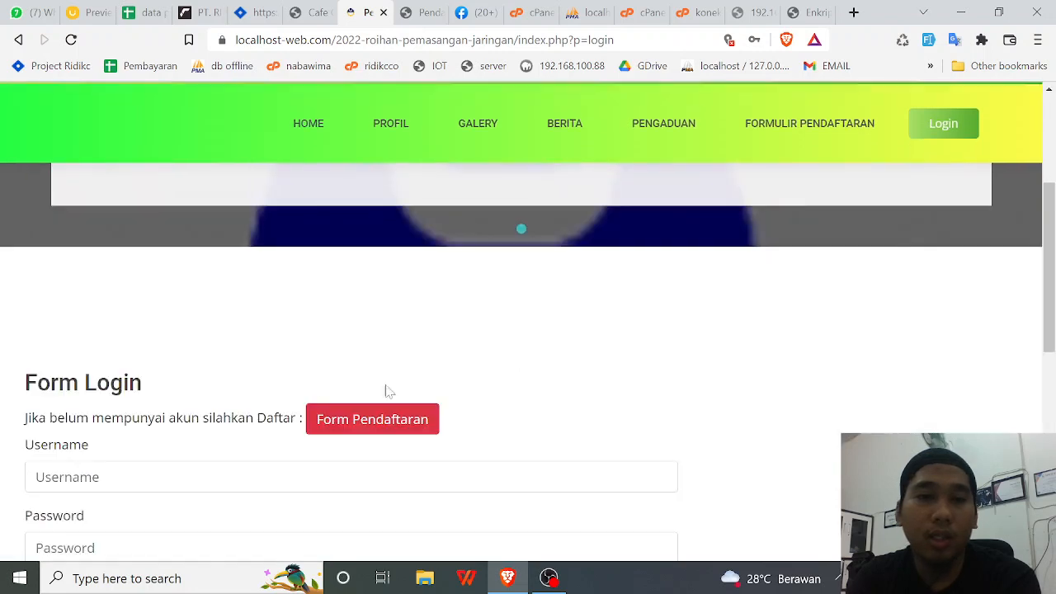
scroll(210, 429, "down", 2)
left_click(175, 312)
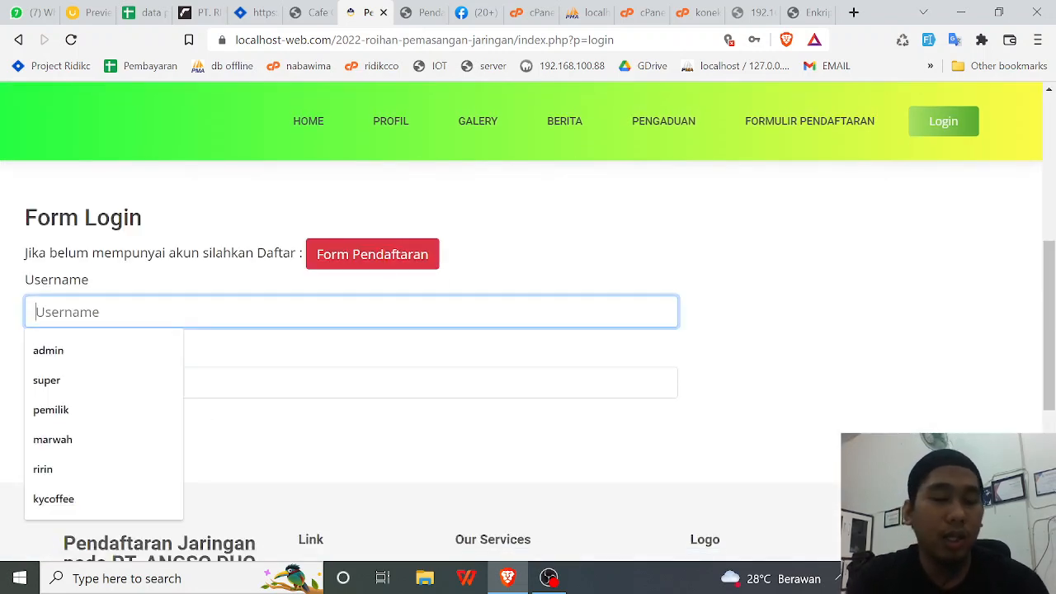
type("ali")
key("Tab")
type("al")
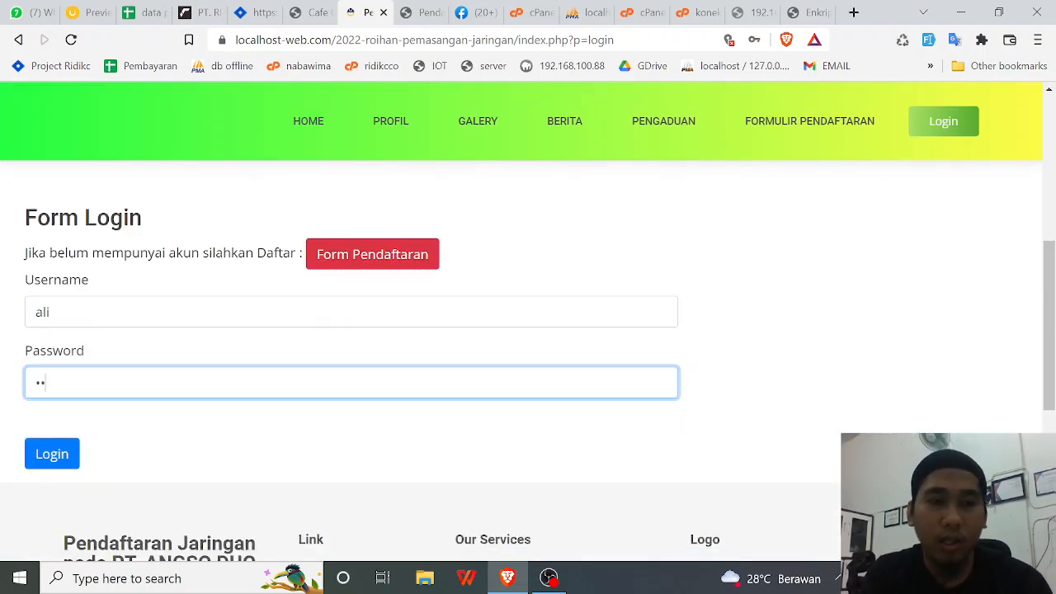
key("BackSpace")
type("ali")
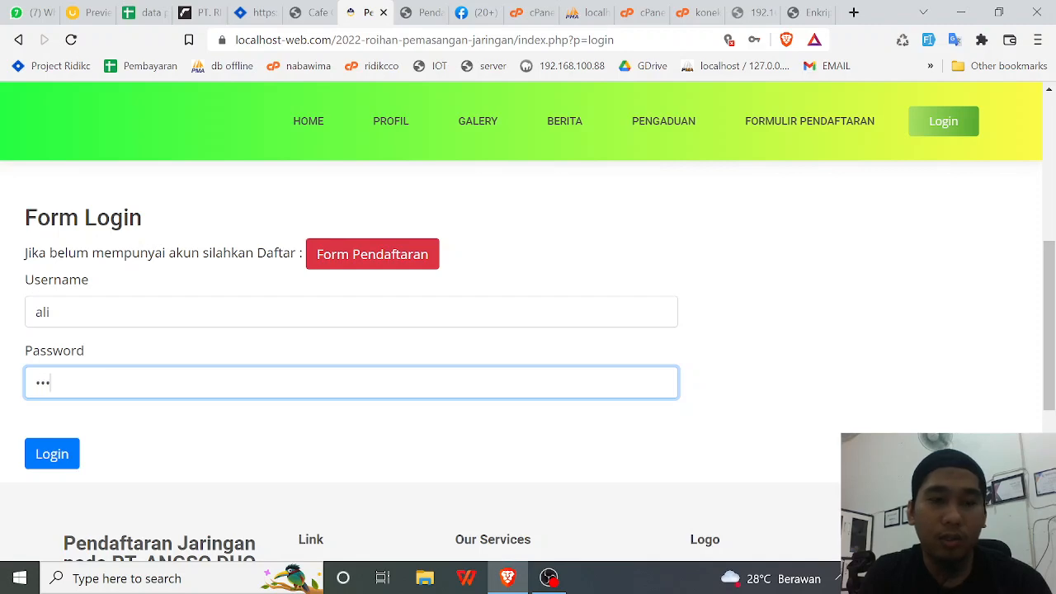
left_click(31, 453)
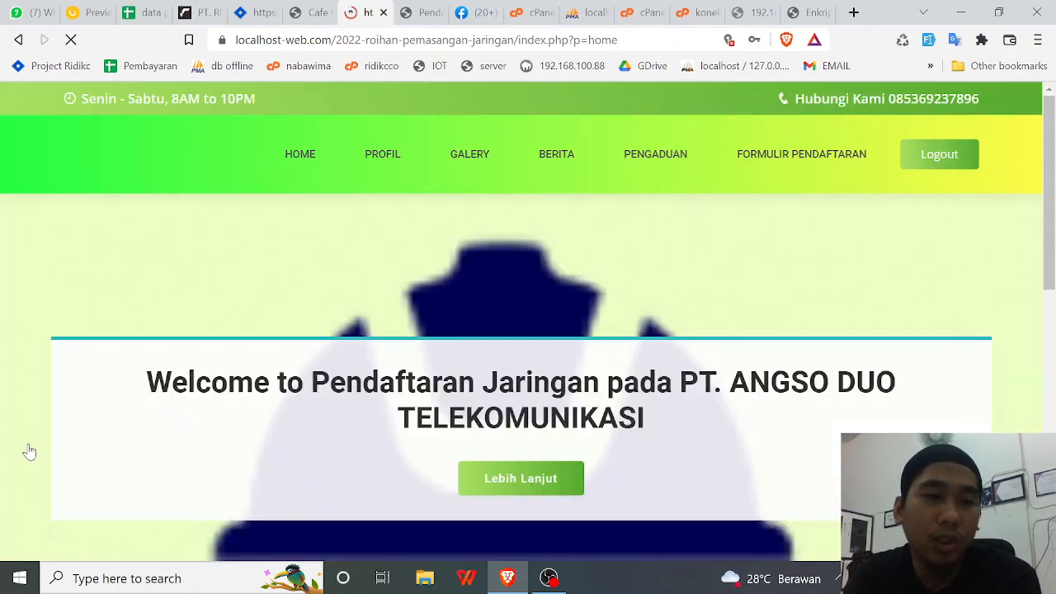
scroll(511, 408, "down", 7)
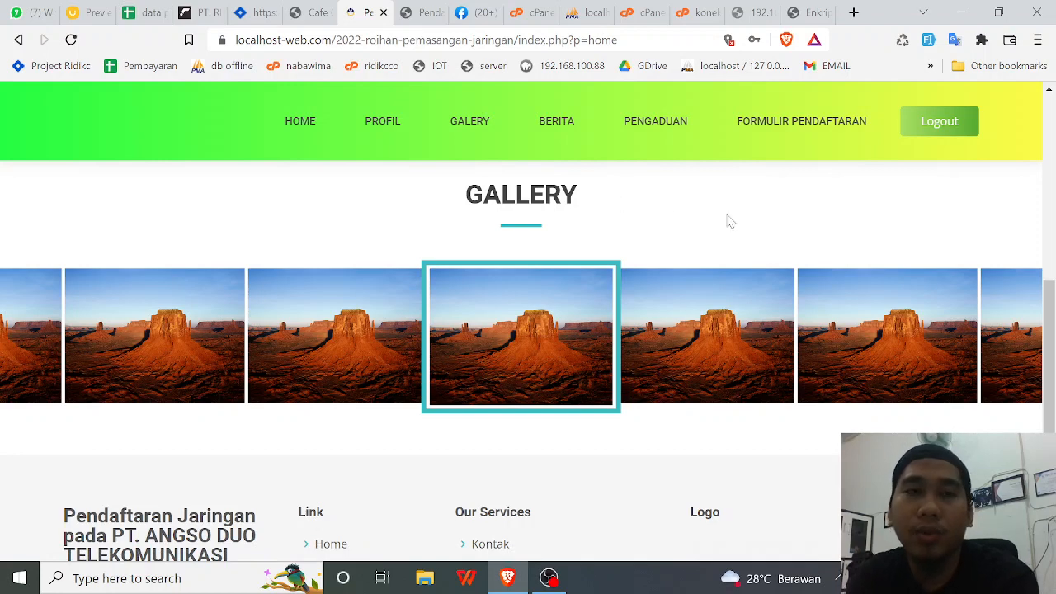
scroll(730, 223, "up", 5)
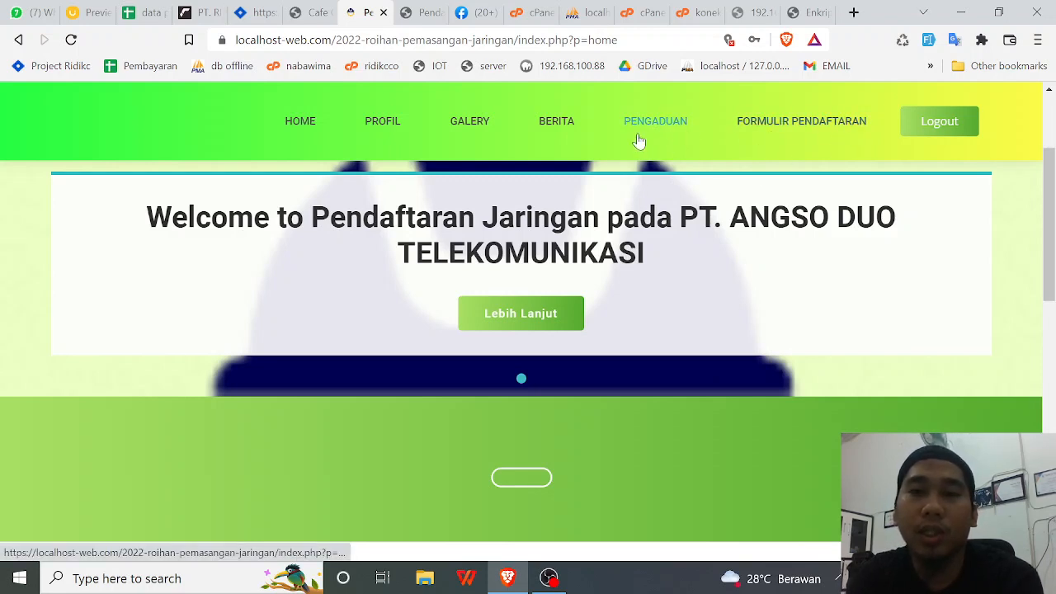
- Go to FORMULIR PENDAFTARAN and open the Tambah installation request form
left_click(758, 123)
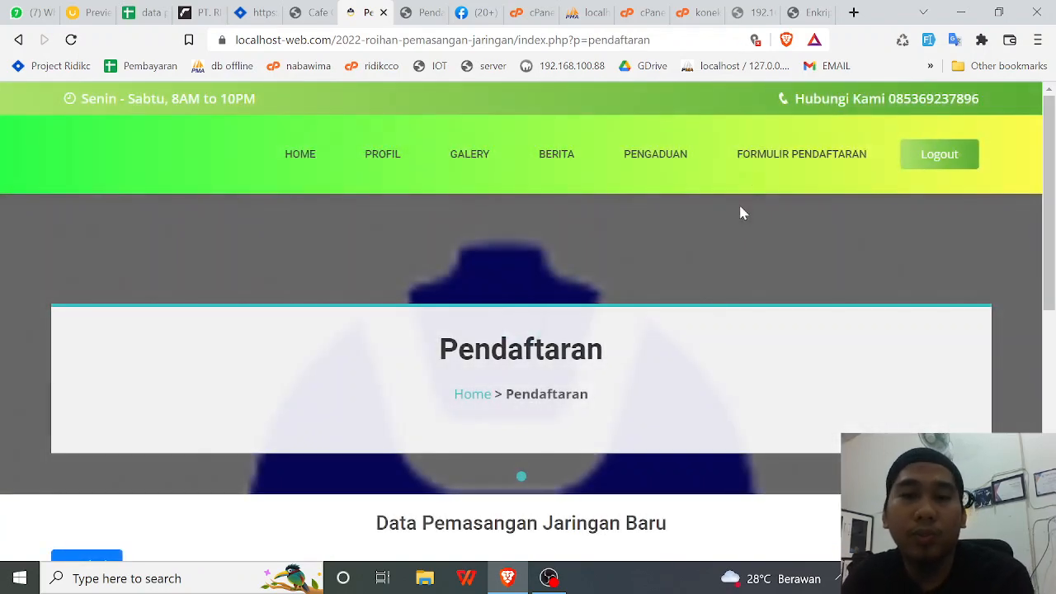
scroll(732, 214, "down", 2)
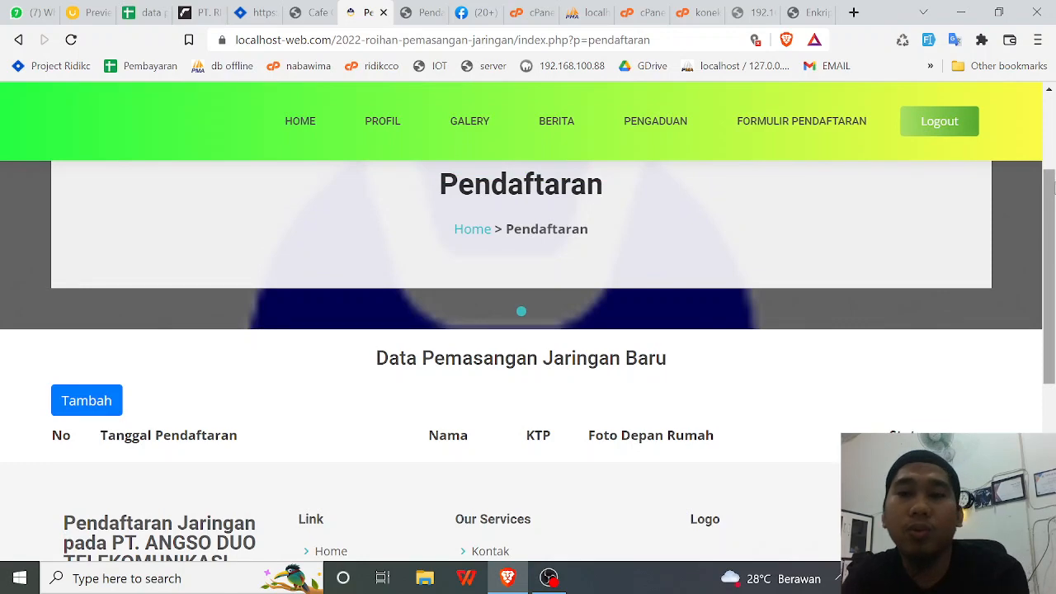
scroll(1051, 188, "down", 2)
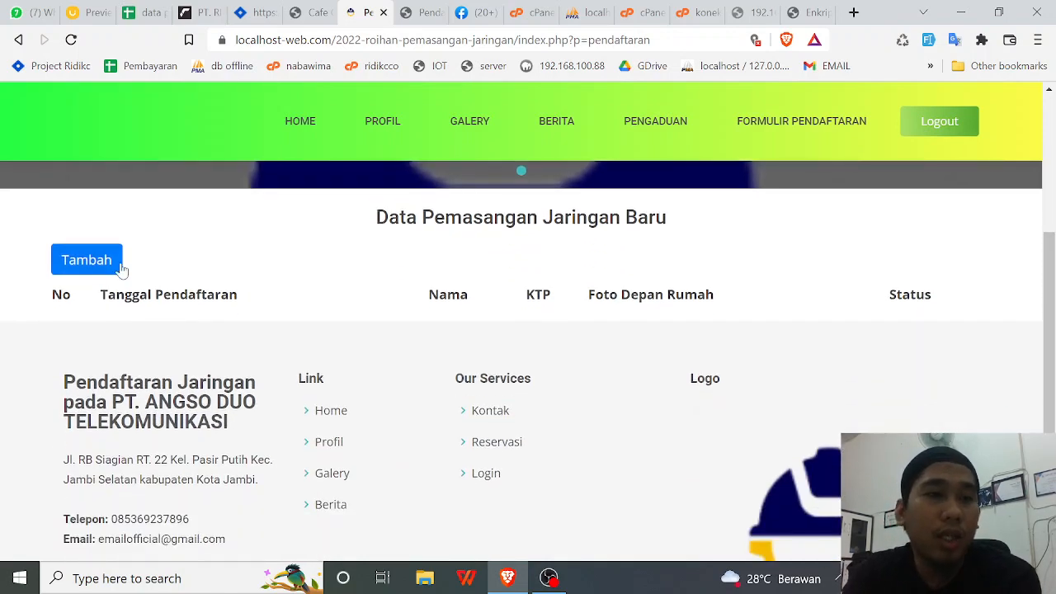
left_click(86, 260)
scroll(452, 332, "down", 4)
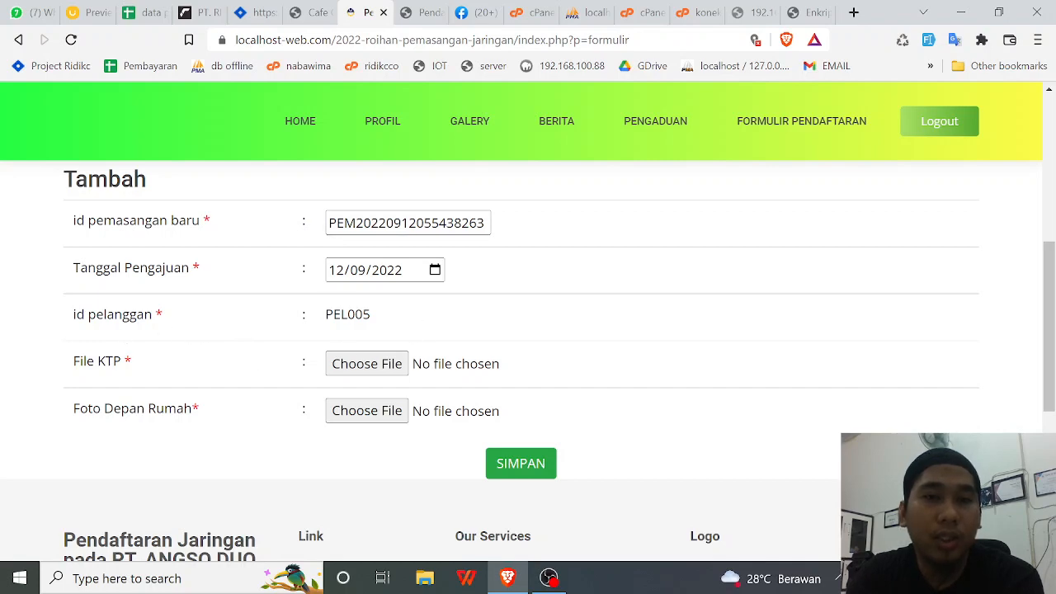
- Attach PROMO FB.png from Downloads as the File KTP upload
left_click_drag(394, 224, 447, 224)
left_click(537, 236)
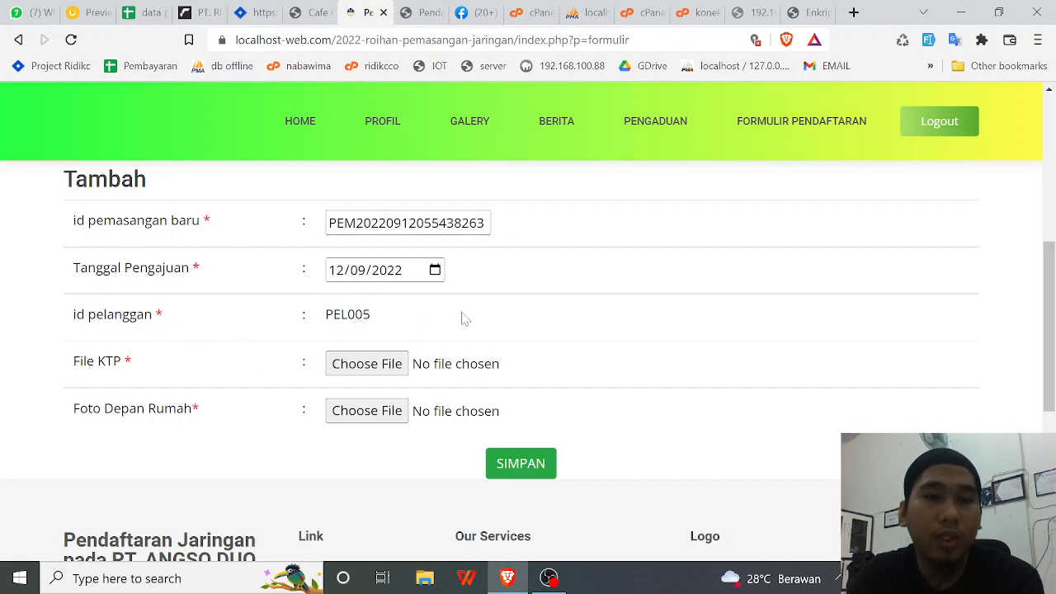
left_click(401, 365)
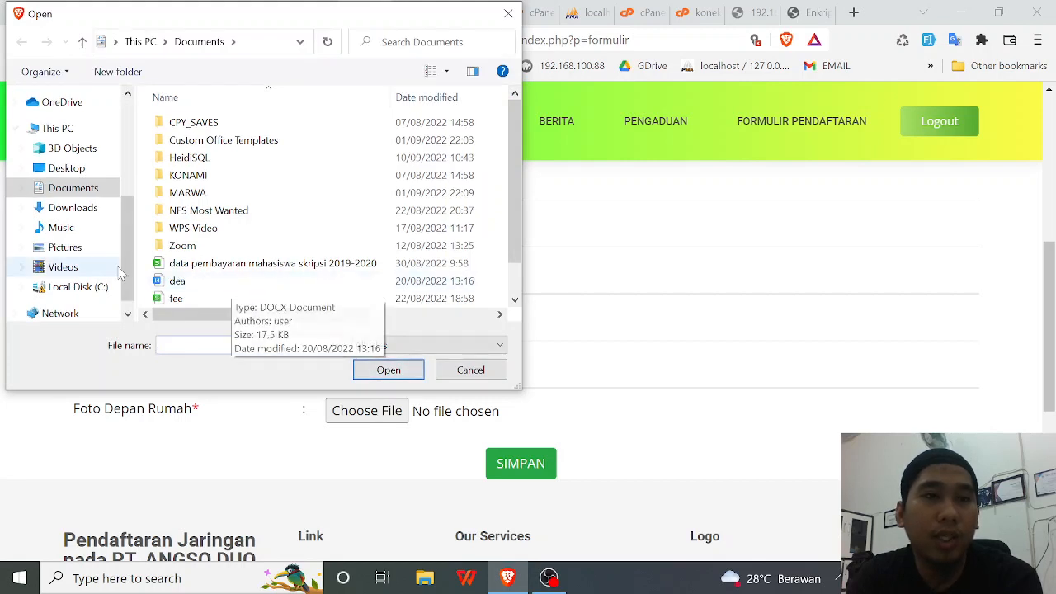
left_click(72, 209)
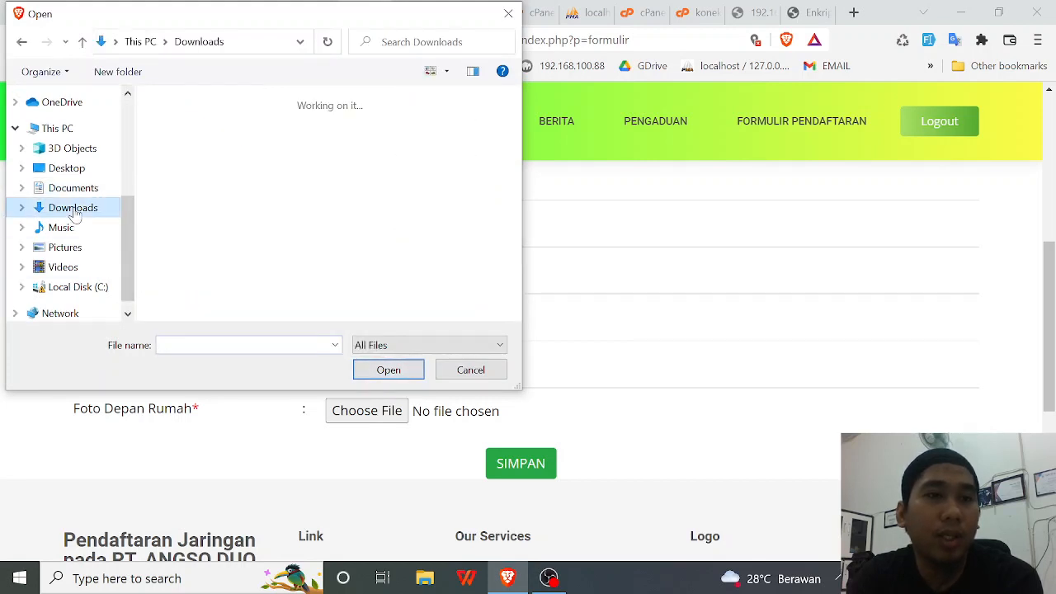
scroll(230, 221, "down", 3)
scroll(230, 221, "down", 1)
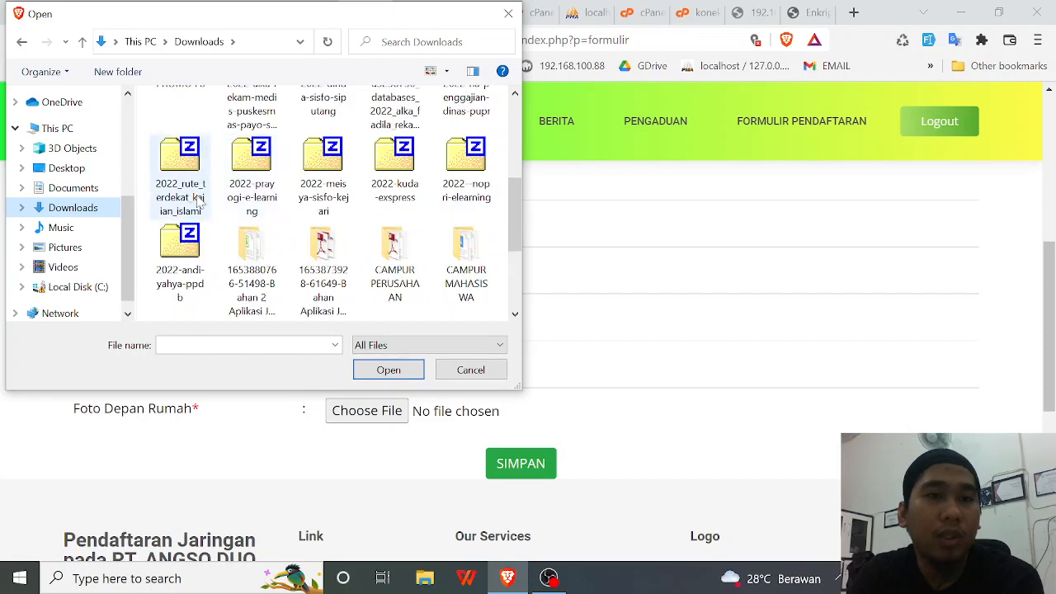
scroll(230, 221, "up", 3)
left_click(180, 235)
left_click(382, 375)
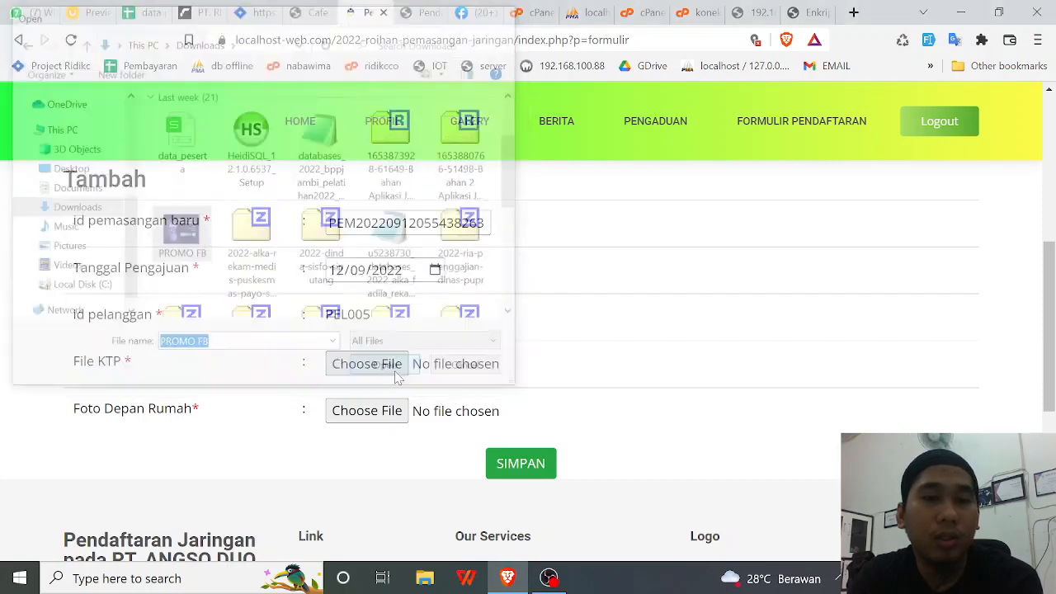
scroll(518, 360, "down", 2)
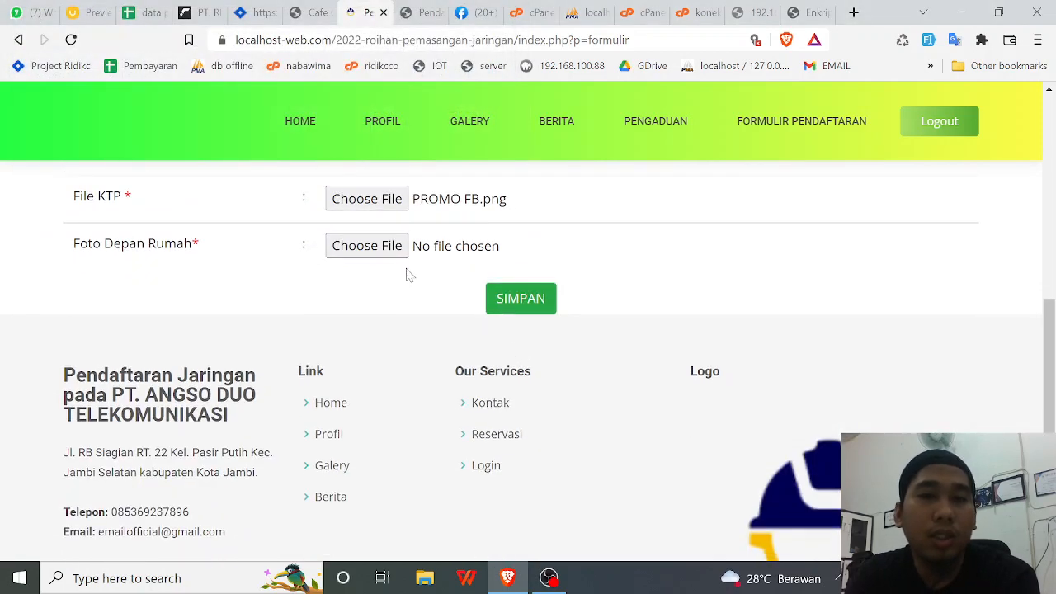
- Re-select PROMO FB.png for the File KTP upload
left_click(400, 205)
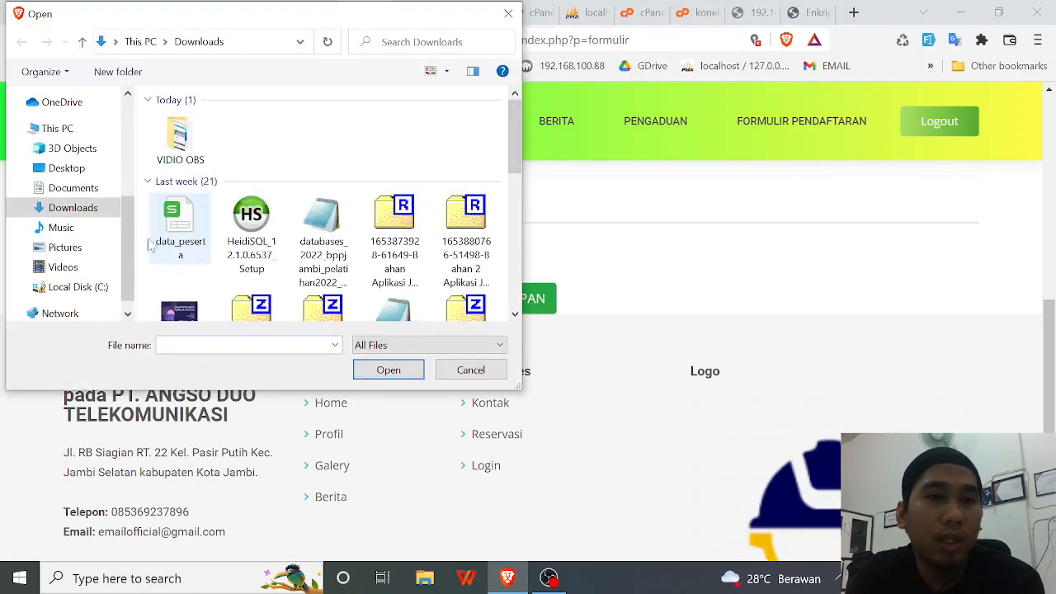
scroll(153, 252, "down", 1)
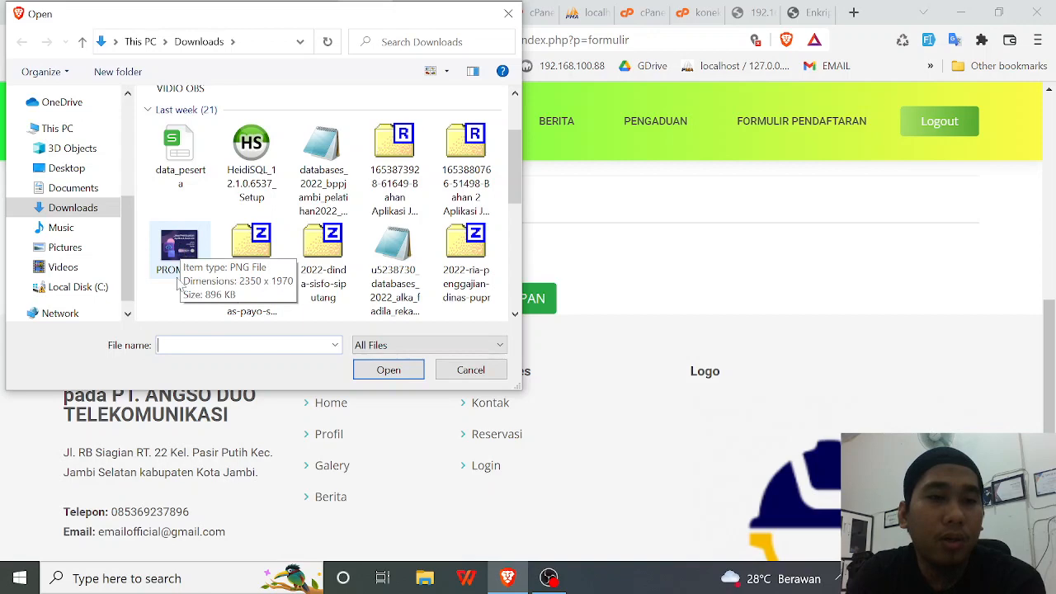
left_click(171, 257)
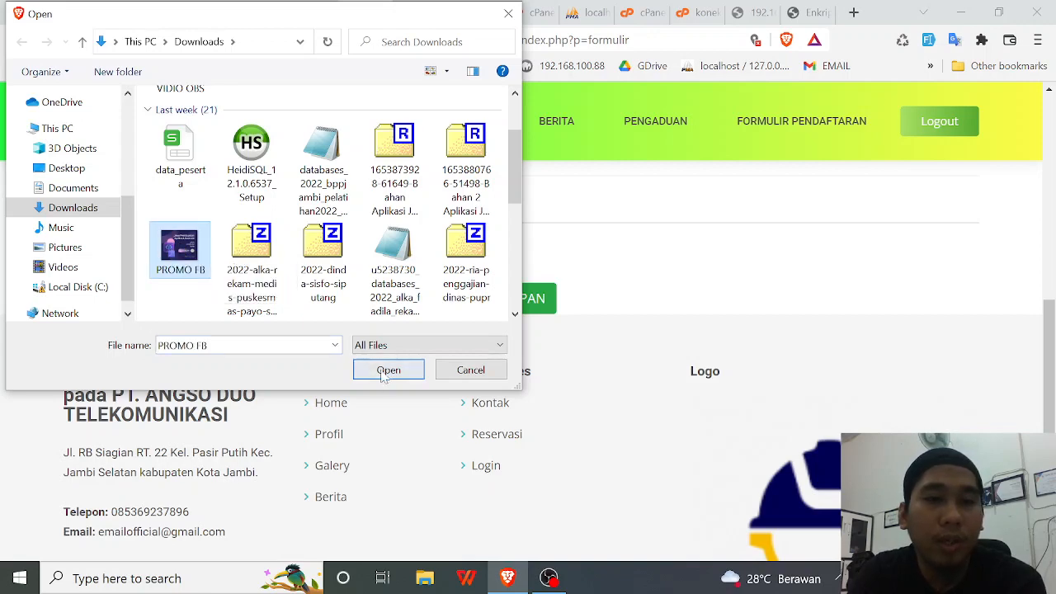
left_click(382, 372)
scroll(419, 330, "up", 1)
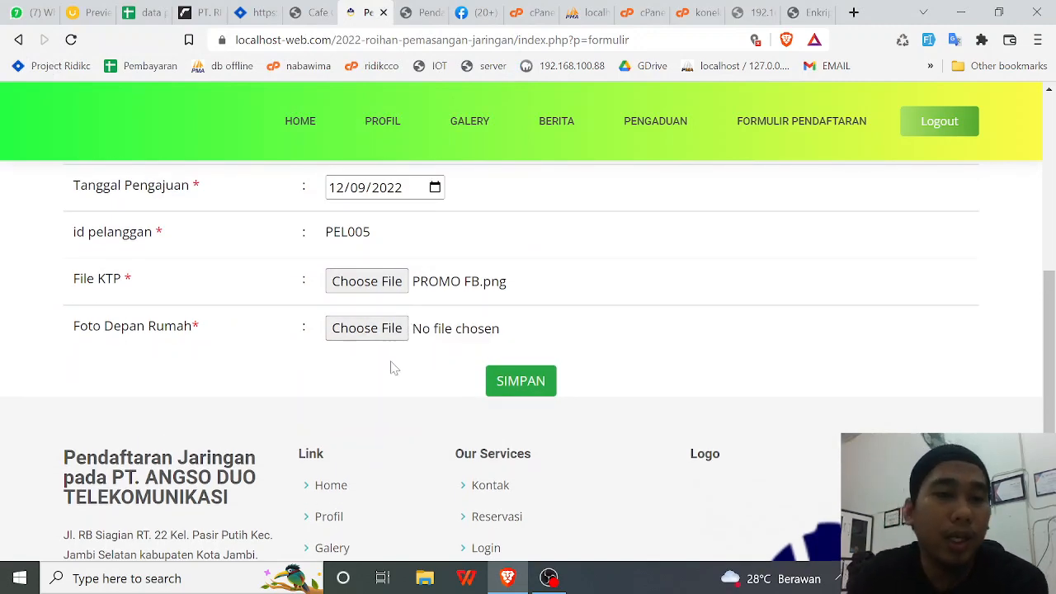
- Attach PROMO FB.png as the Foto Depan Rumah photo
left_click(357, 331)
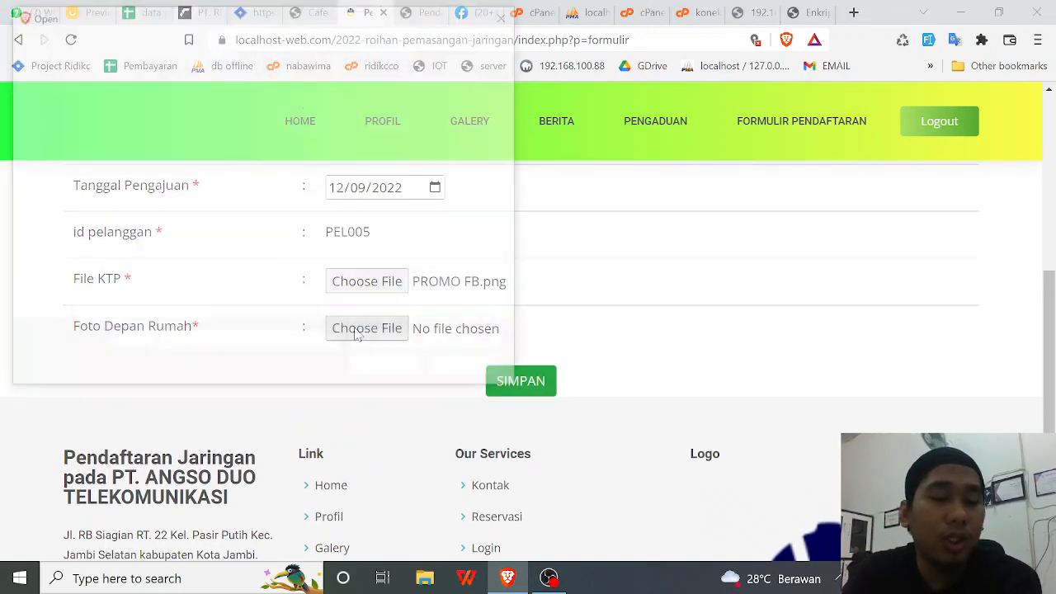
left_click(180, 311)
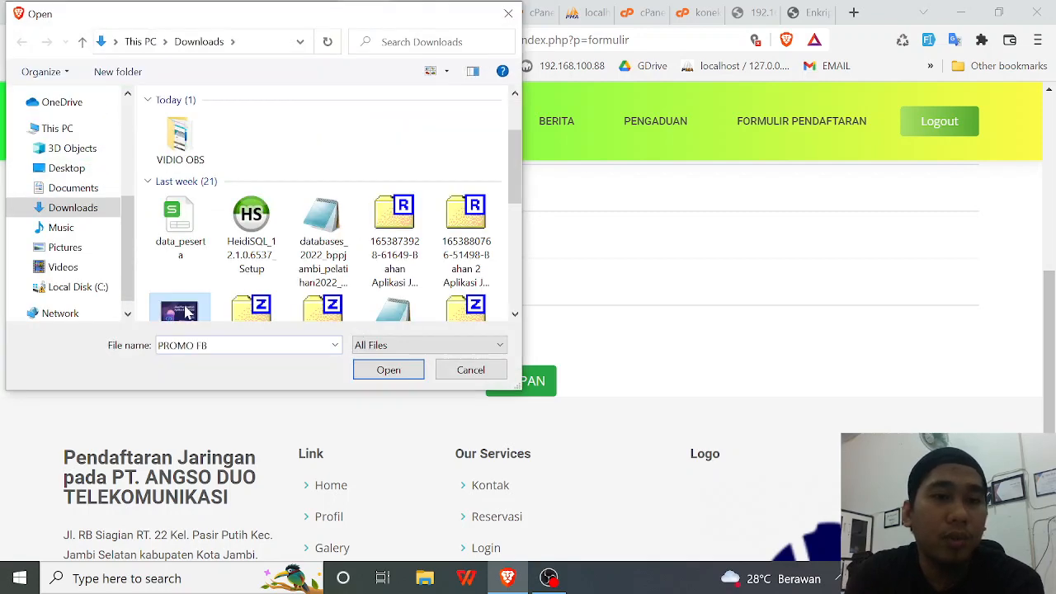
left_click(377, 369)
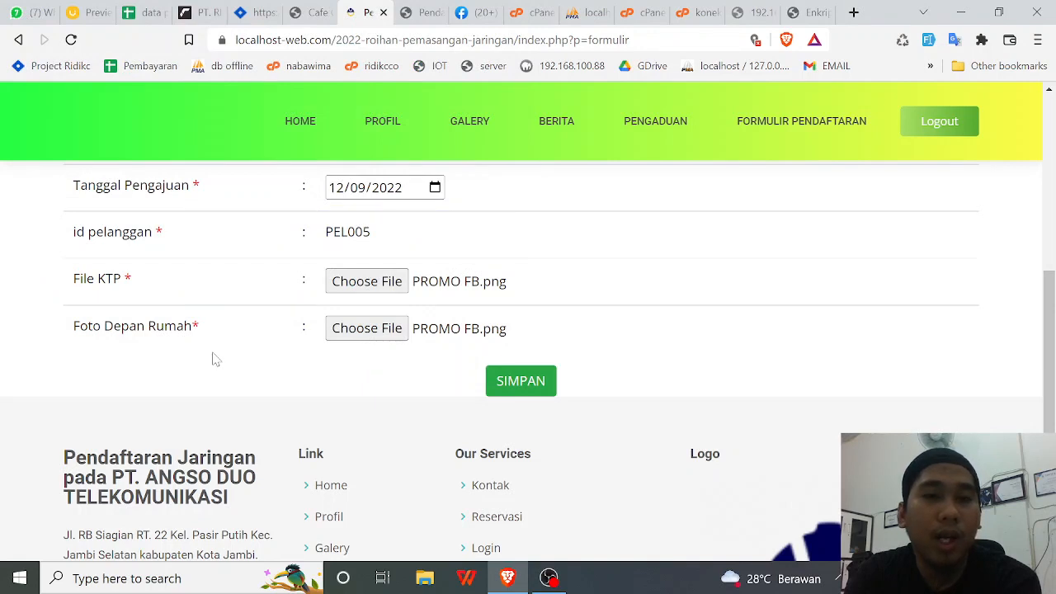
scroll(671, 269, "up", 2)
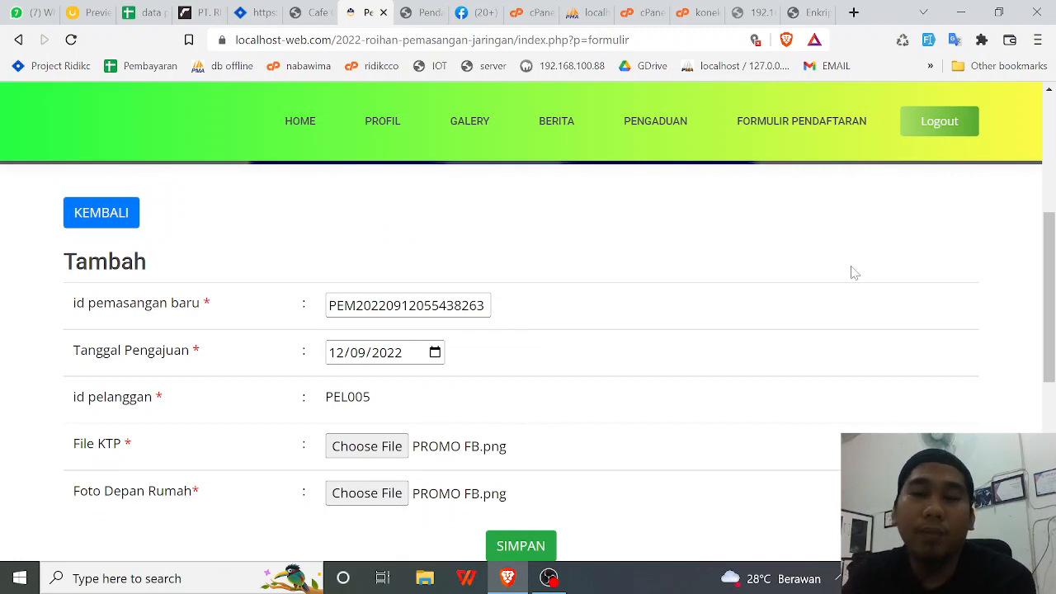
scroll(858, 272, "down", 1)
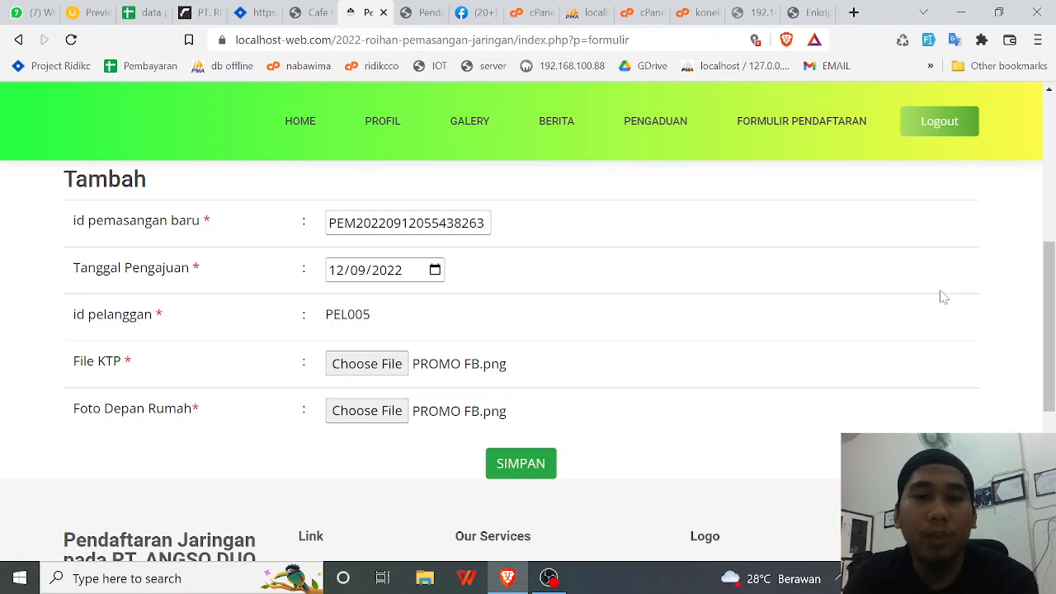
scroll(941, 299, "down", 2)
- Save the request with SIMPAN and check its 2022-09-12 row in the table
left_click(517, 311)
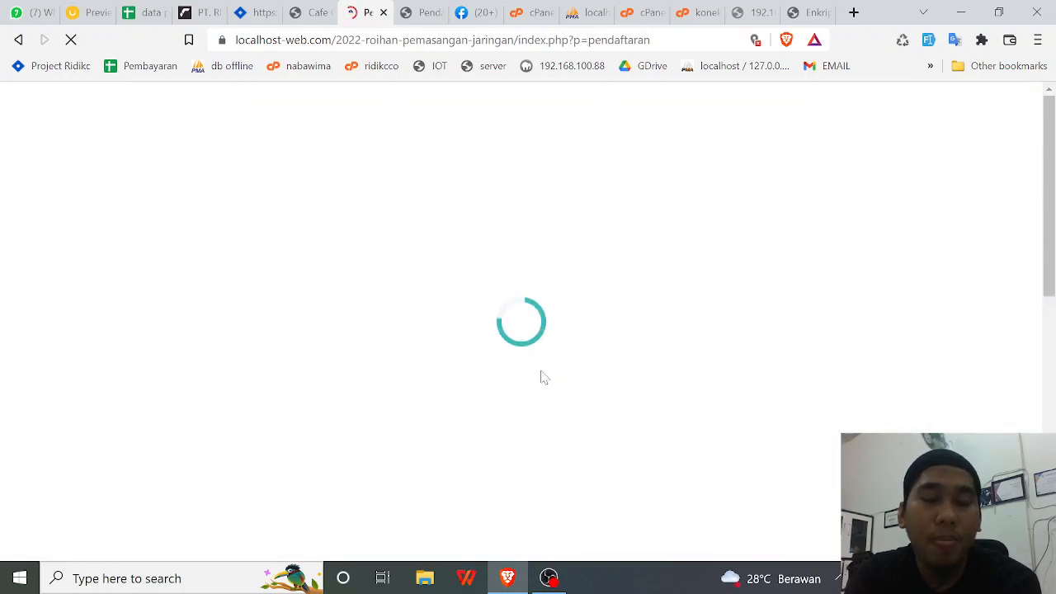
scroll(544, 380, "down", 3)
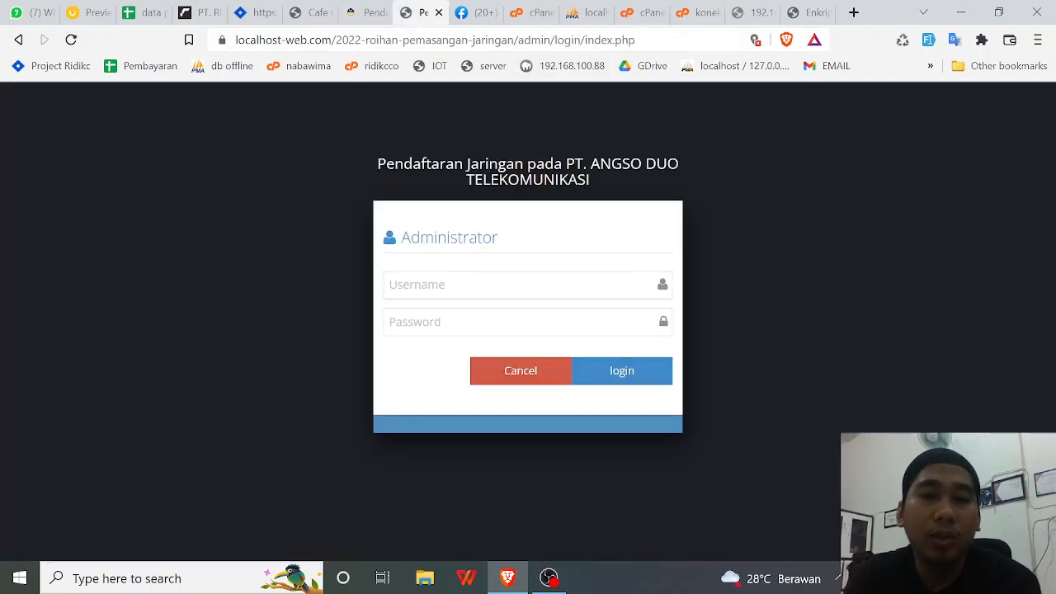
- Log in to the admin panel with the administrator username and password
left_click(495, 285)
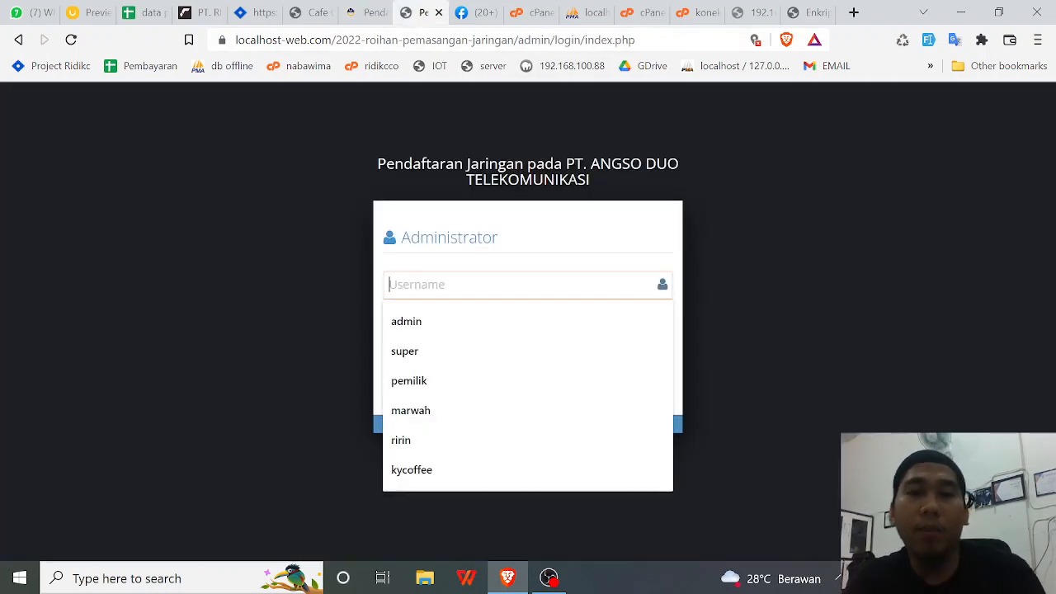
type("admin")
key("Tab")
type("ad")
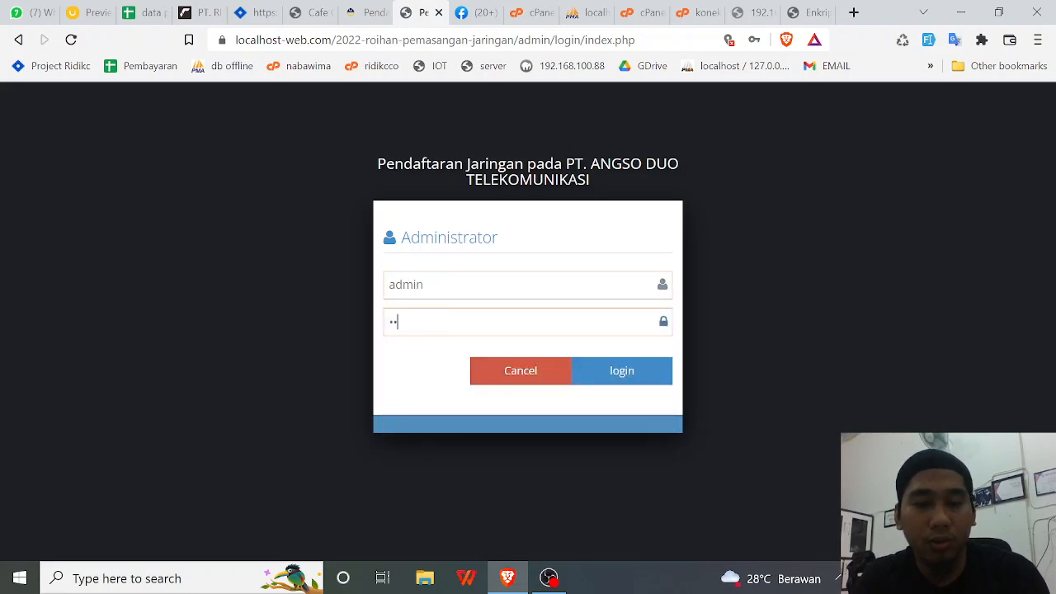
key("BackSpace")
key("BackSpace")
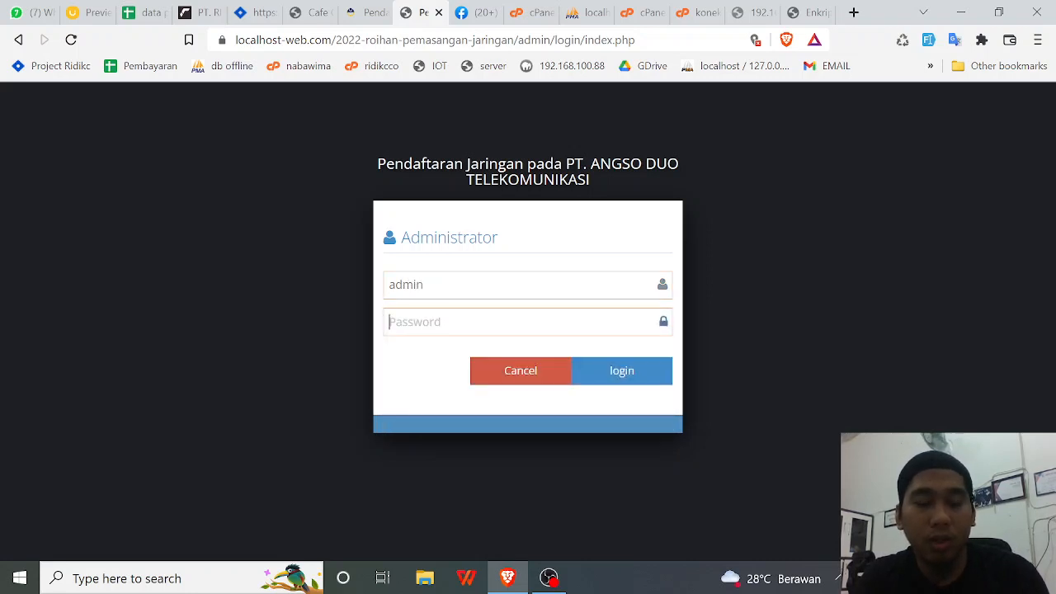
type("admin")
key("Return")
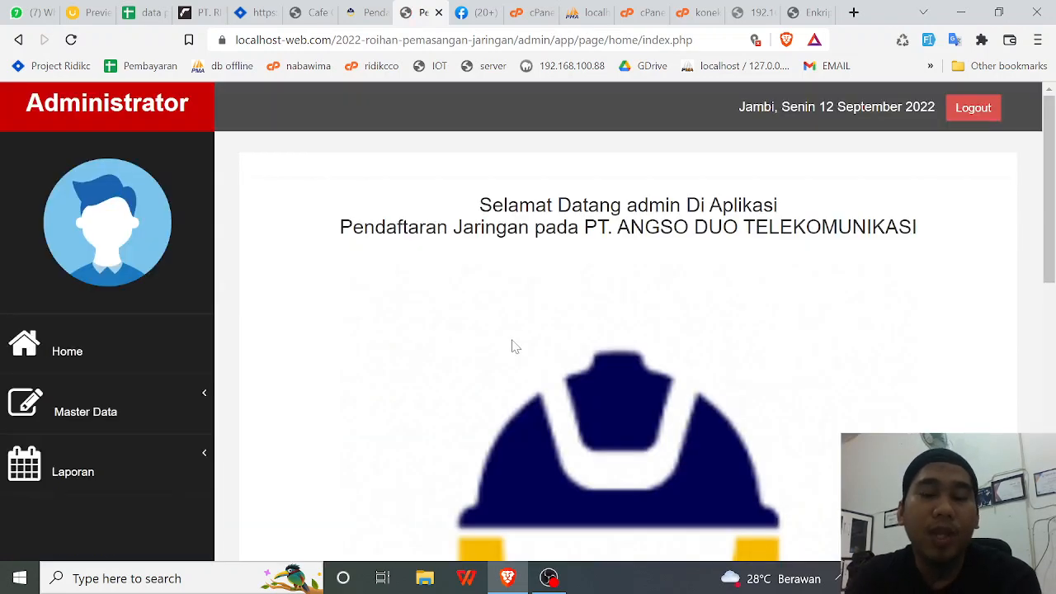
- Browse the dashboard's GRAFIK chart and expand Master Data in the sidebar
scroll(503, 274, "down", 1)
scroll(504, 273, "down", 2)
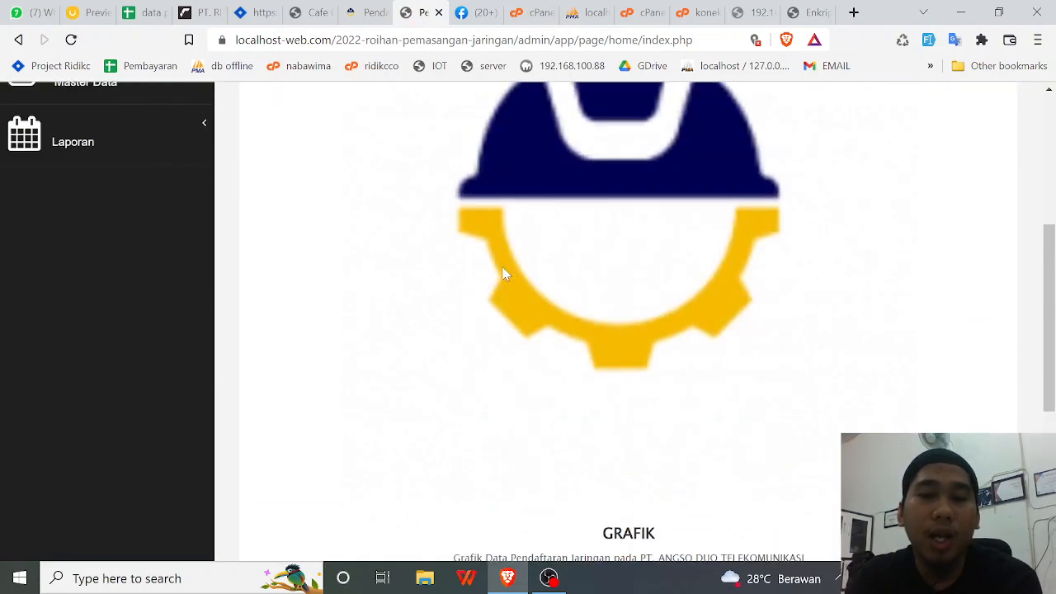
scroll(500, 276, "up", 3)
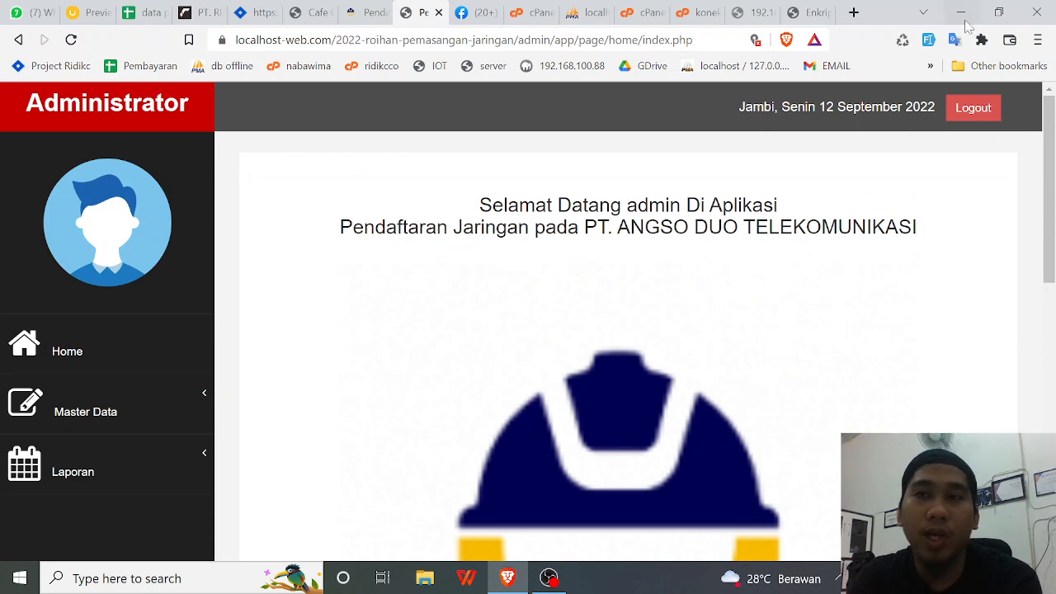
scroll(146, 398, "down", 6)
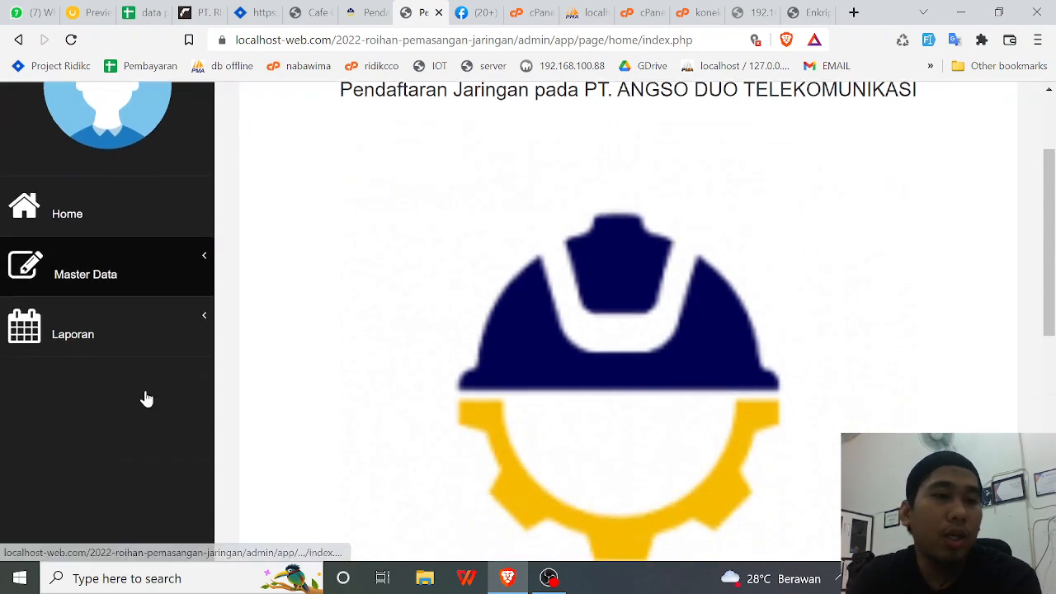
scroll(313, 338, "down", 2)
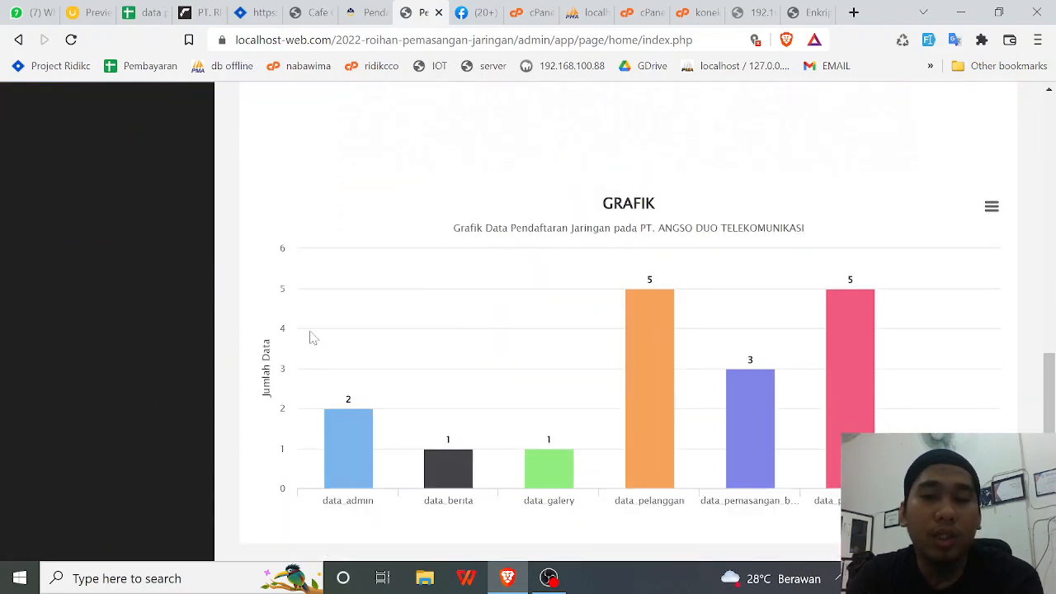
scroll(210, 347, "up", 8)
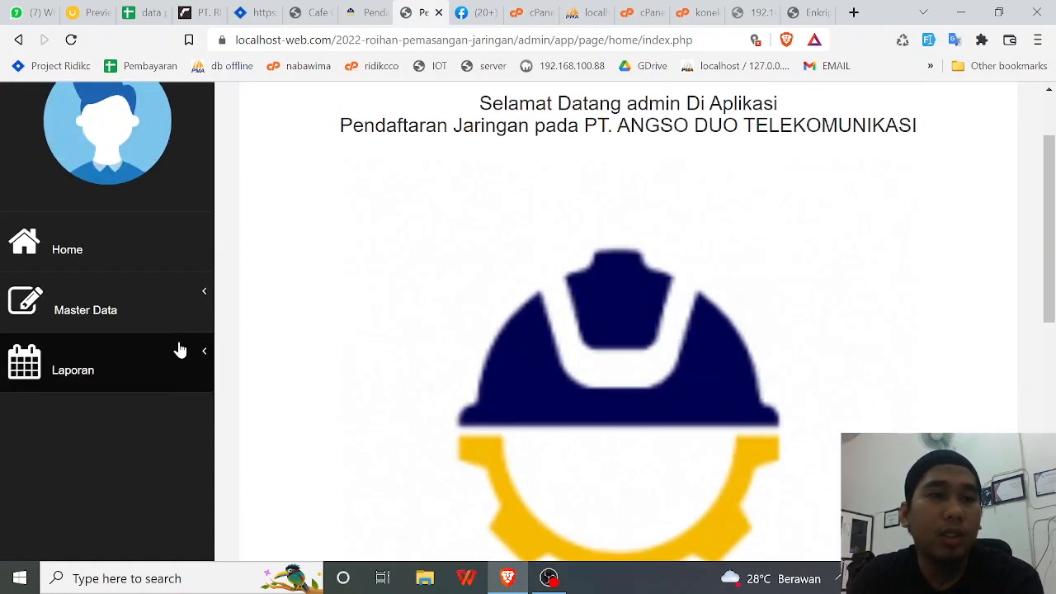
left_click(91, 394)
scroll(123, 373, "down", 4)
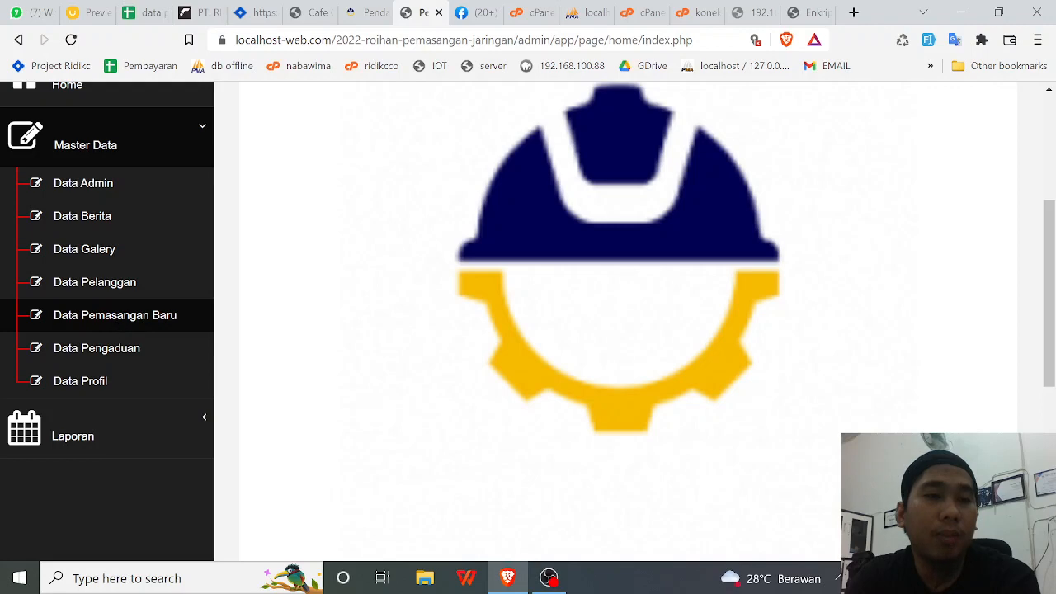
- Open Data Pemasangan Baru, review its three records, and edit the third one
left_click(114, 318)
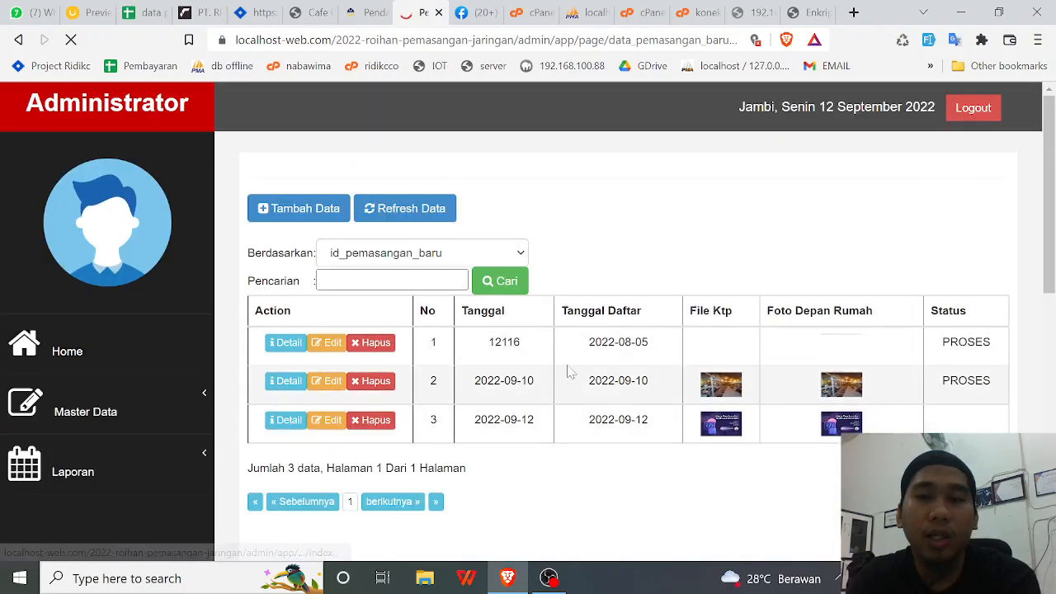
scroll(574, 373, "down", 1)
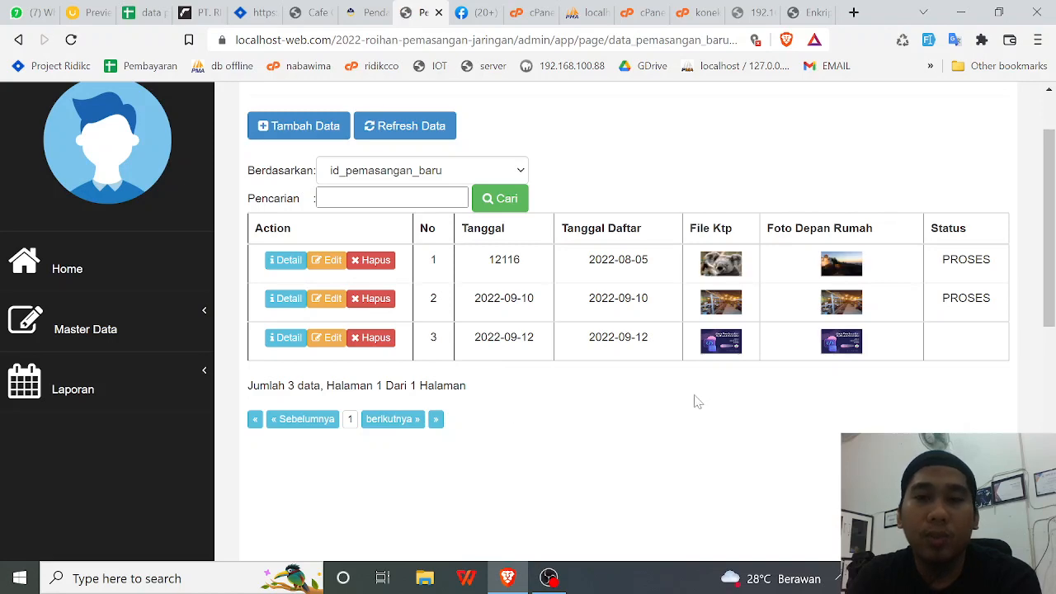
left_click(328, 339)
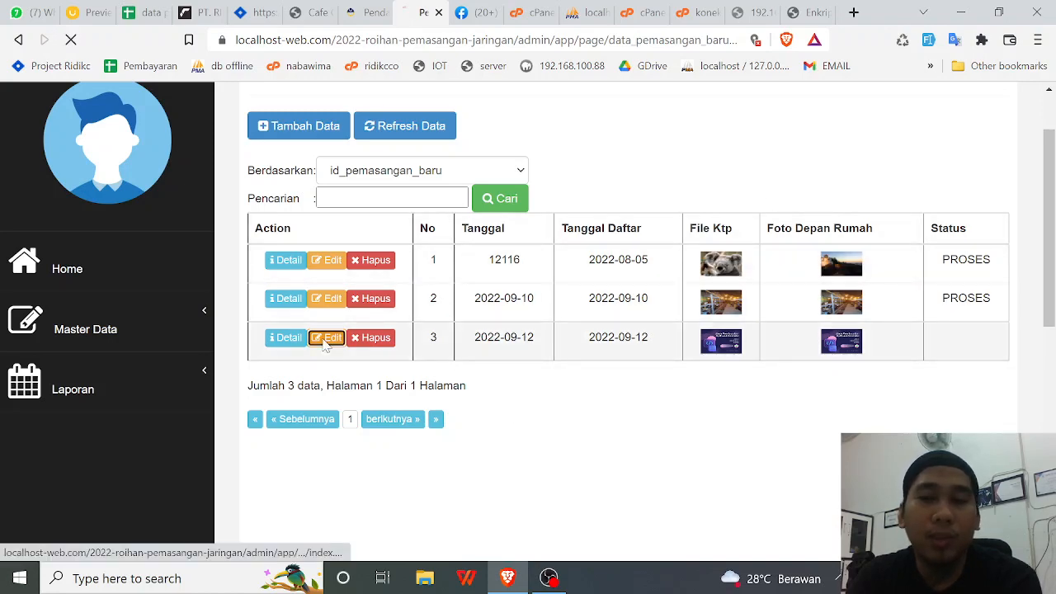
- Set the third record's status to PROSES and save the update
scroll(509, 372, "down", 1)
scroll(509, 372, "down", 2)
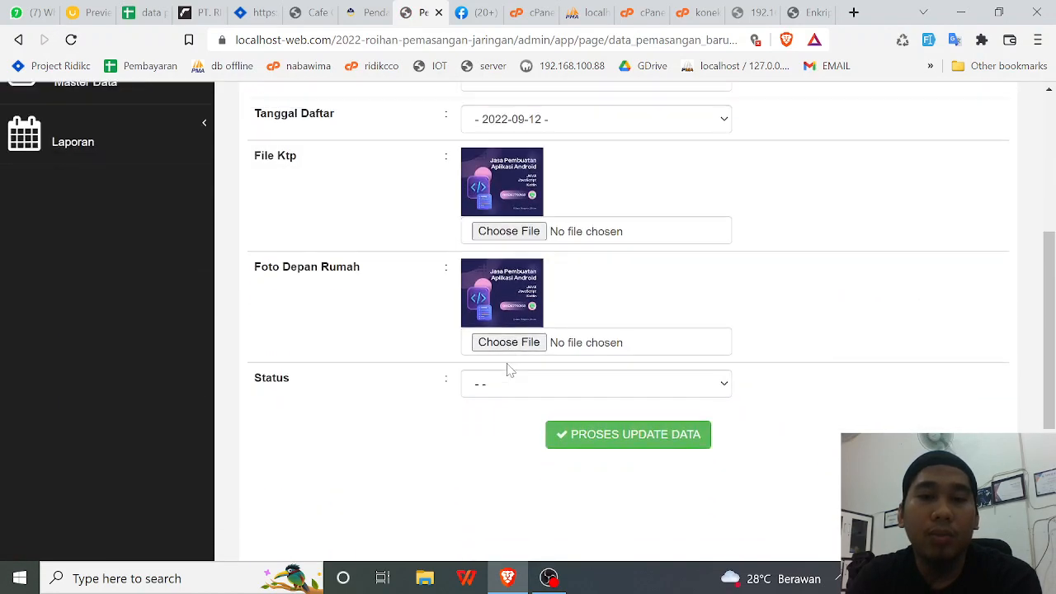
left_click(513, 385)
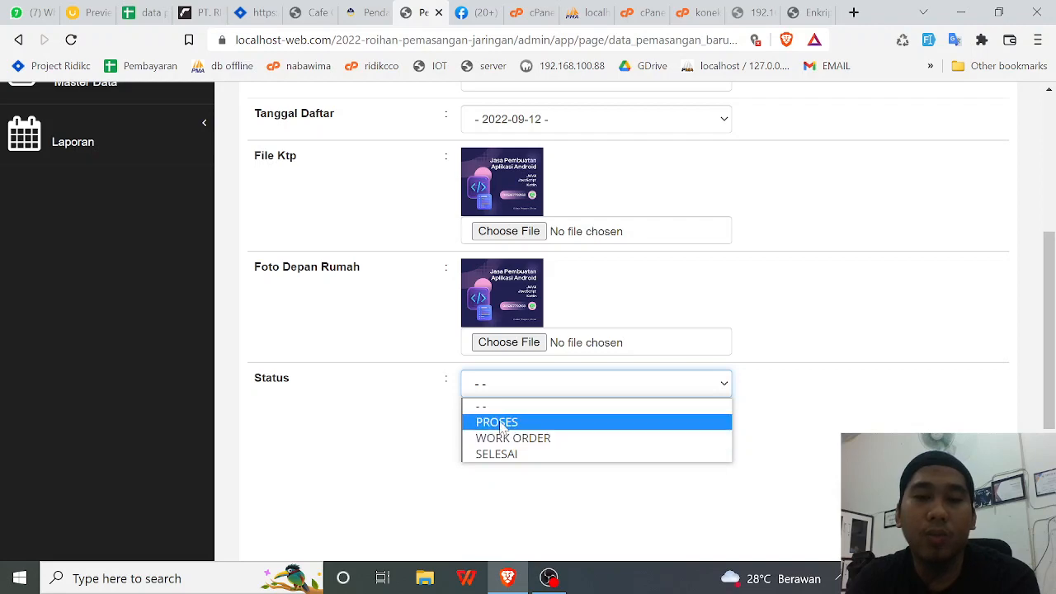
left_click(496, 422)
left_click(613, 443)
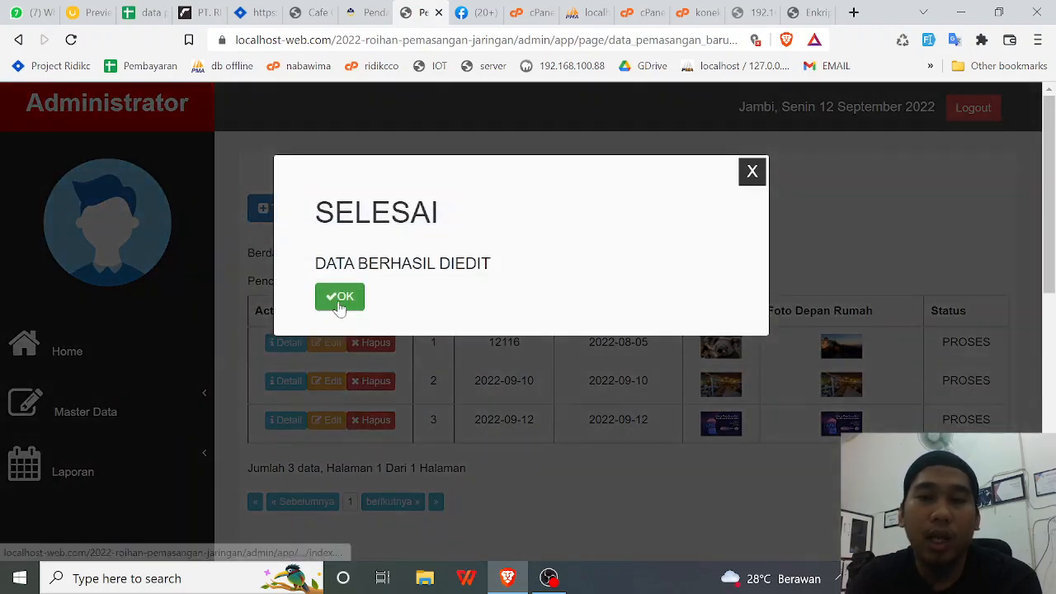
left_click(339, 302)
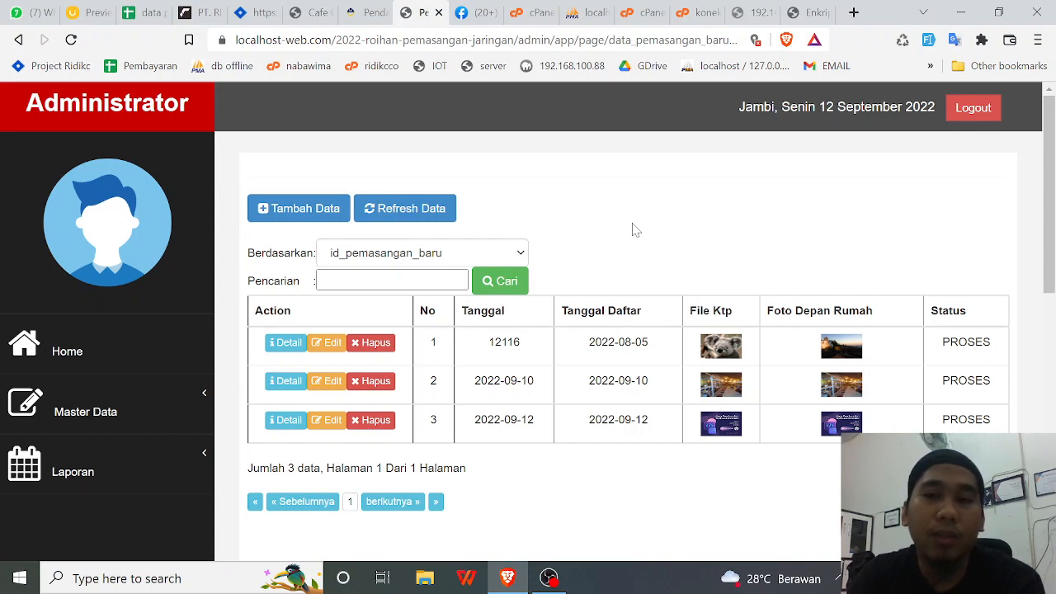
- Edit the record again, change its status to WORK ORDER, and save
left_click(331, 421)
scroll(330, 424, "down", 5)
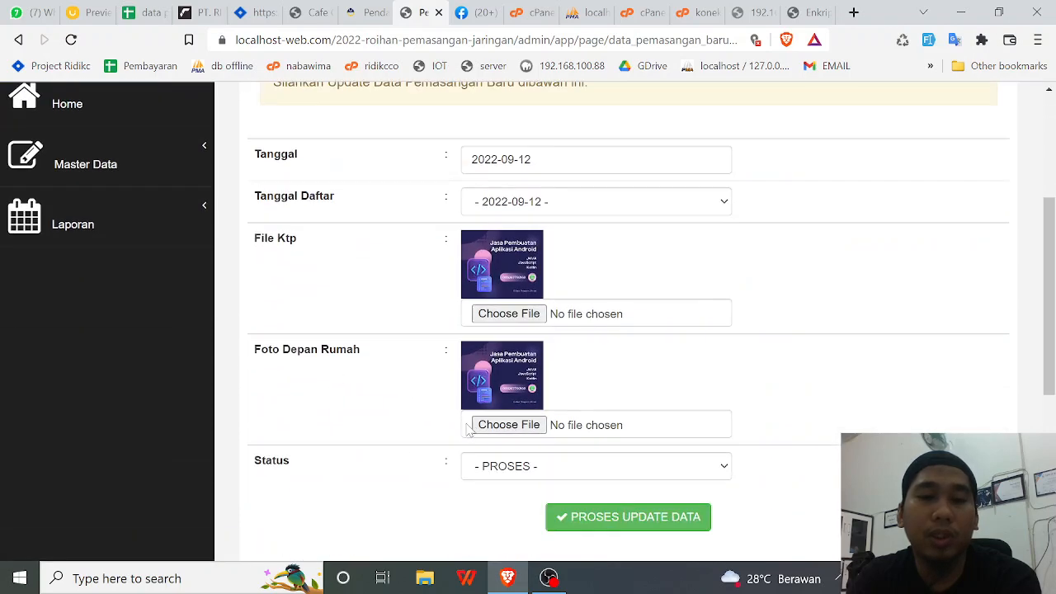
left_click(508, 302)
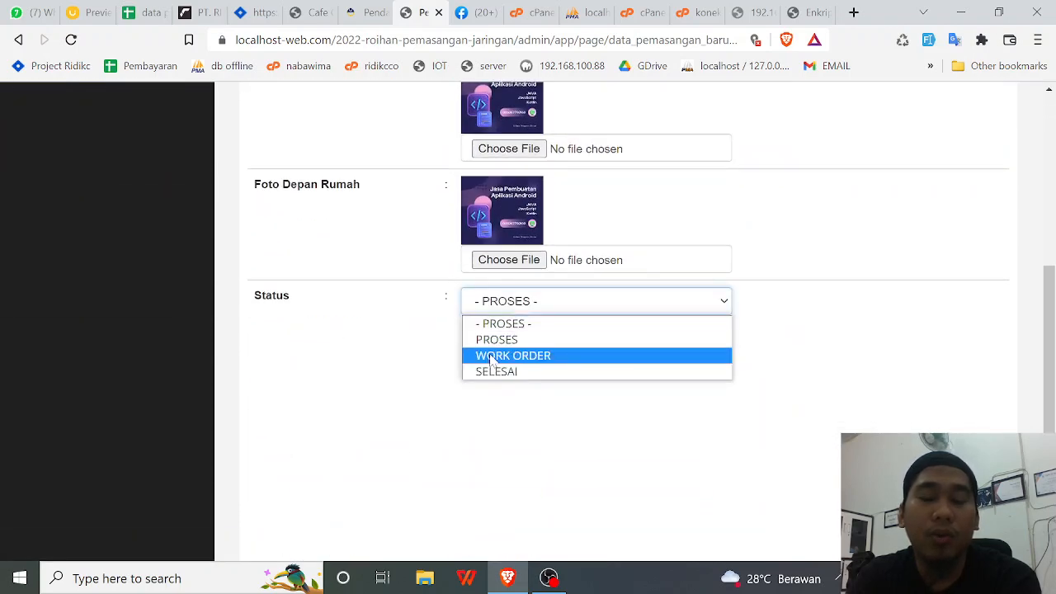
left_click(490, 355)
left_click(583, 364)
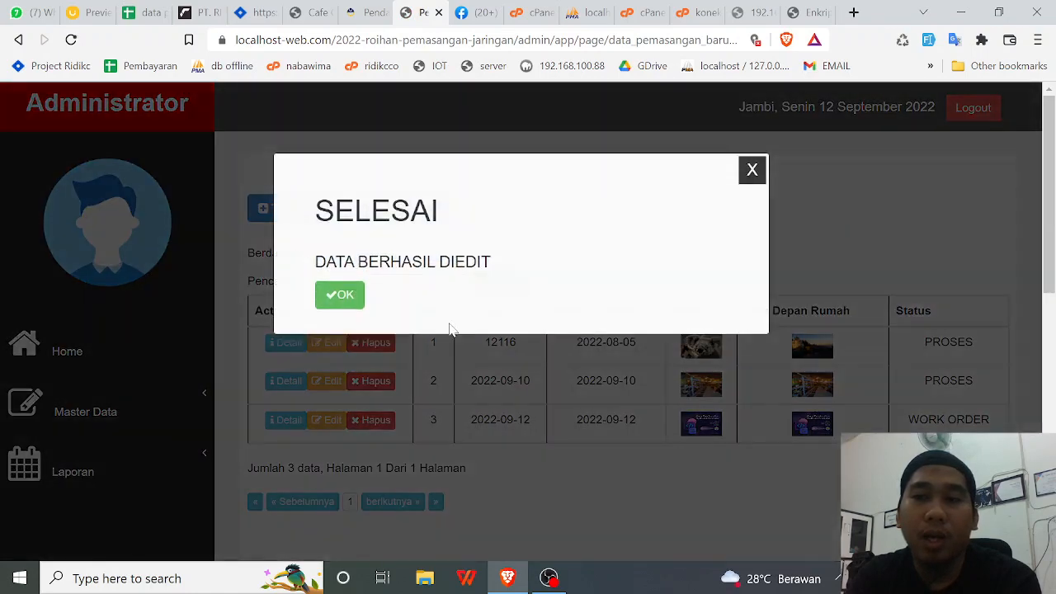
left_click(346, 296)
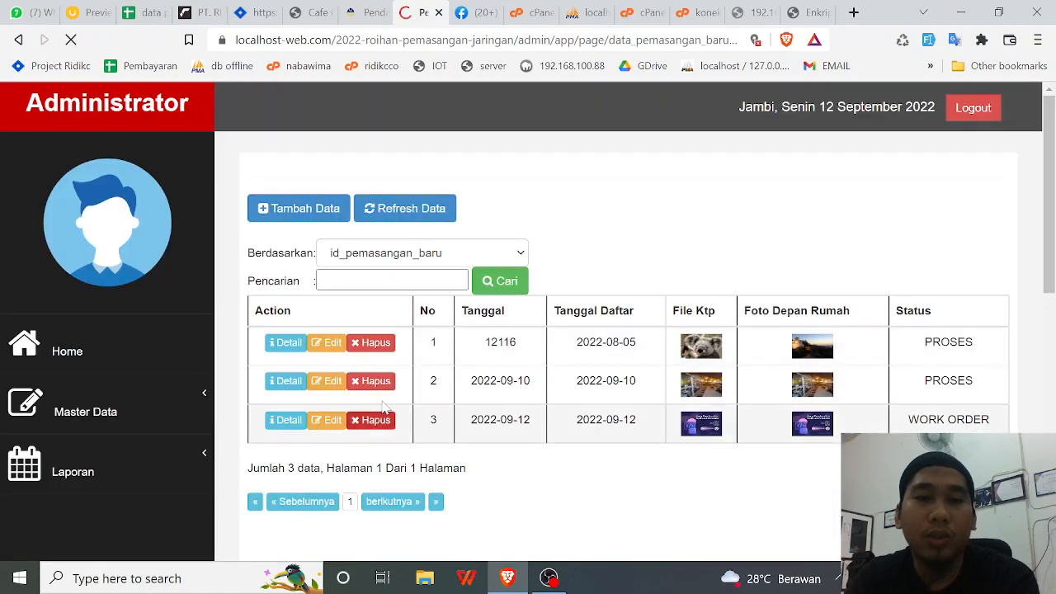
scroll(363, 380, "down", 2)
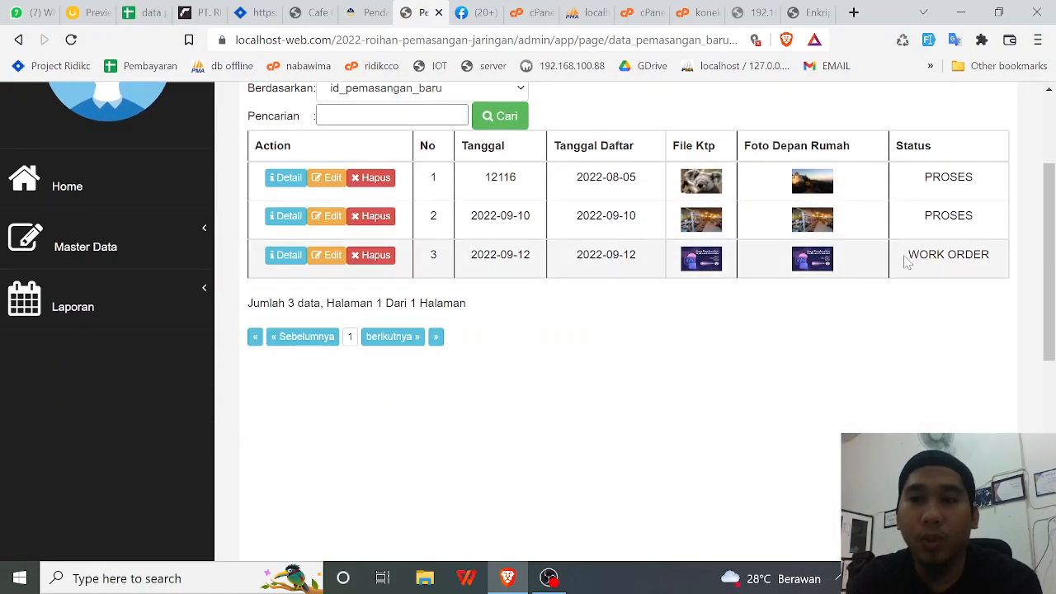
left_click_drag(906, 260, 990, 258)
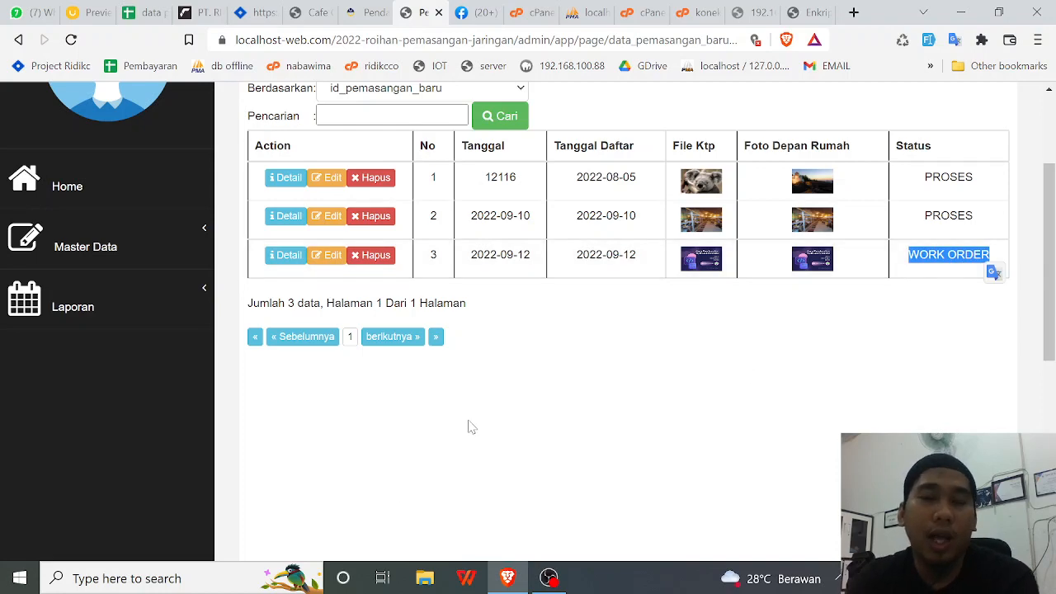
scroll(472, 427, "up", 2)
left_click(619, 202)
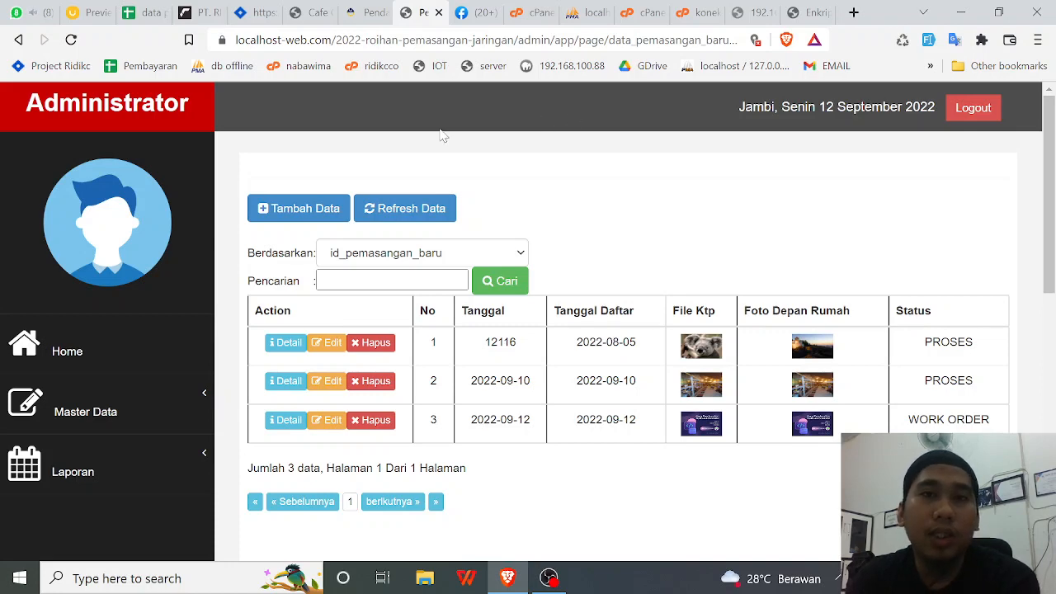
- On the public site, go to PENGADUAN and start a new complaint with Tambah
left_click(360, 14)
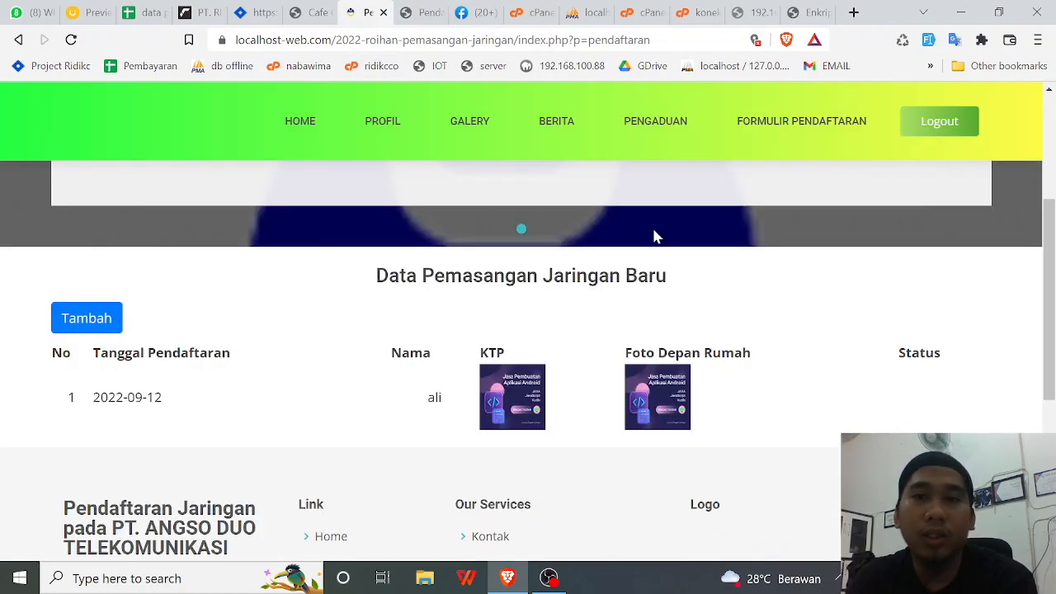
left_click(656, 122)
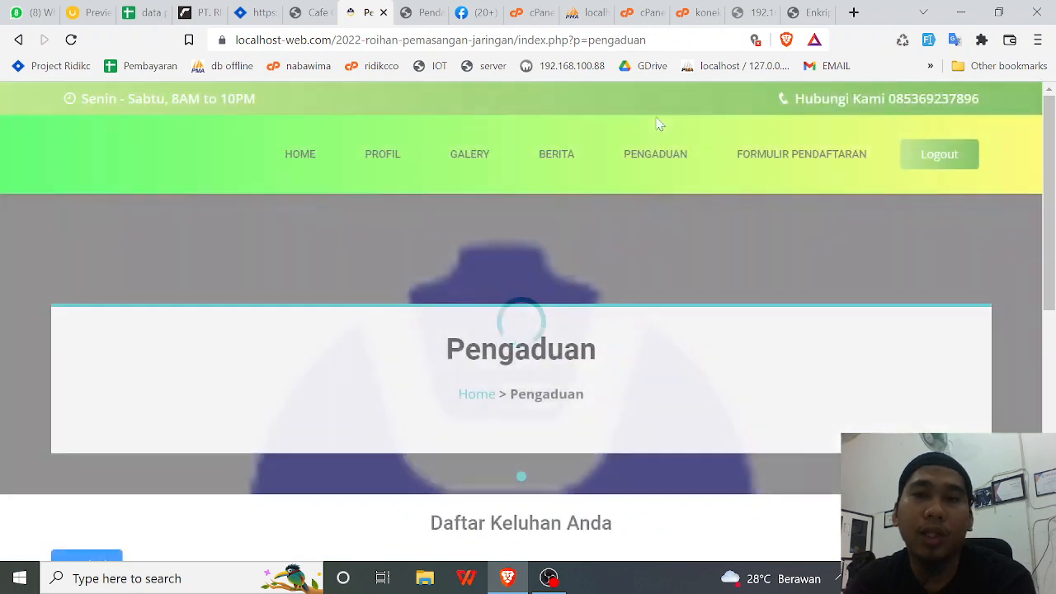
scroll(657, 297, "down", 2)
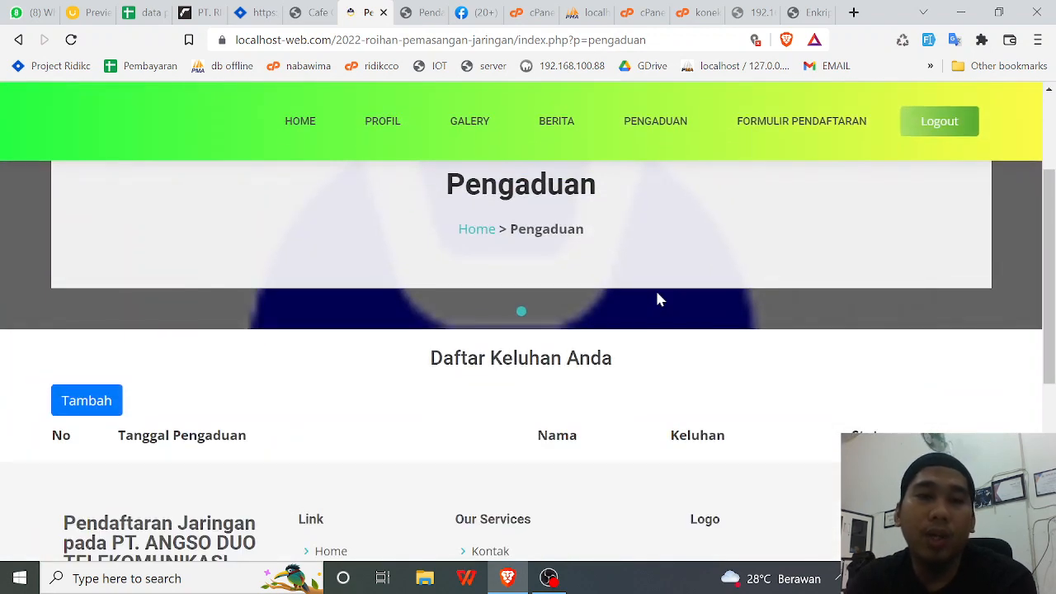
scroll(658, 298, "up", 2)
scroll(585, 302, "down", 3)
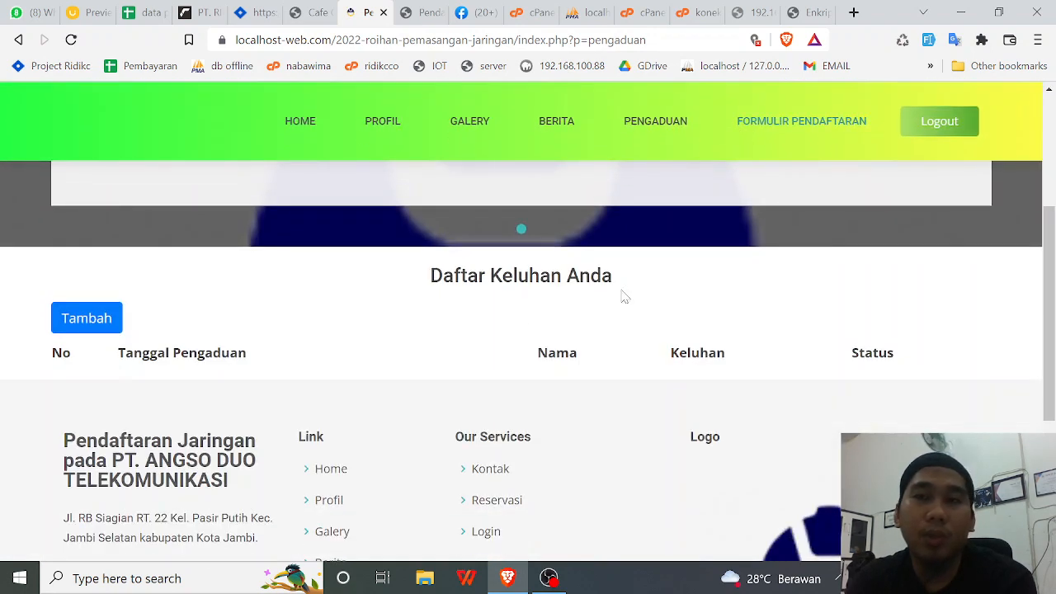
left_click(72, 321)
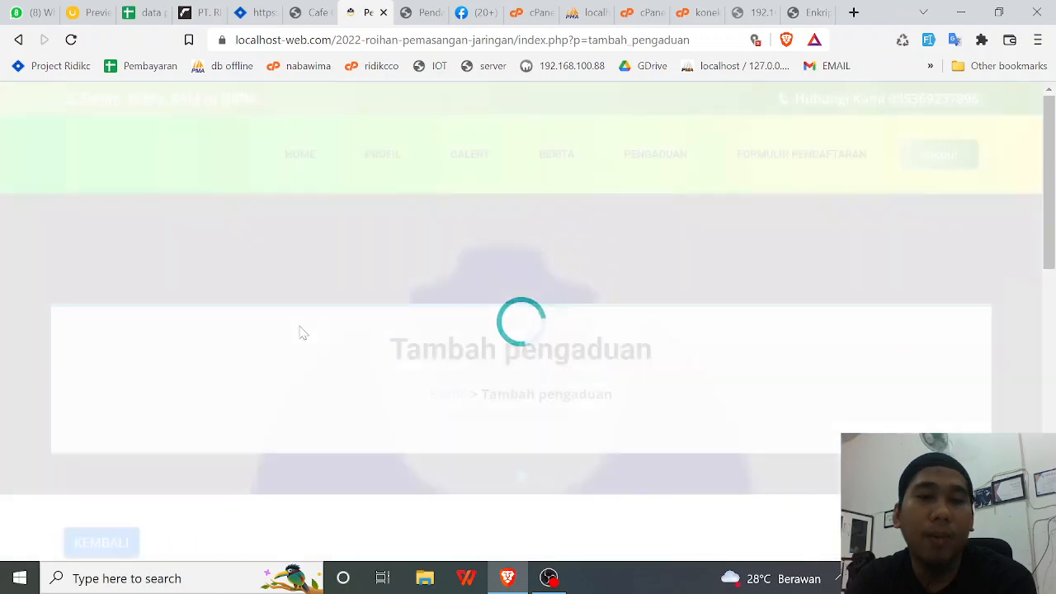
- Submit a complaint reading 'kabel putus', then return to the Administrator tab
scroll(325, 335, "down", 5)
left_click(342, 367)
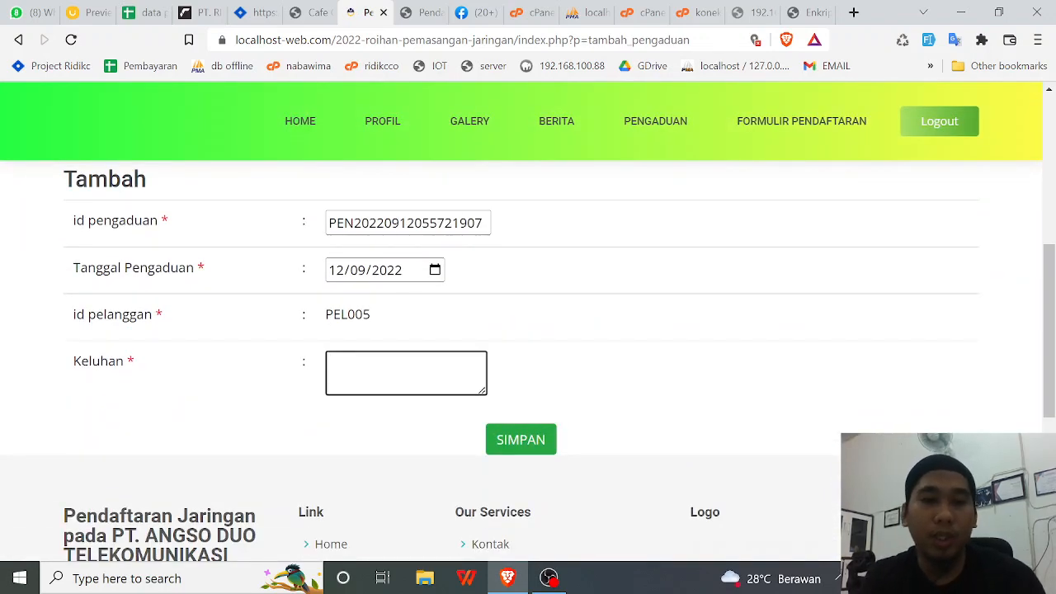
type("kabel ")
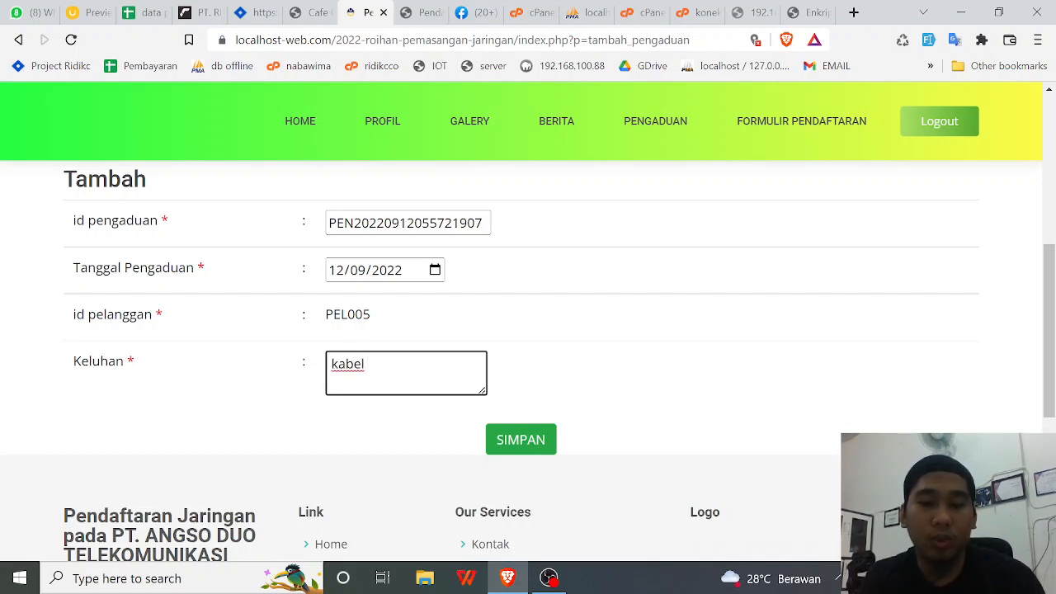
type("putus")
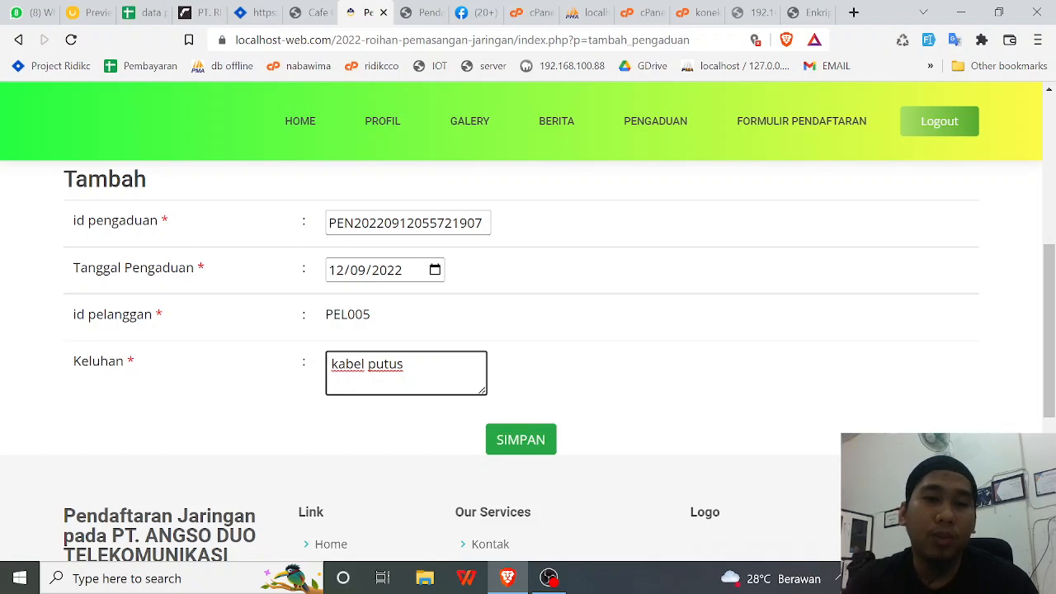
left_click(533, 446)
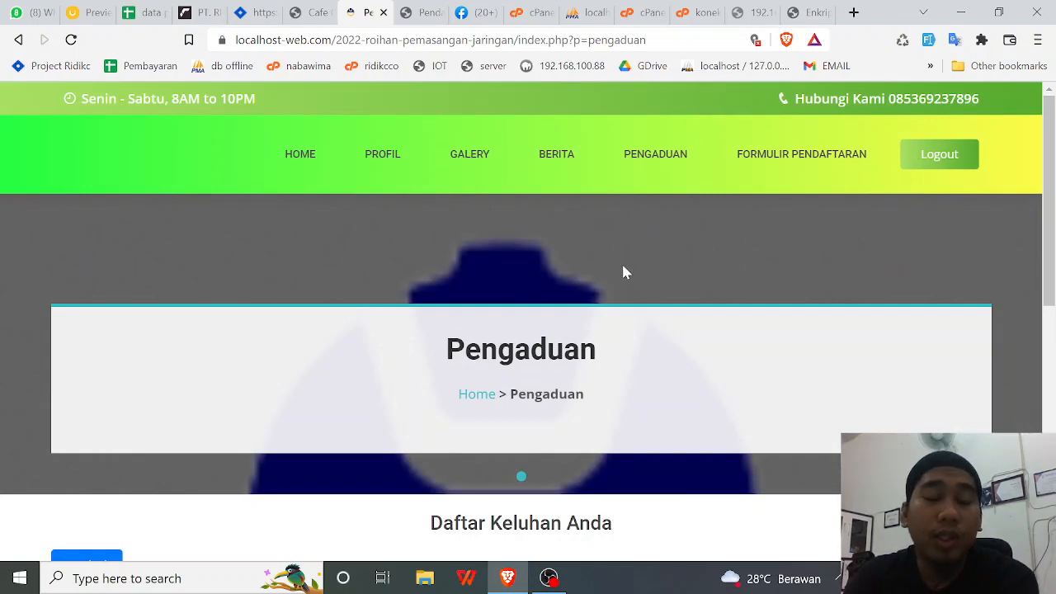
left_click(423, 13)
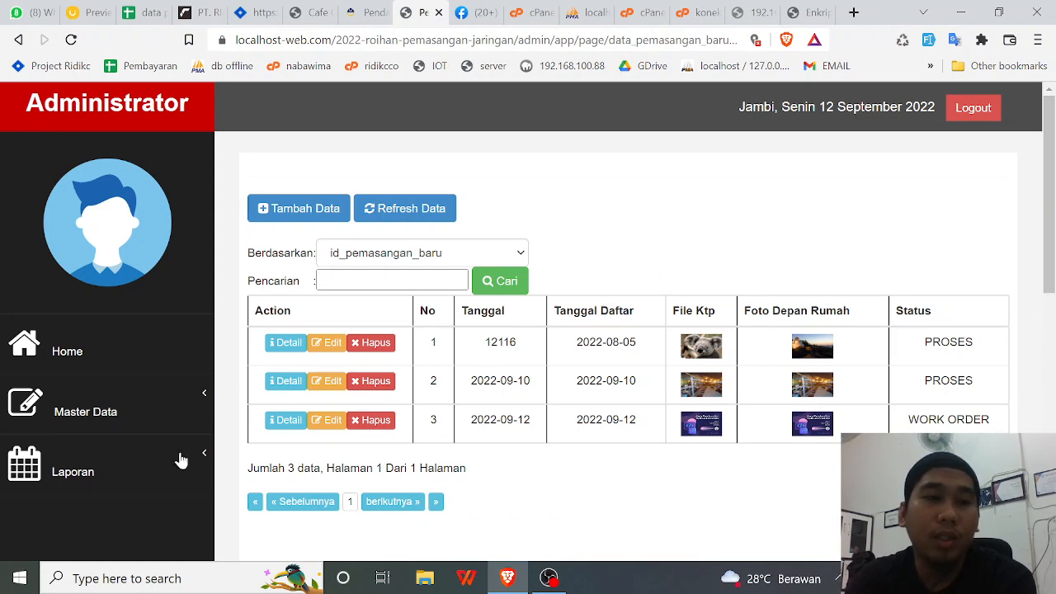
- Open Master Data > Data Pengaduan and view the details of the 'kabel putus' complaint in row 6
left_click(132, 421)
scroll(132, 418, "down", 2)
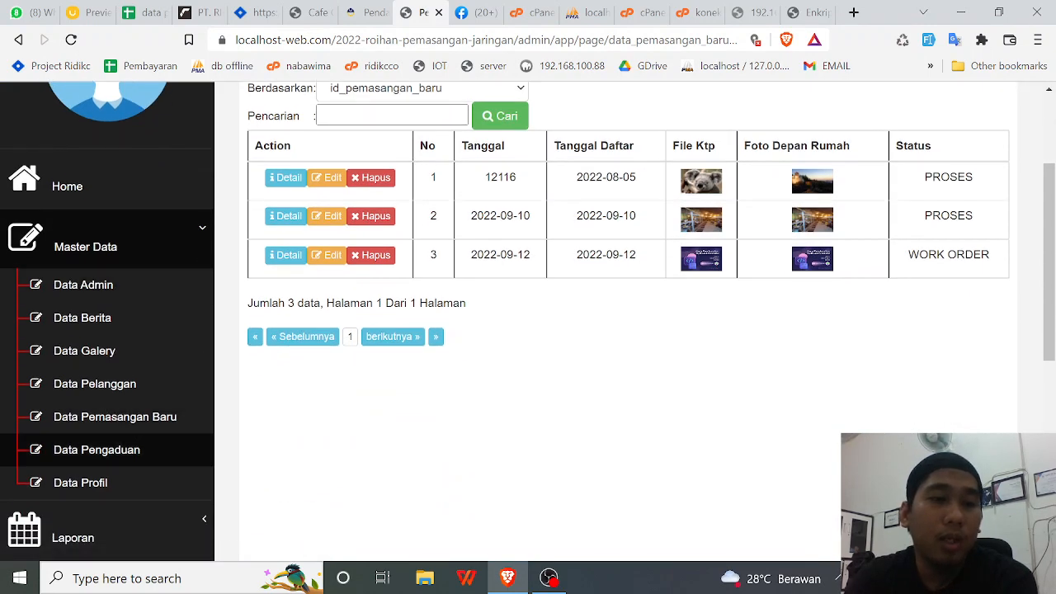
left_click(97, 449)
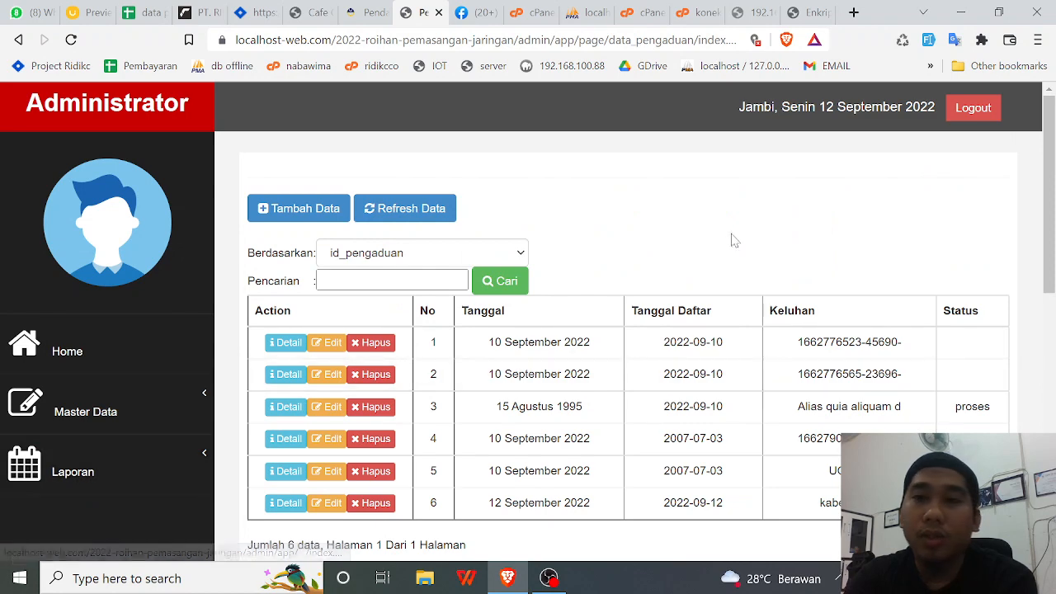
scroll(753, 271, "down", 1)
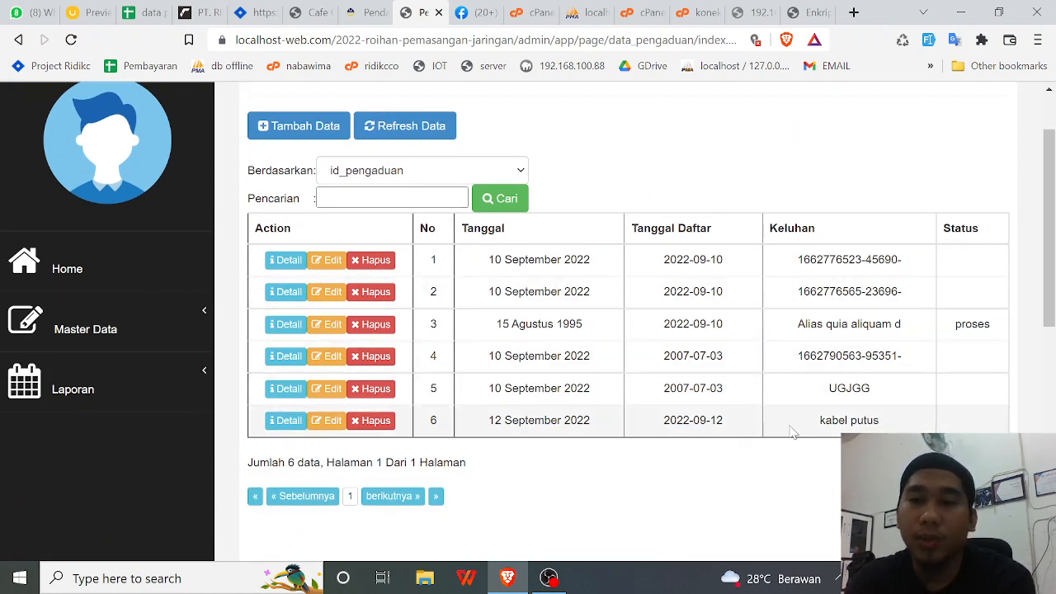
left_click_drag(818, 421, 881, 421)
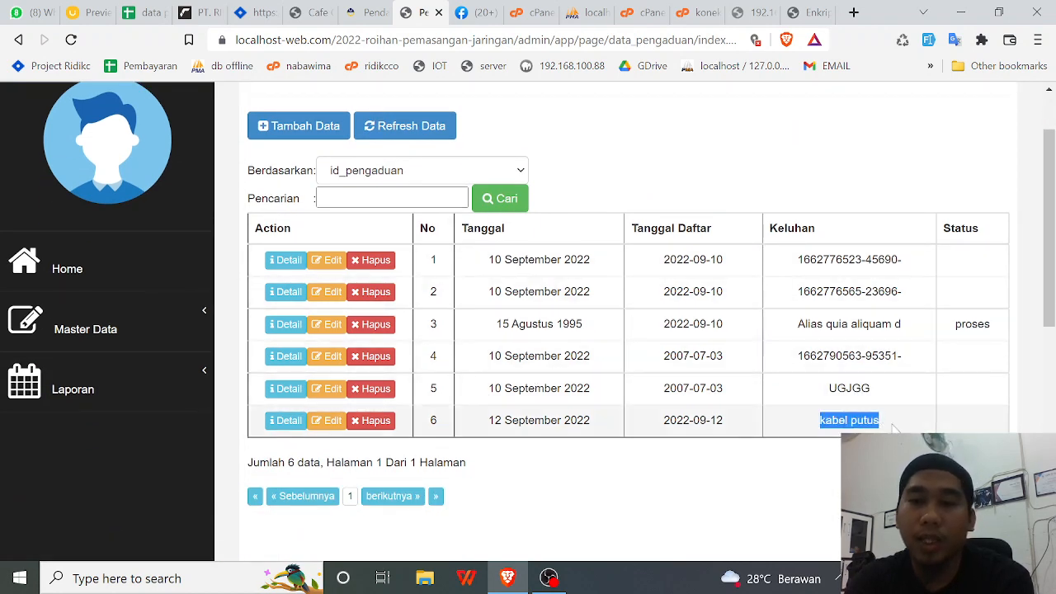
left_click(284, 420)
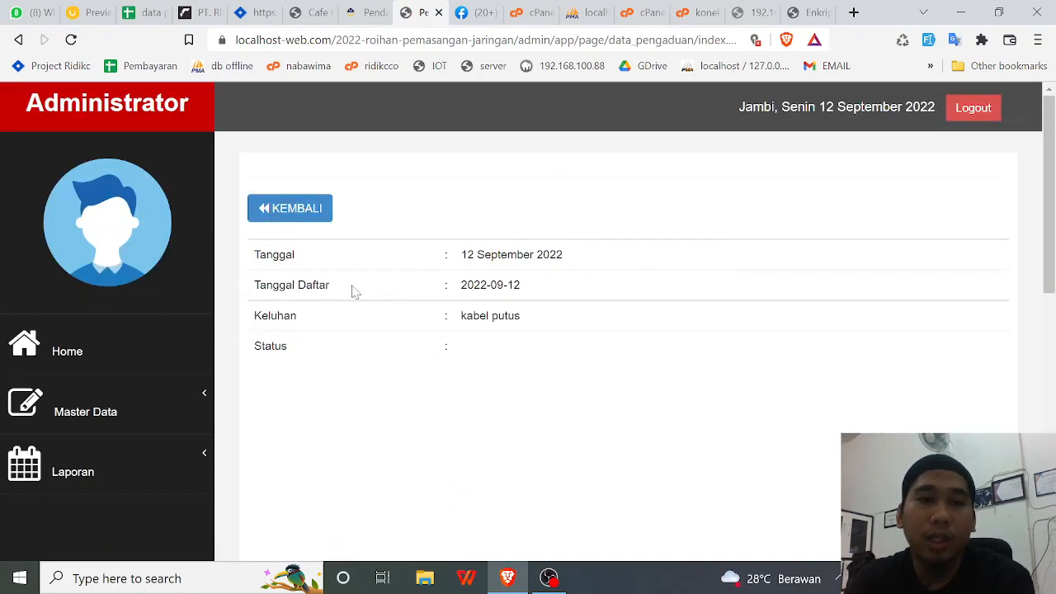
left_click(271, 212)
scroll(498, 435, "down", 2)
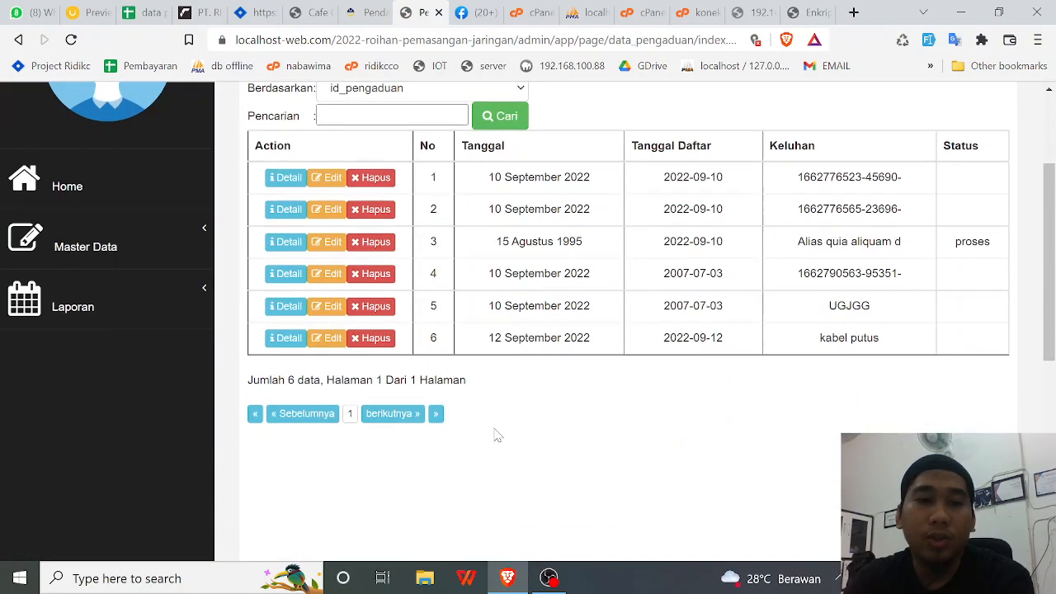
left_click(330, 338)
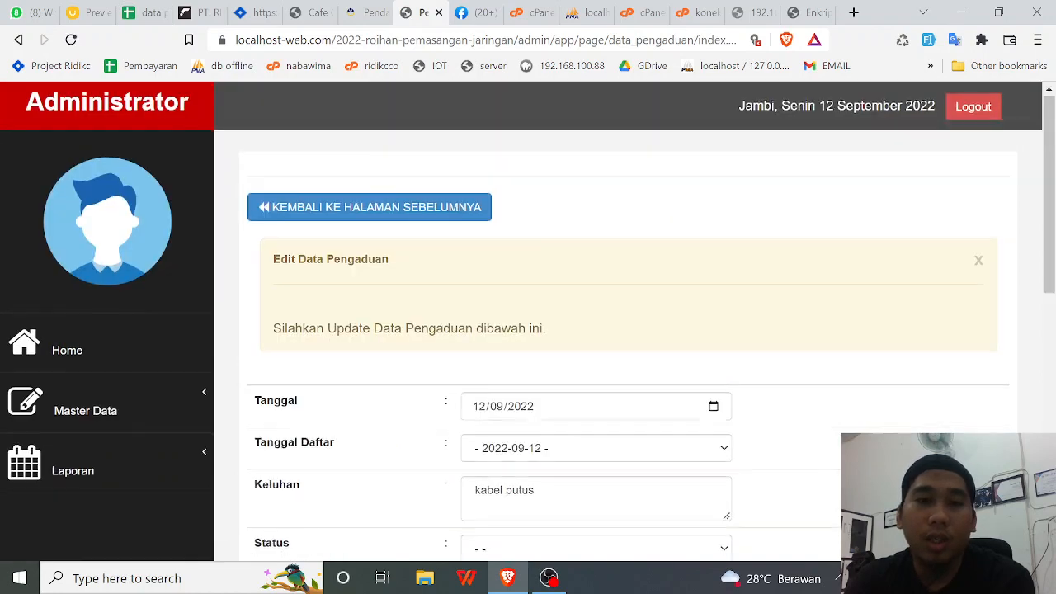
scroll(412, 353, "down", 2)
left_click(513, 384)
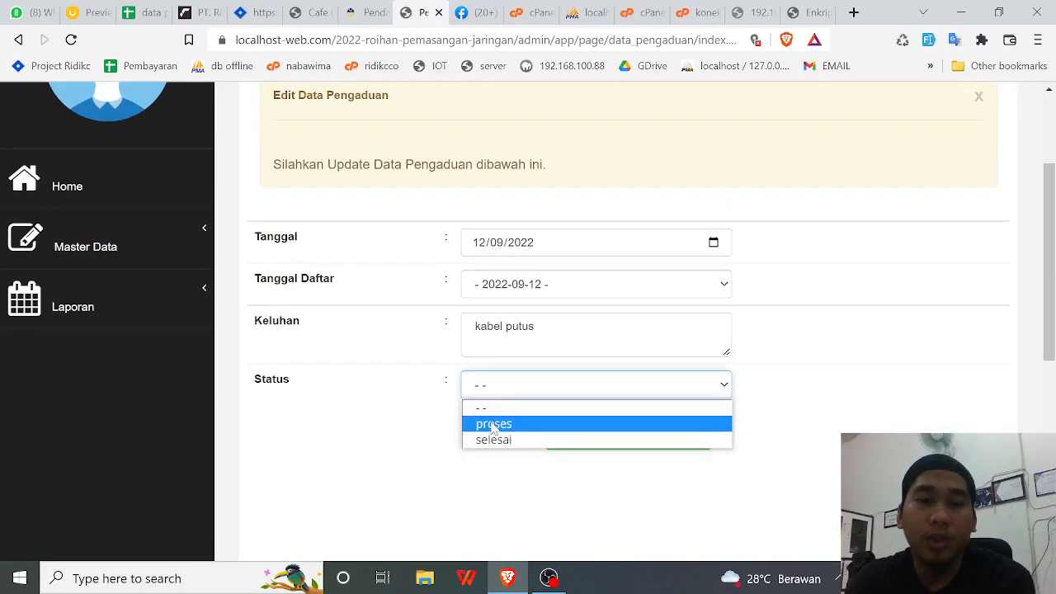
left_click(362, 439)
scroll(349, 405, "up", 2)
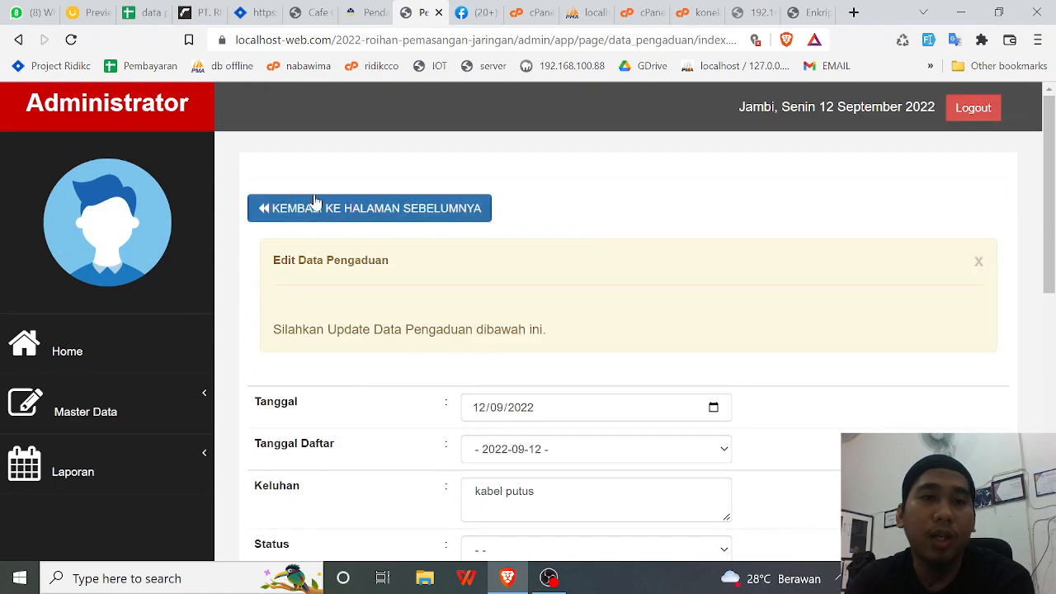
left_click(318, 208)
scroll(690, 377, "down", 3)
scroll(694, 379, "up", 2)
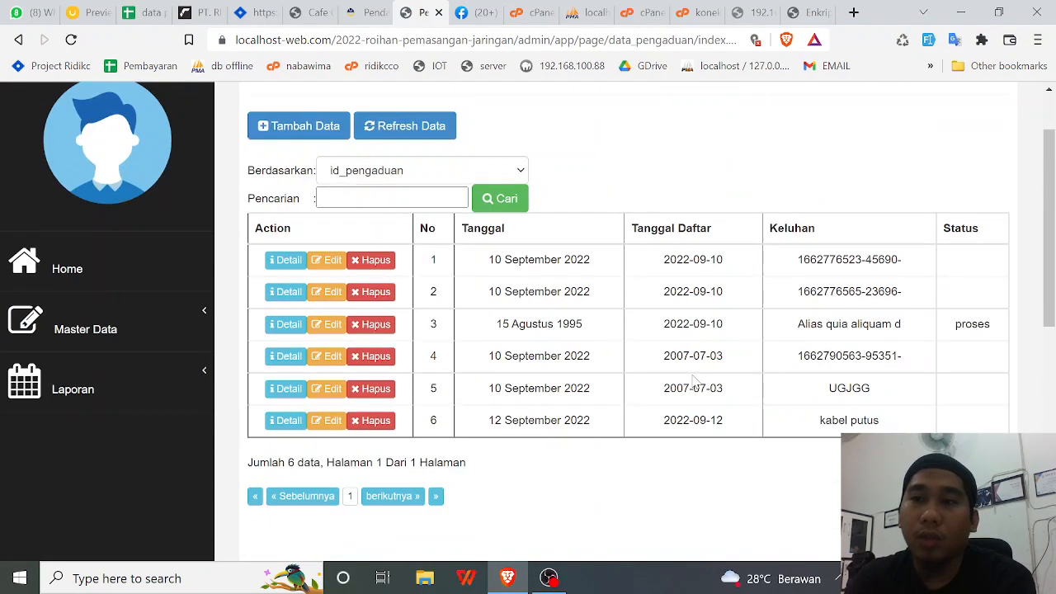
scroll(695, 384, "down", 3)
scroll(695, 383, "up", 3)
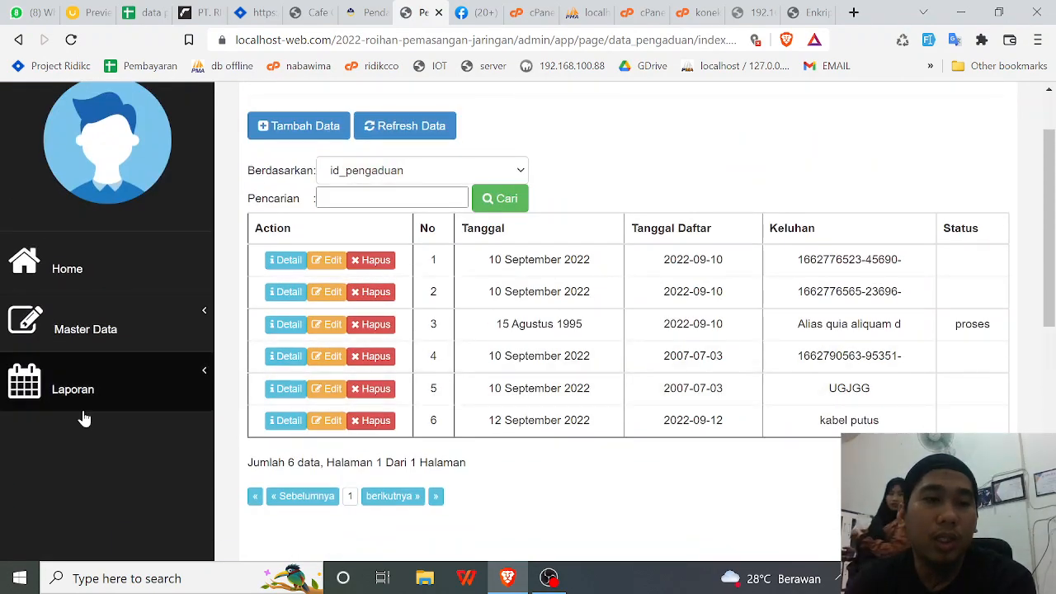
- Browse the Laporan and Master Data menus and open the admin accounts data
left_click(94, 398)
scroll(107, 446, "down", 2)
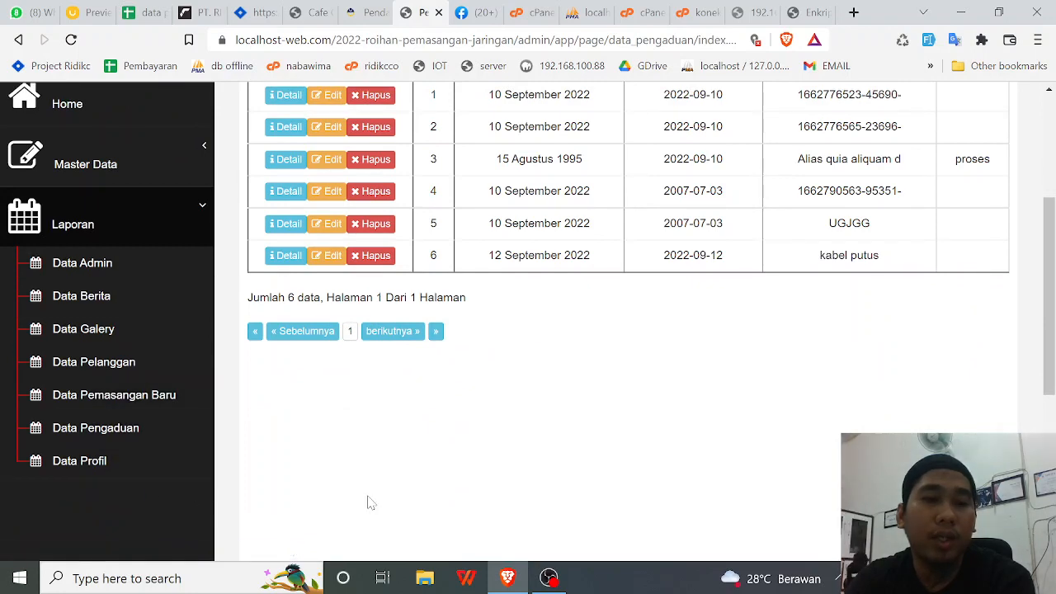
scroll(380, 501, "up", 3)
left_click(167, 413)
scroll(170, 402, "down", 2)
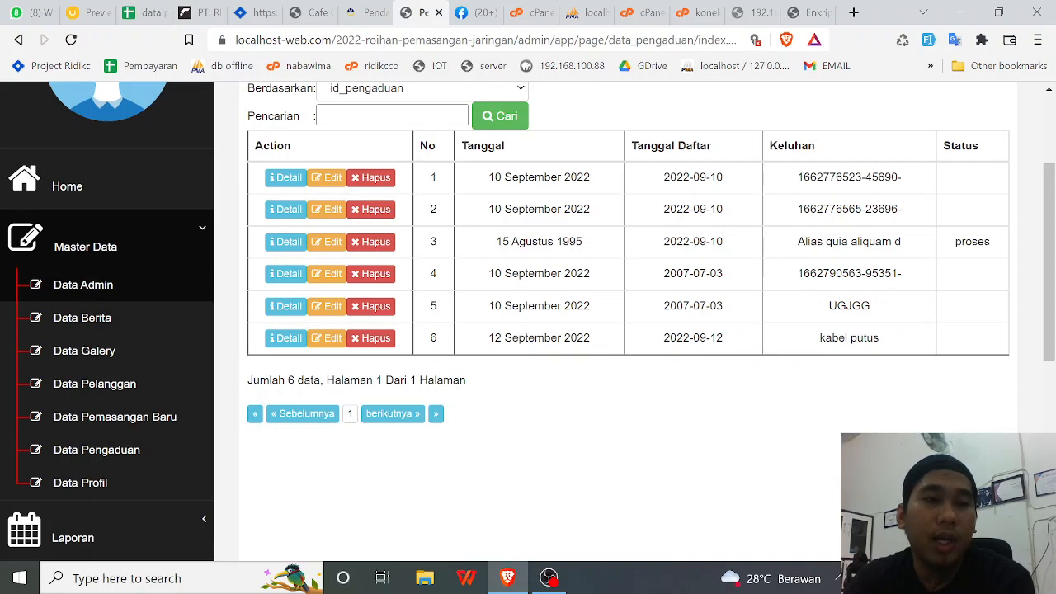
left_click(38, 284)
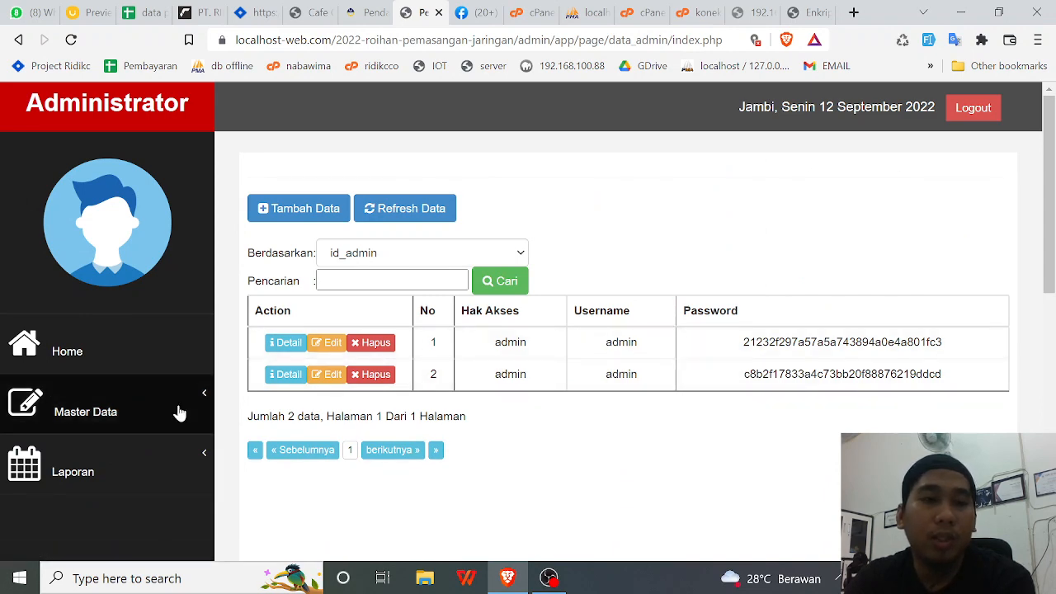
scroll(124, 412, "down", 2)
scroll(108, 266, "up", 2)
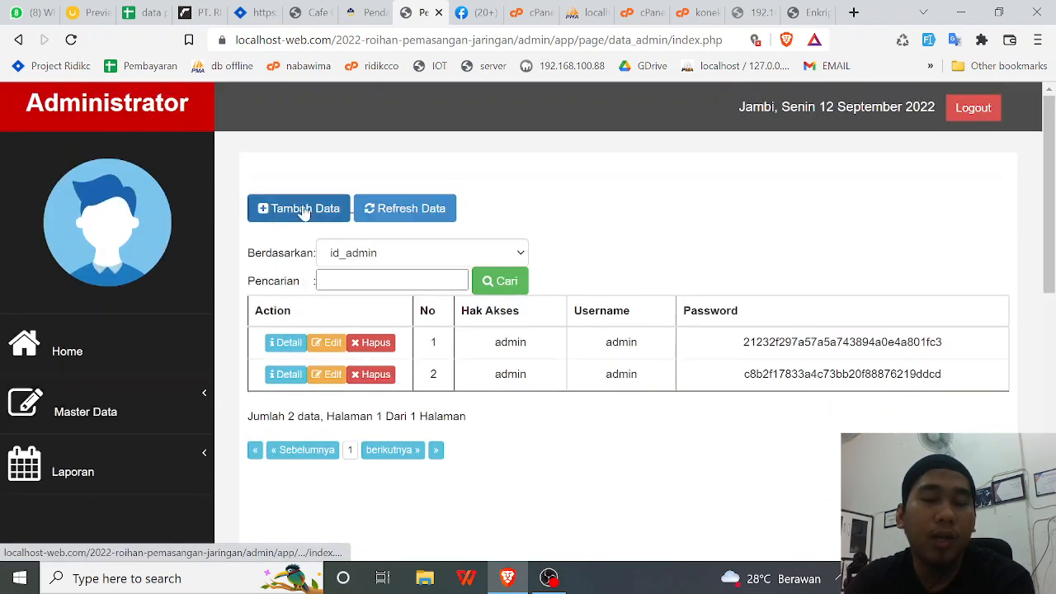
scroll(160, 368, "down", 1)
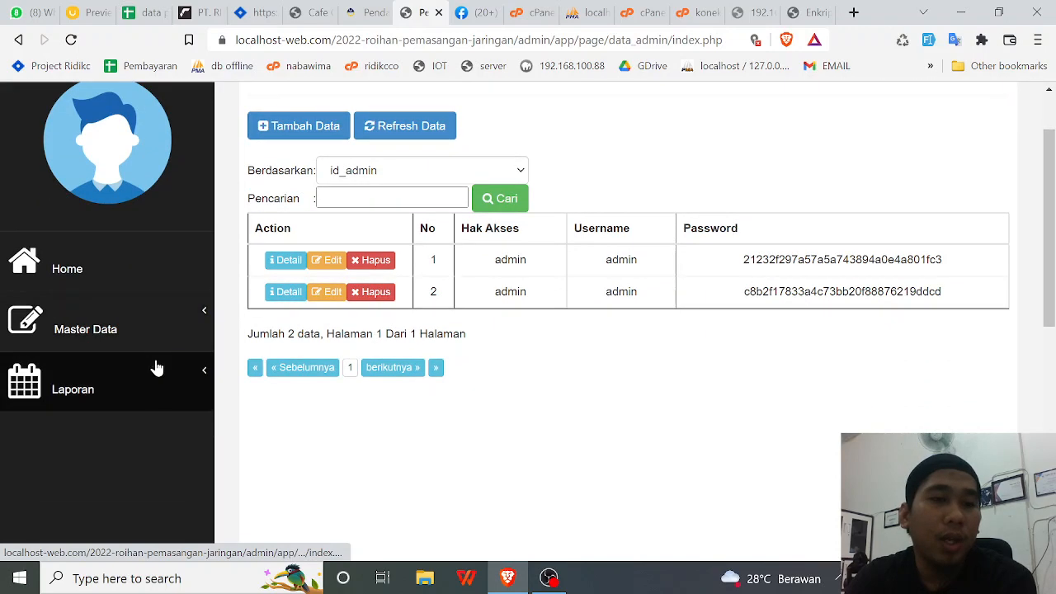
- Open Master Data > Data Berita and view the news post dated 06 Agustus 2022
left_click(158, 338)
scroll(159, 339, "down", 1)
scroll(160, 339, "down", 1)
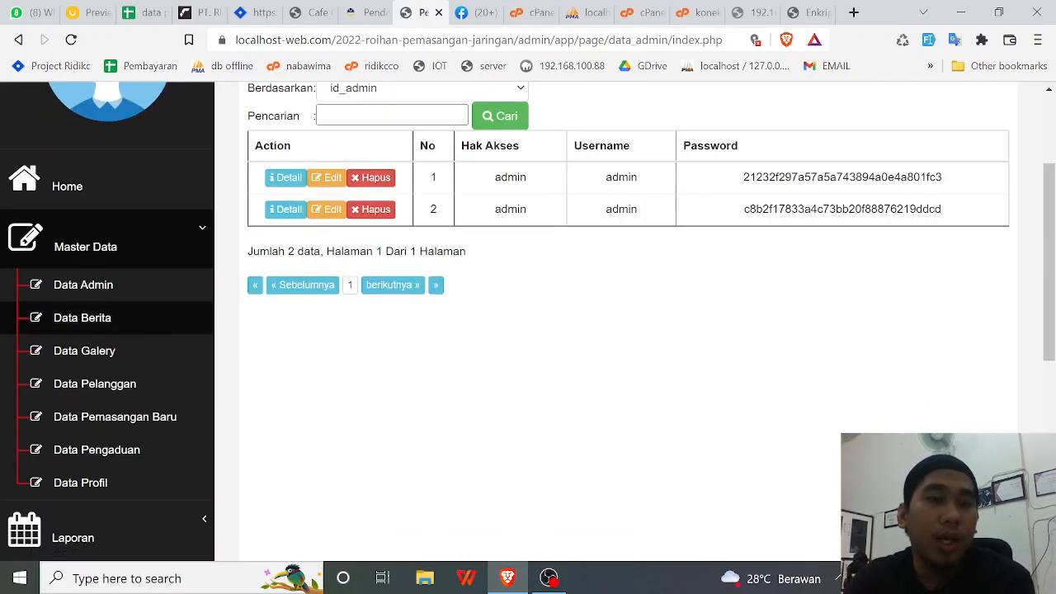
left_click(91, 324)
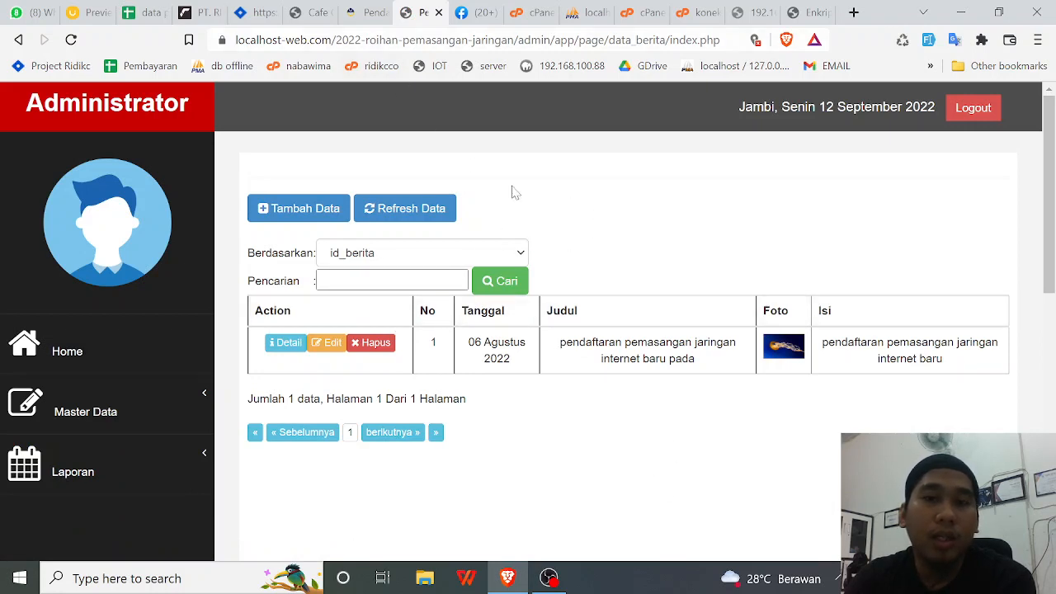
left_click(367, 13)
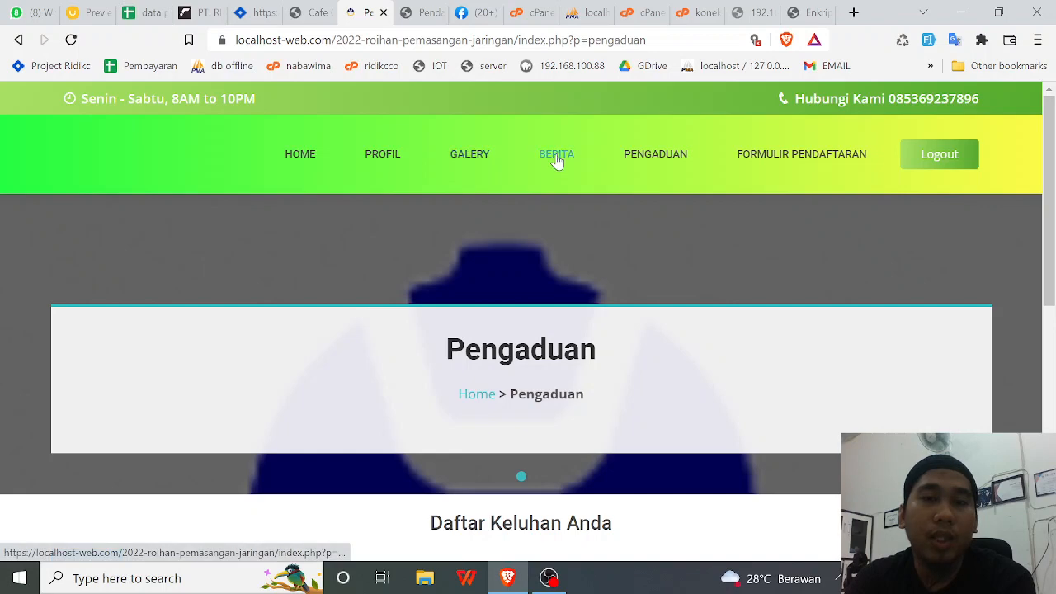
left_click(421, 13)
left_click(165, 425)
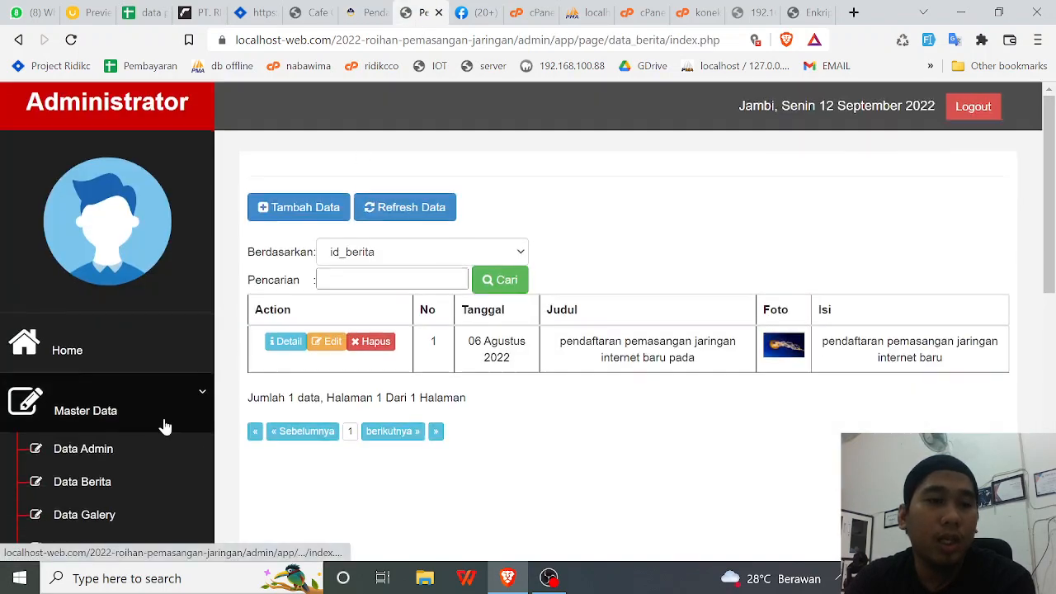
scroll(165, 425, "down", 2)
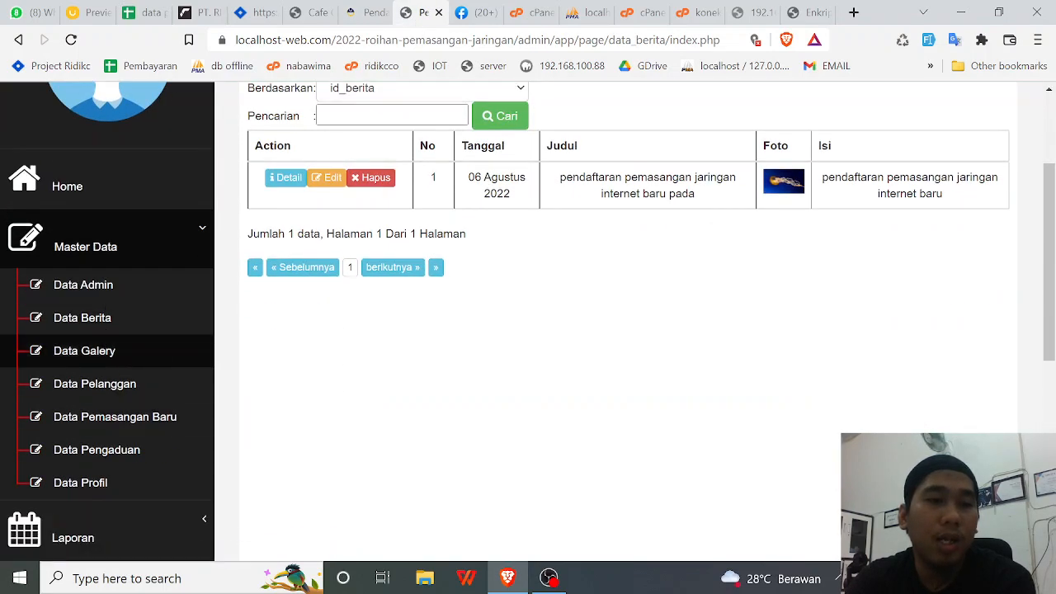
left_click(368, 13)
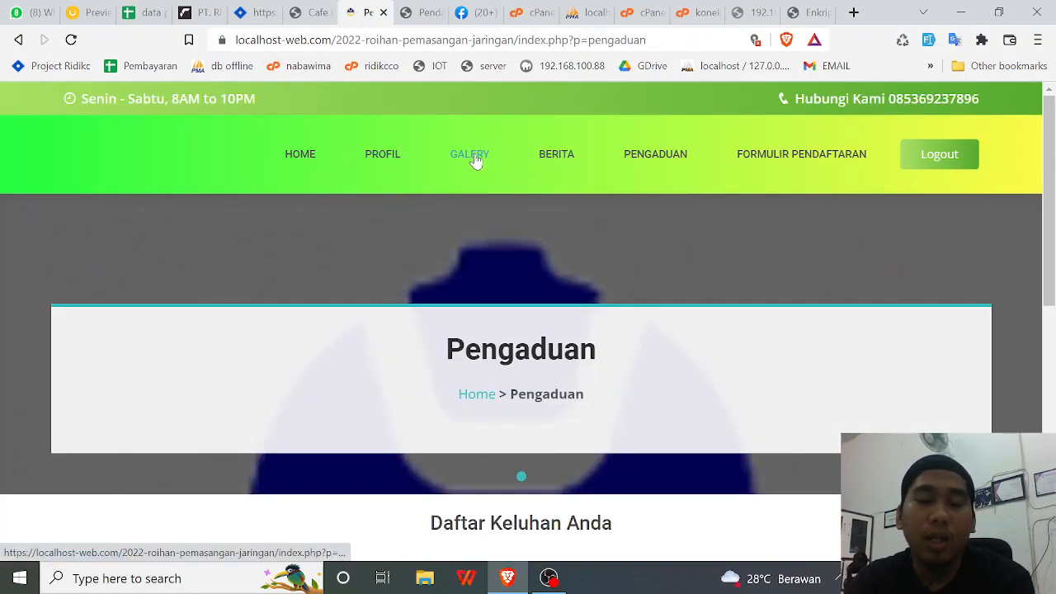
left_click(410, 14)
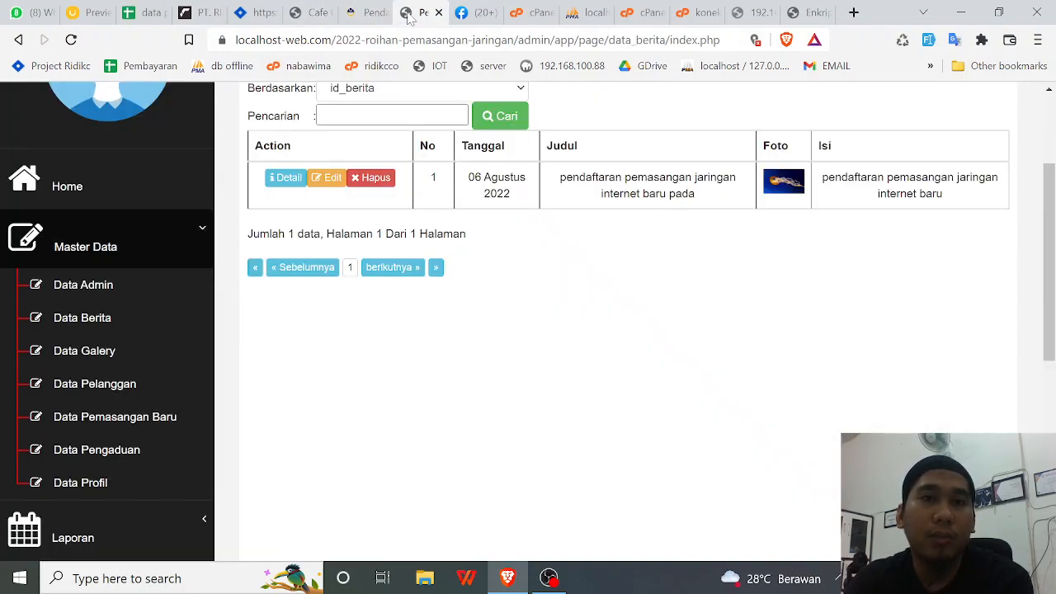
scroll(141, 405, "down", 1)
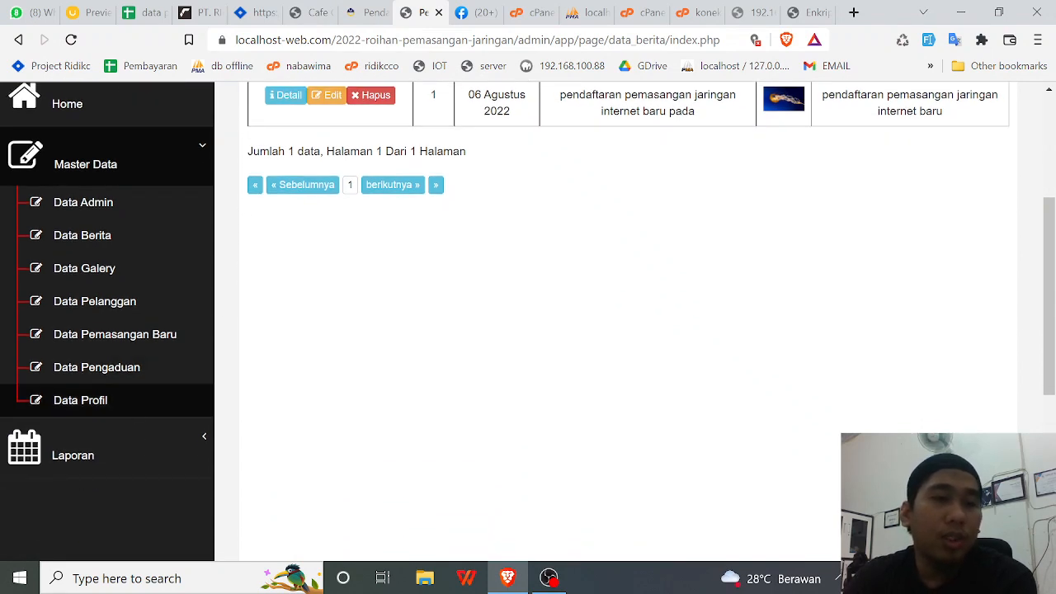
- Open Data Pelanggan and inspect all five customers, including the one registered 12 September 2022
left_click(104, 299)
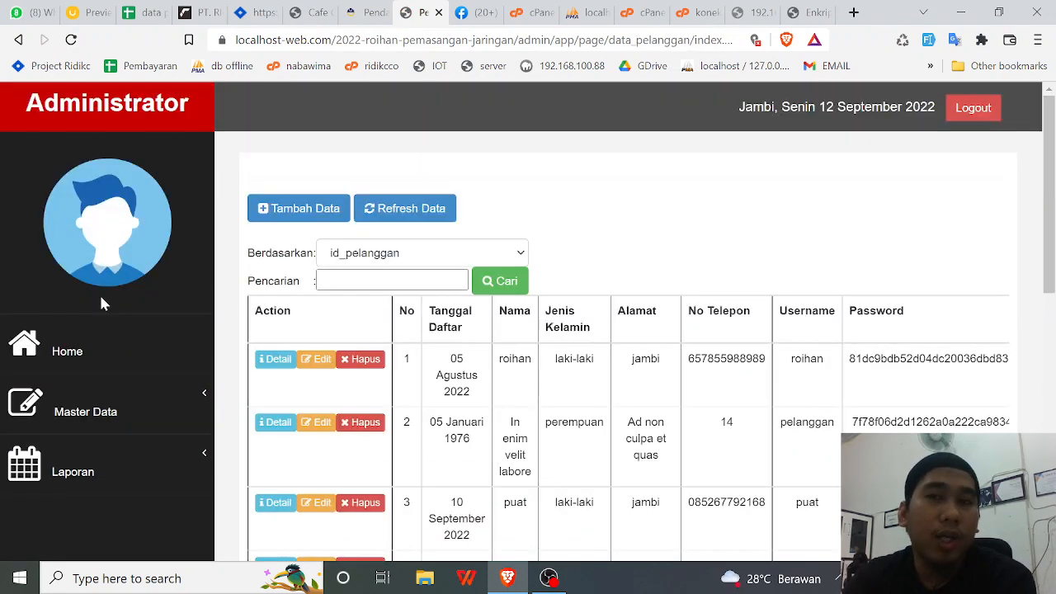
scroll(812, 236, "down", 1)
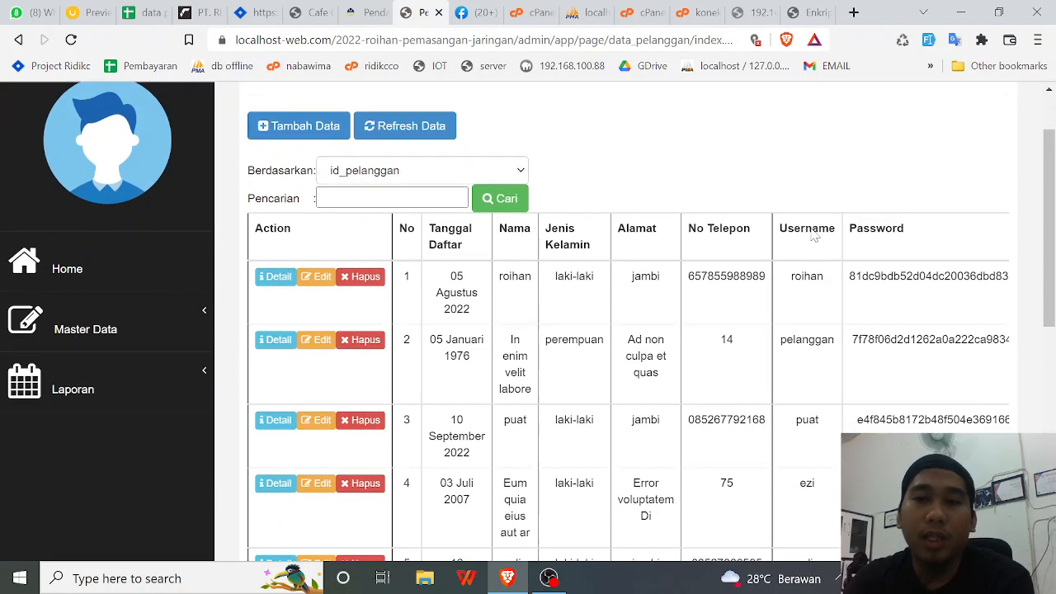
left_click(356, 13)
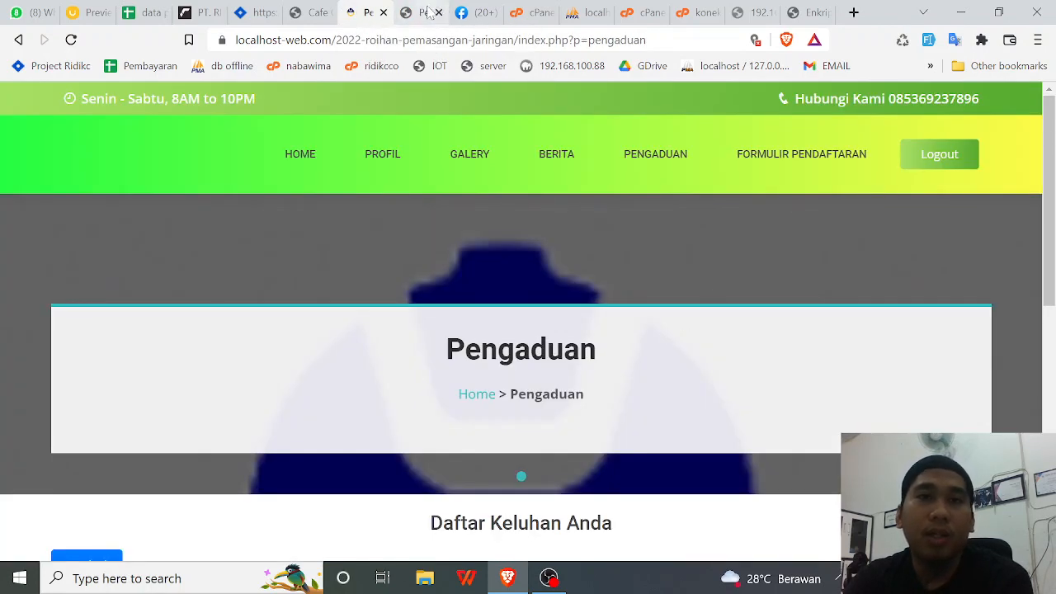
left_click(423, 13)
scroll(425, 385, "down", 4)
left_click_drag(424, 384, 702, 396)
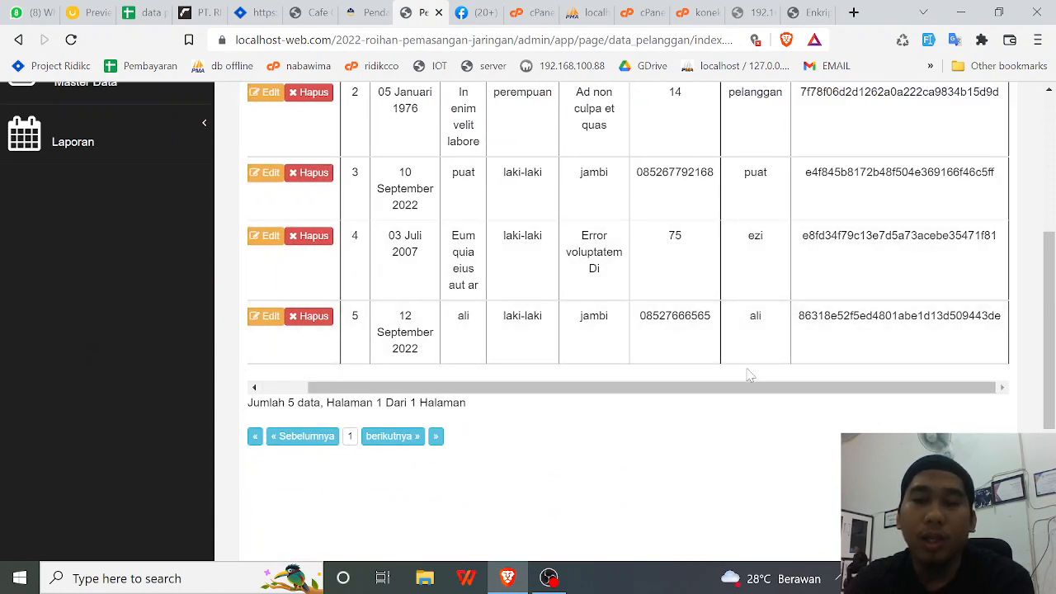
double_click(751, 317)
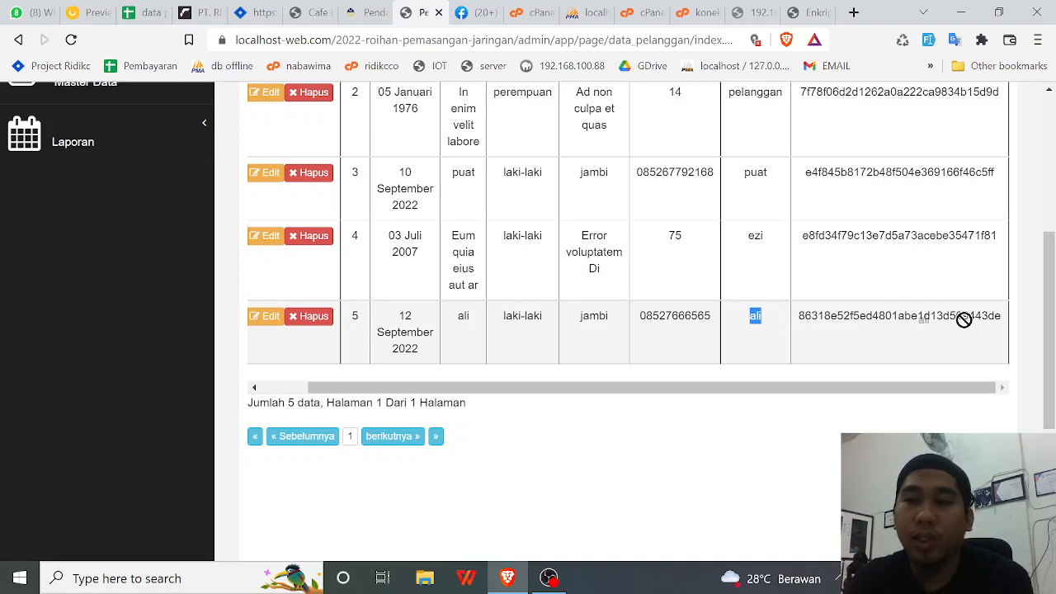
scroll(858, 339, "up", 3)
scroll(855, 345, "down", 2)
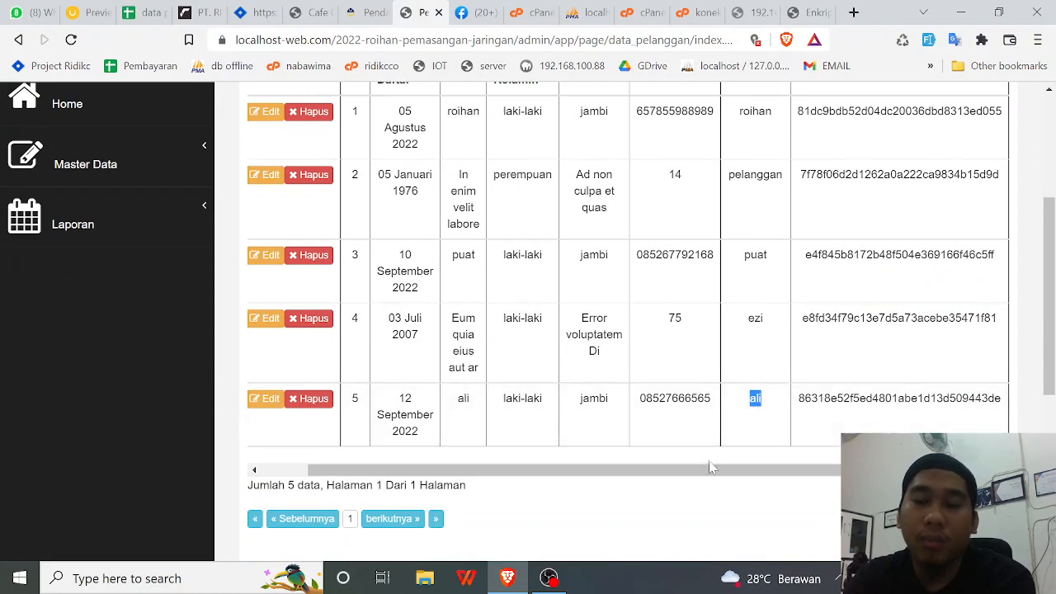
left_click_drag(697, 472, 534, 472)
scroll(102, 349, "up", 3)
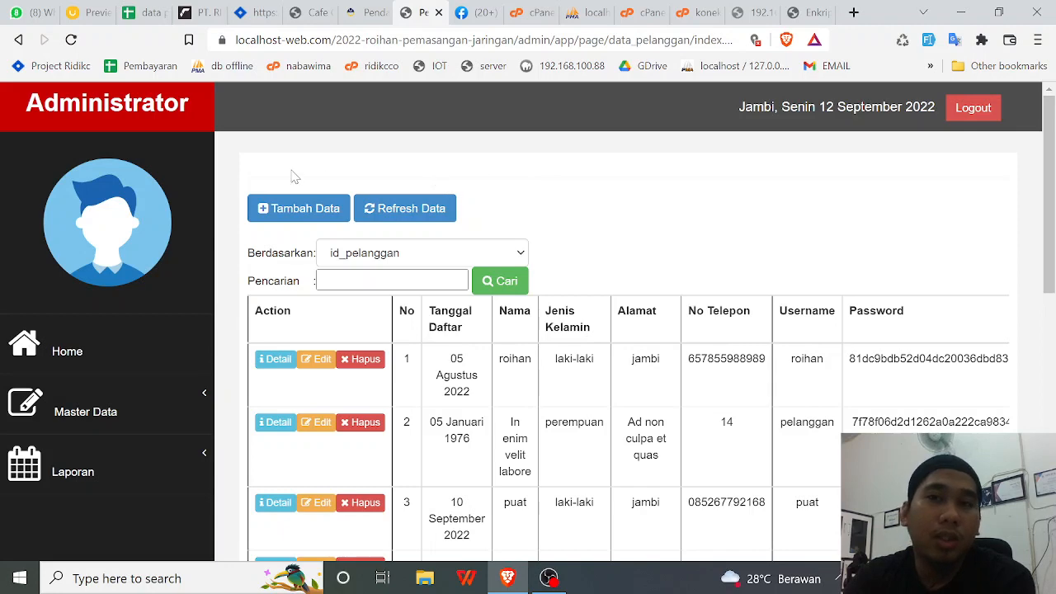
- Open the blank Tambah Data form for a new customer
left_click(268, 214)
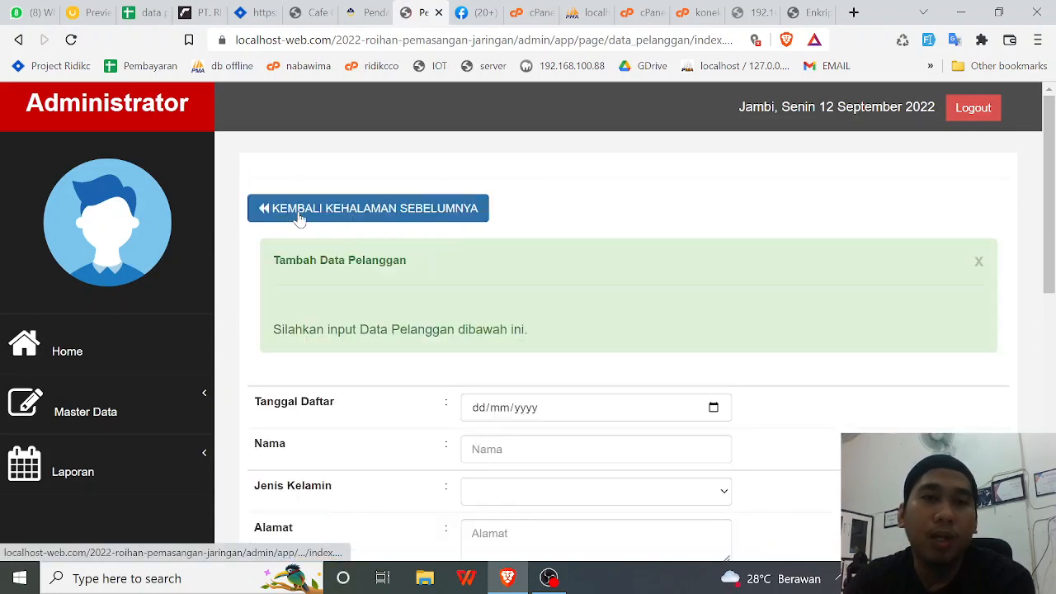
scroll(465, 275, "down", 4)
scroll(367, 392, "up", 4)
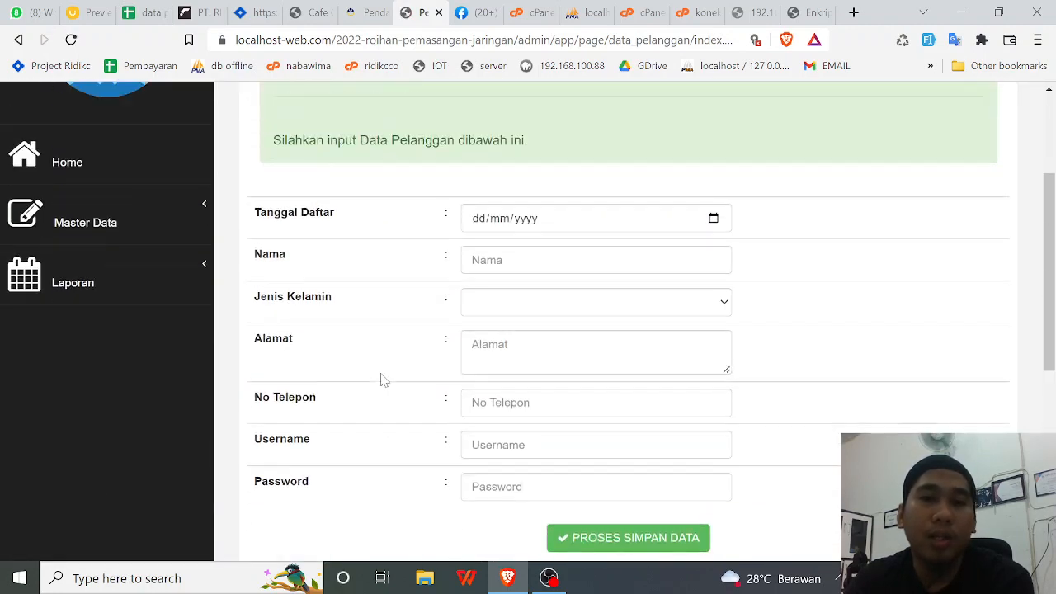
- Check the public complaints page, then open Laporan > Data Pemasangan Baru in the admin panel
left_click(367, 12)
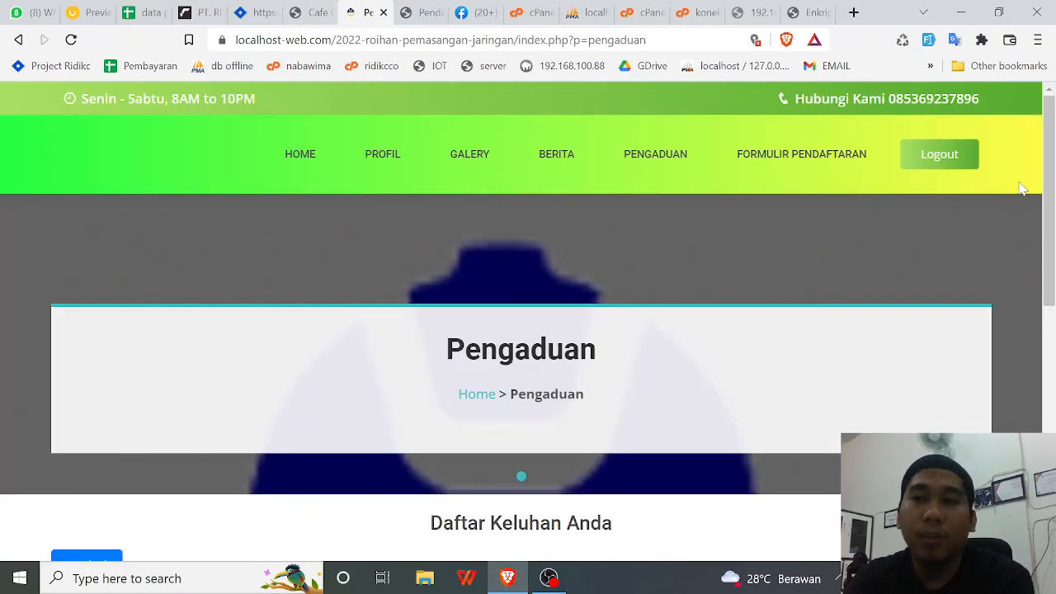
scroll(710, 322, "down", 2)
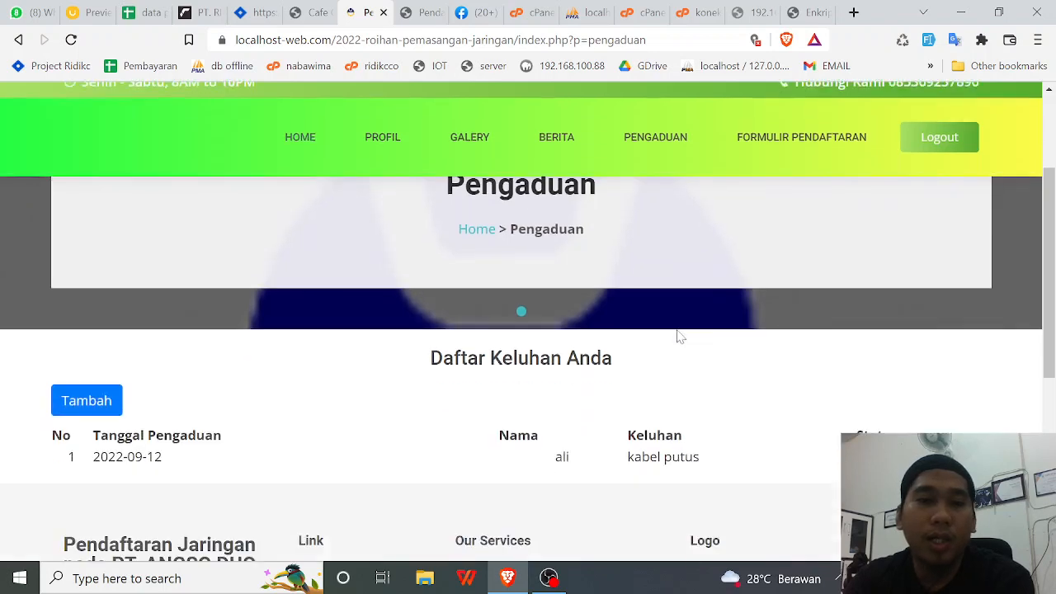
scroll(748, 273, "up", 2)
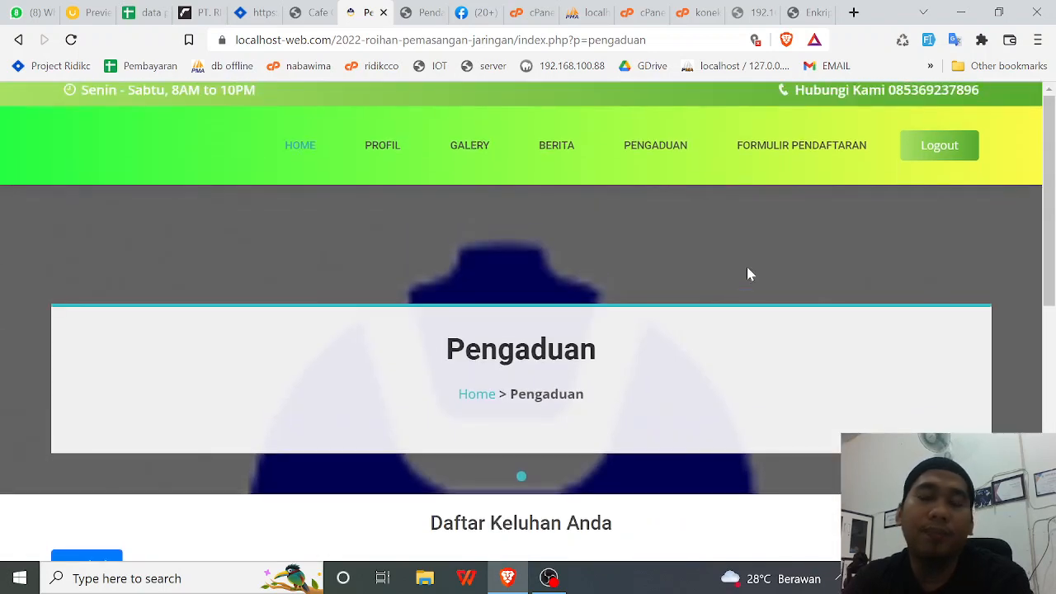
left_click(415, 12)
left_click(163, 238)
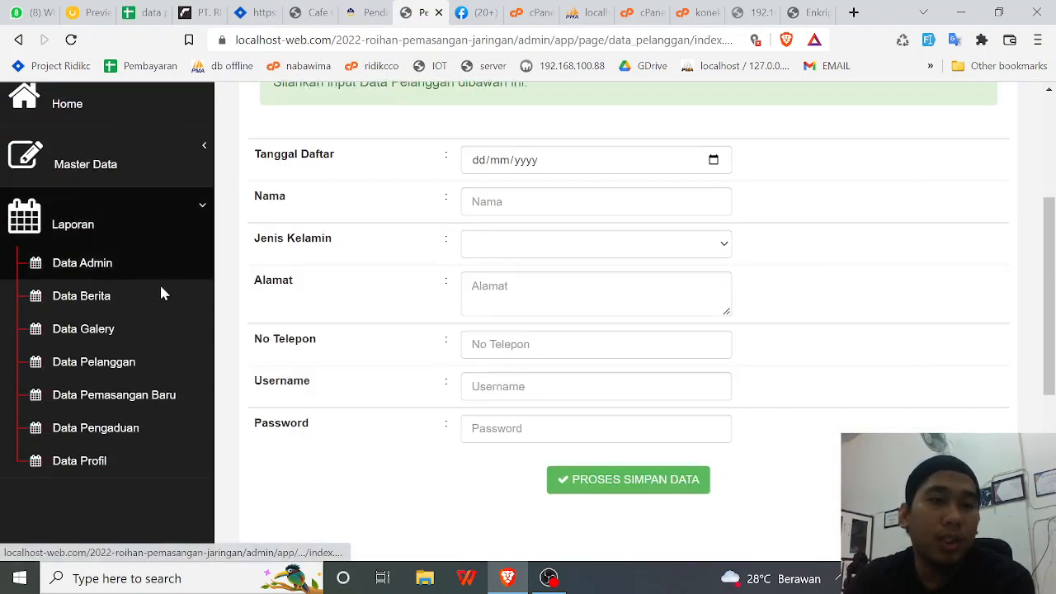
left_click(145, 394)
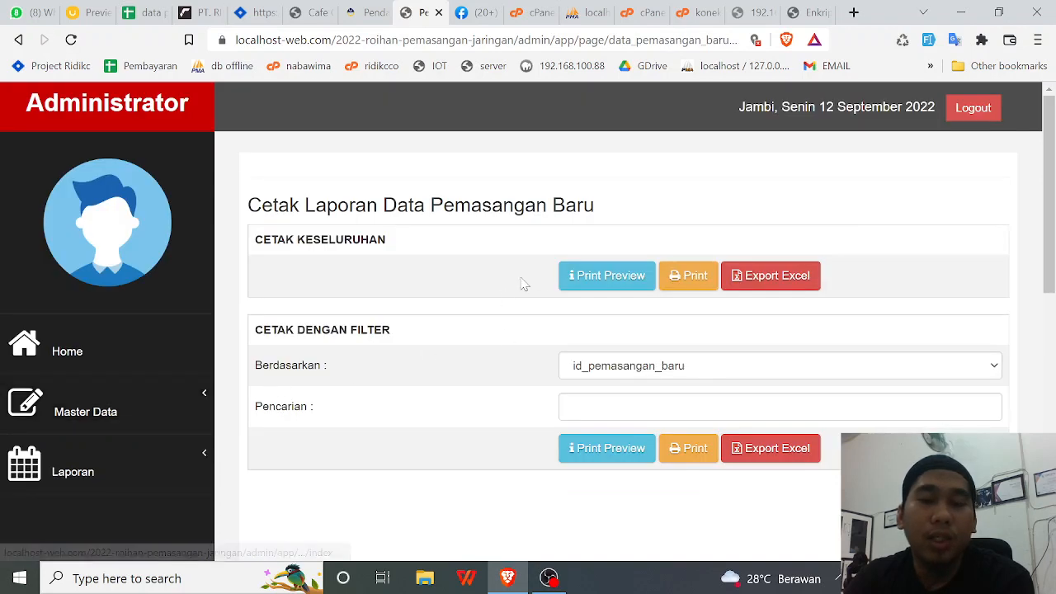
- Preview the full Laporan Pemasangan Baru under CETAK KESELURUHAN, showing all three installations
left_click_drag(245, 245, 413, 255)
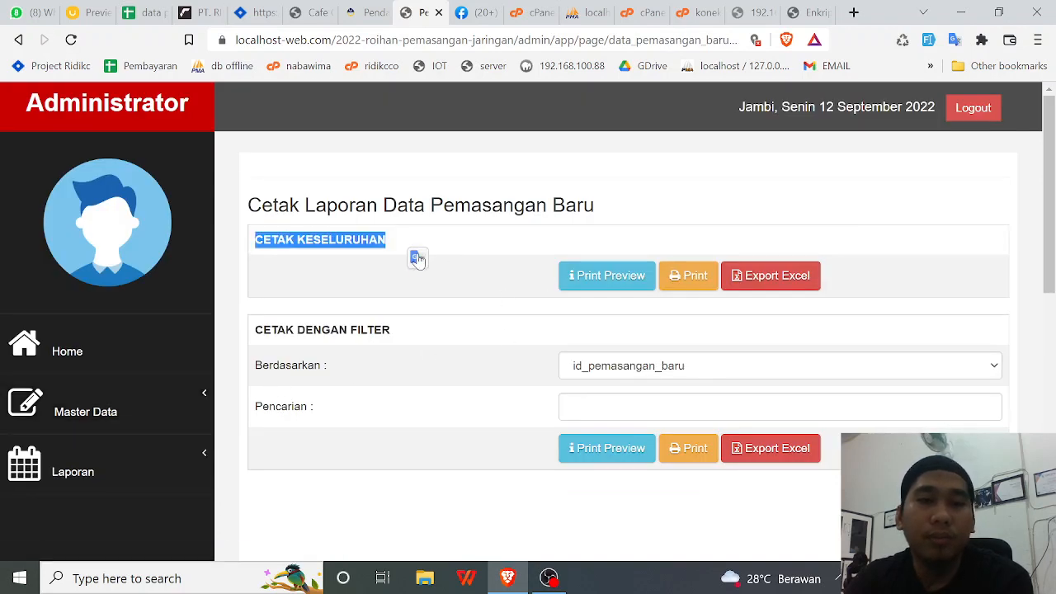
left_click(443, 289)
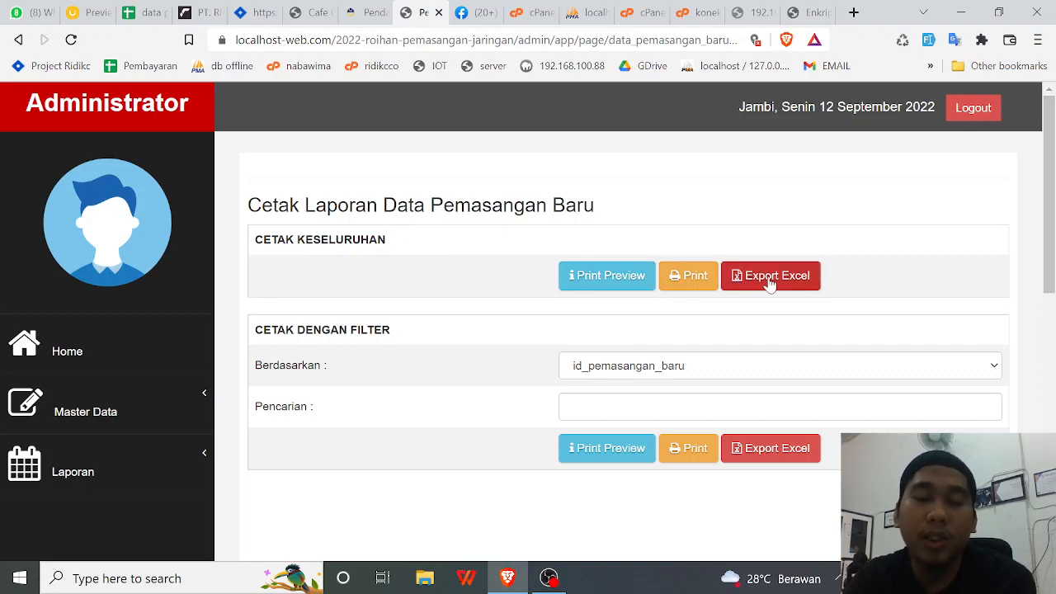
scroll(712, 311, "down", 3)
scroll(577, 346, "up", 2)
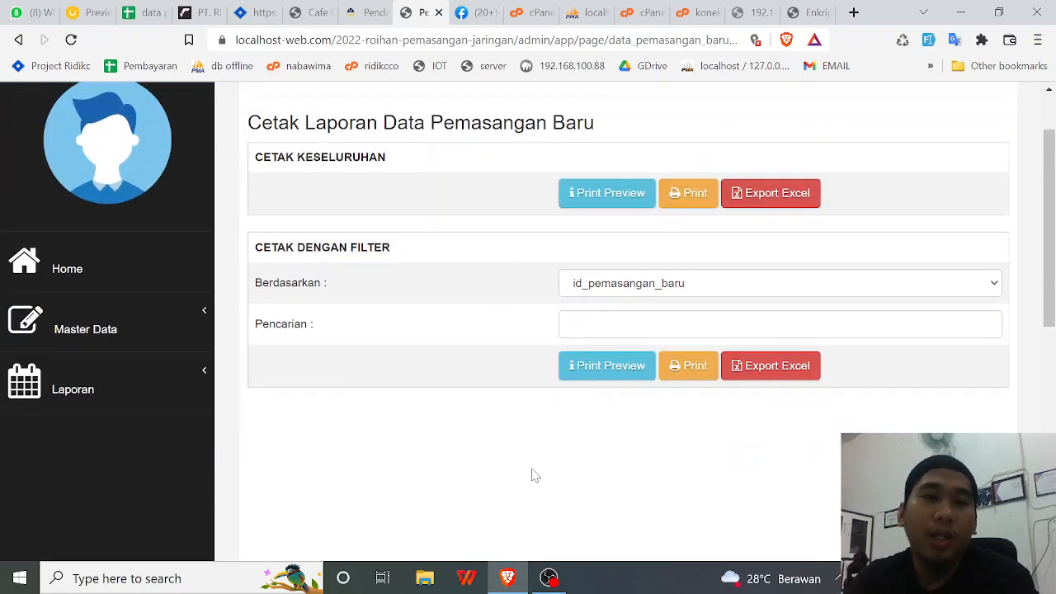
left_click(618, 202)
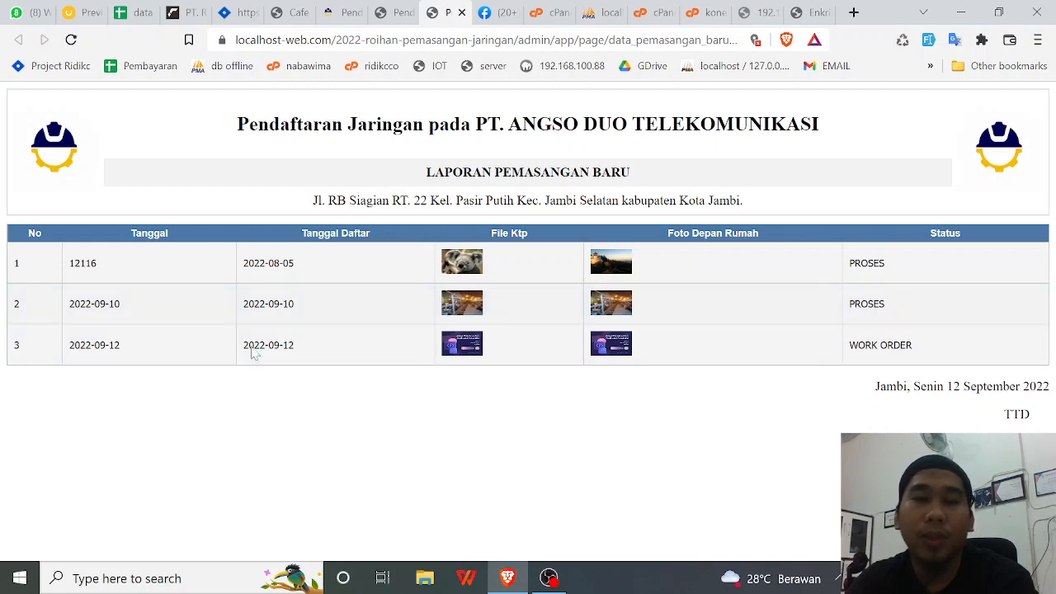
left_click(386, 12)
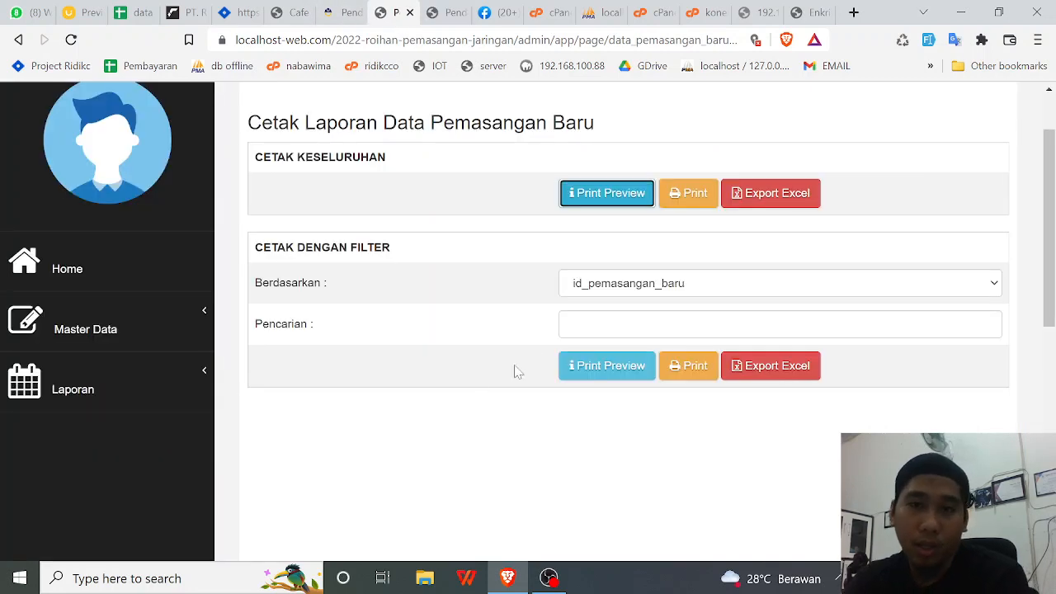
- Filter the report by status with search value 'proses' and preview it
left_click(631, 287)
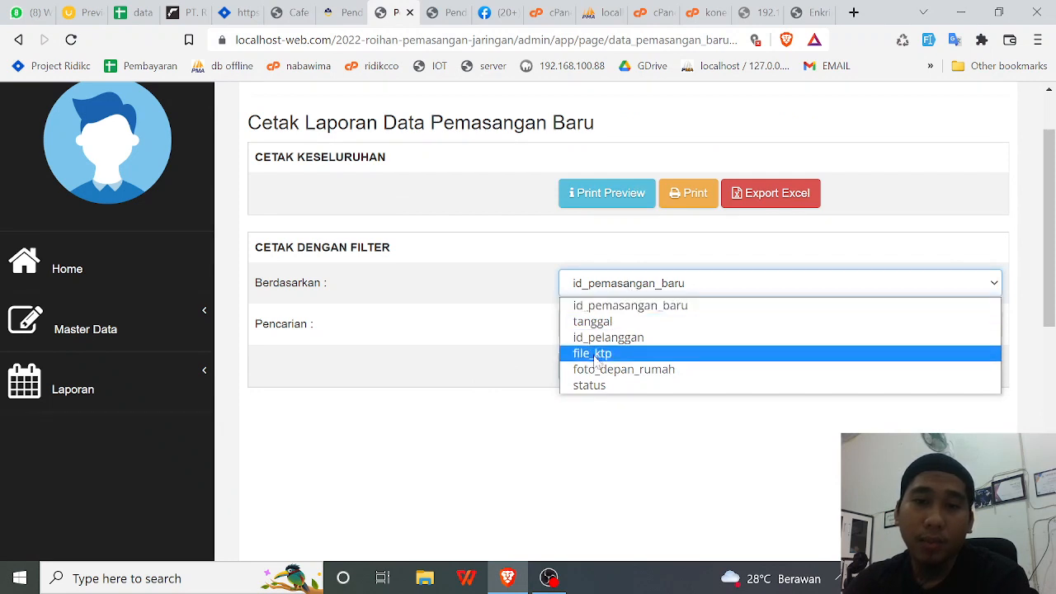
left_click(589, 385)
left_click(594, 324)
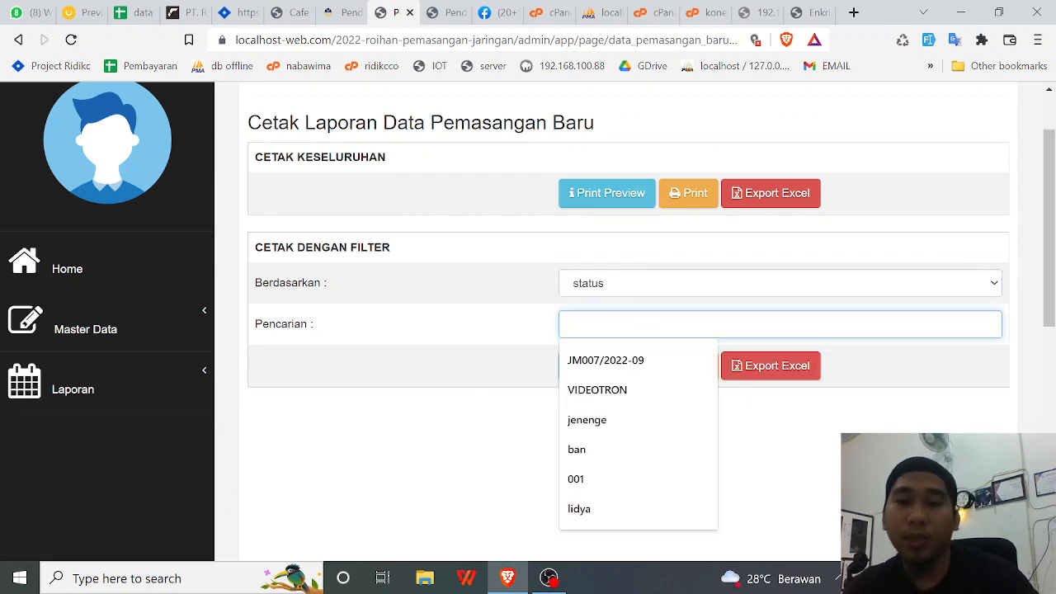
type("prose")
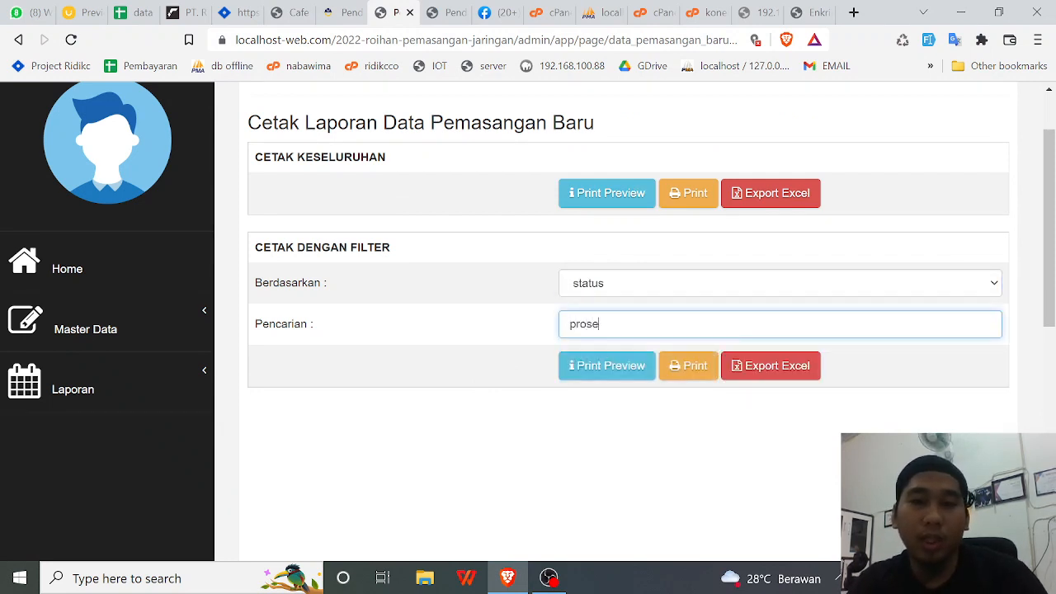
type("s")
left_click(621, 370)
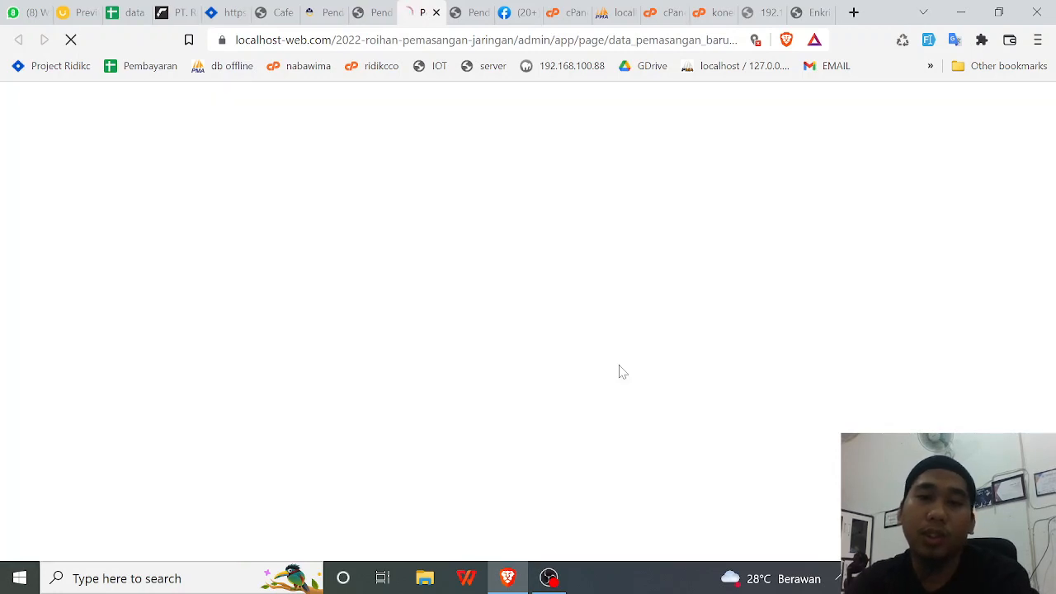
- Confirm both listed installations in the filtered report show status PROSES
left_click_drag(1007, 278, 907, 281)
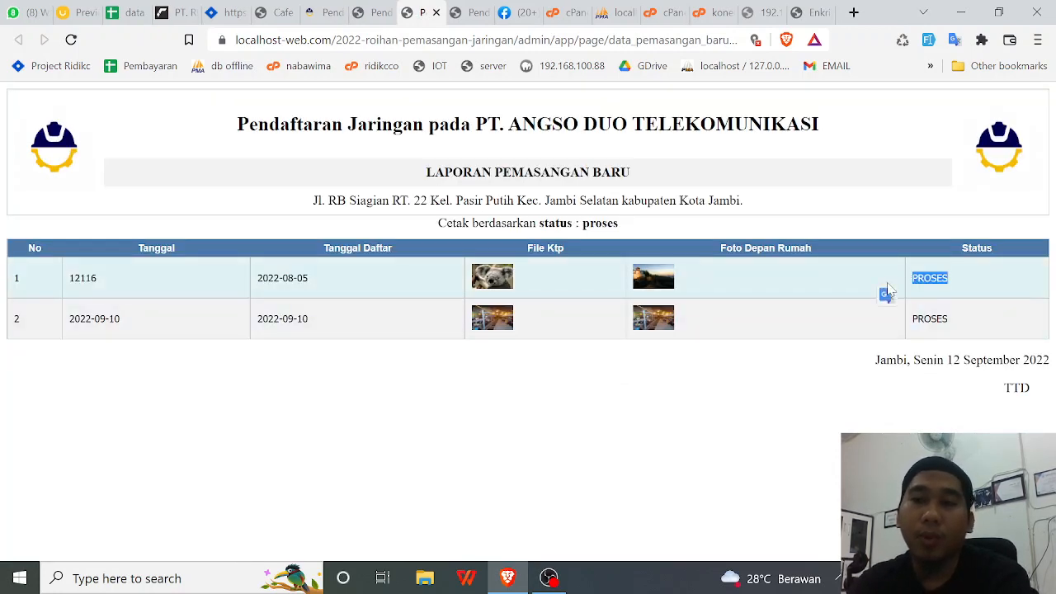
left_click_drag(951, 319, 931, 318)
left_click(634, 450)
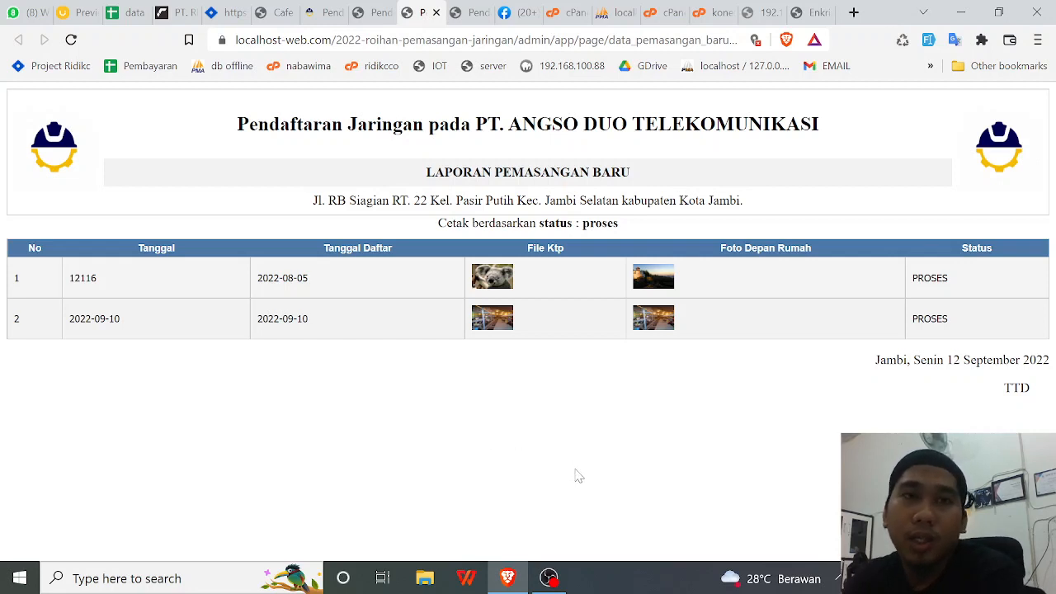
left_click(549, 580)
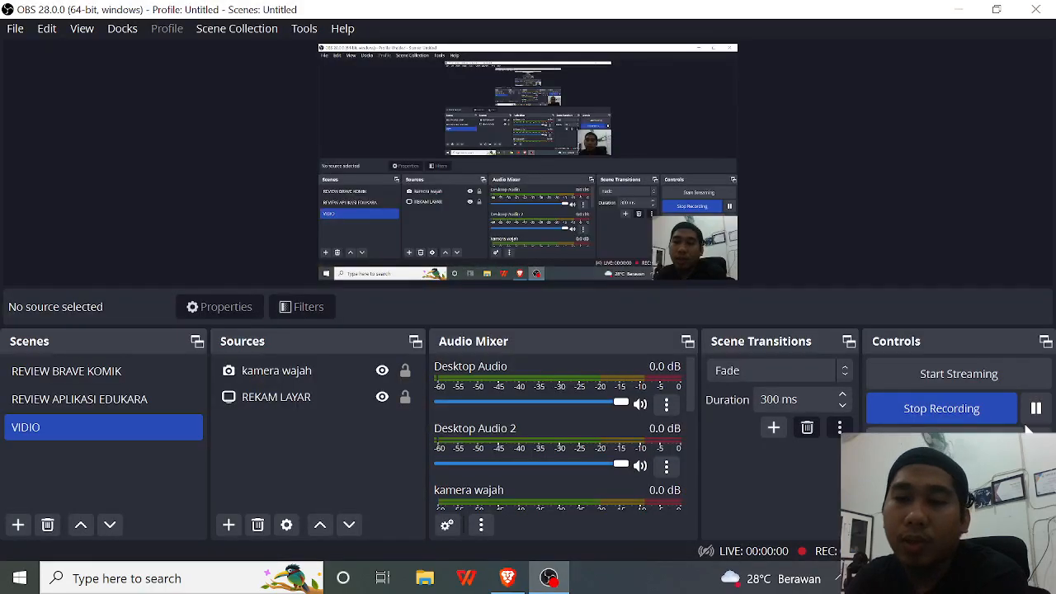